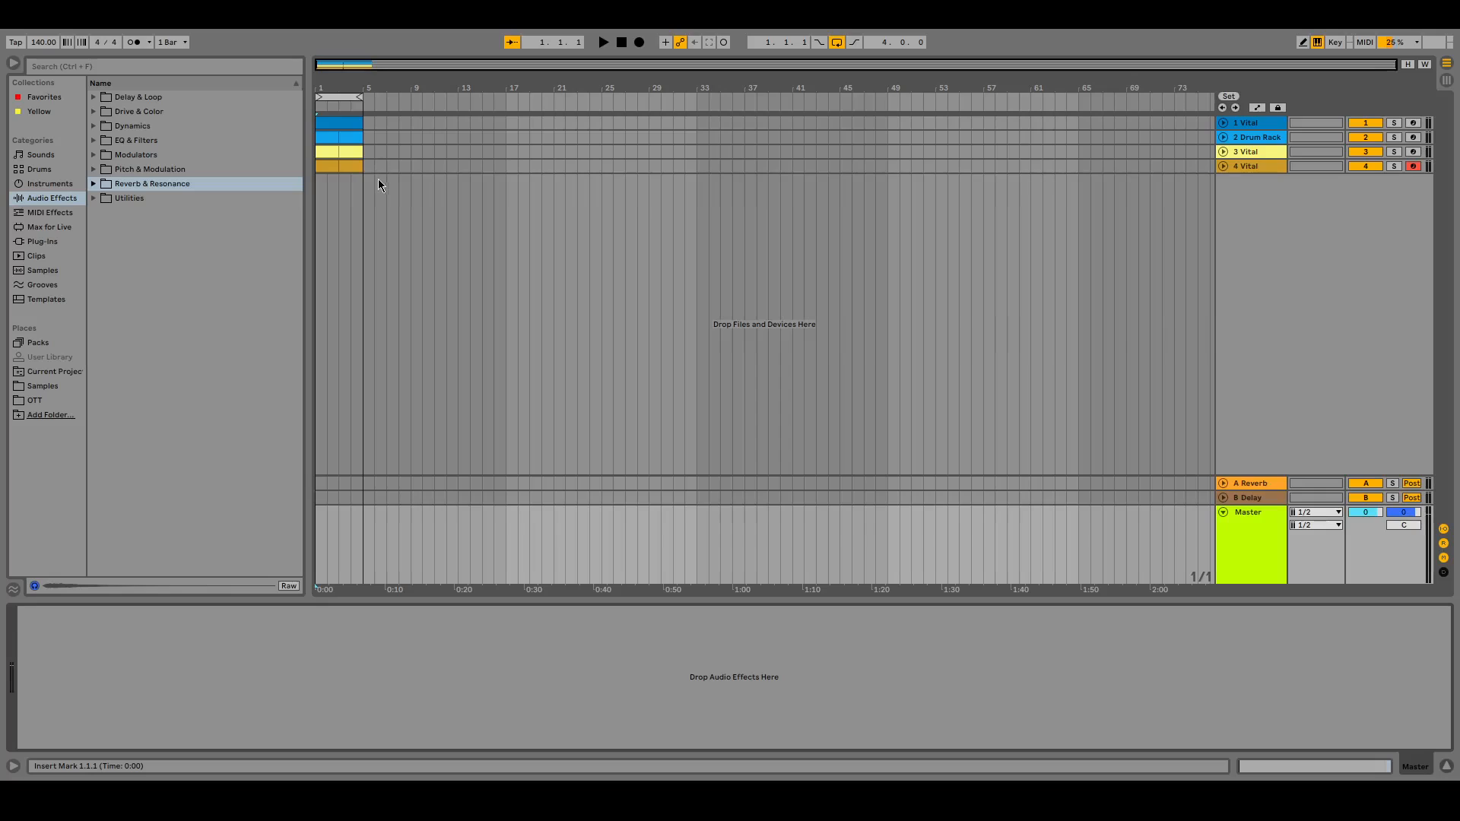
Audition the loop and add the Bright Room reverb preset to the Master track, searching the audio effects for "bright room".
key(space)
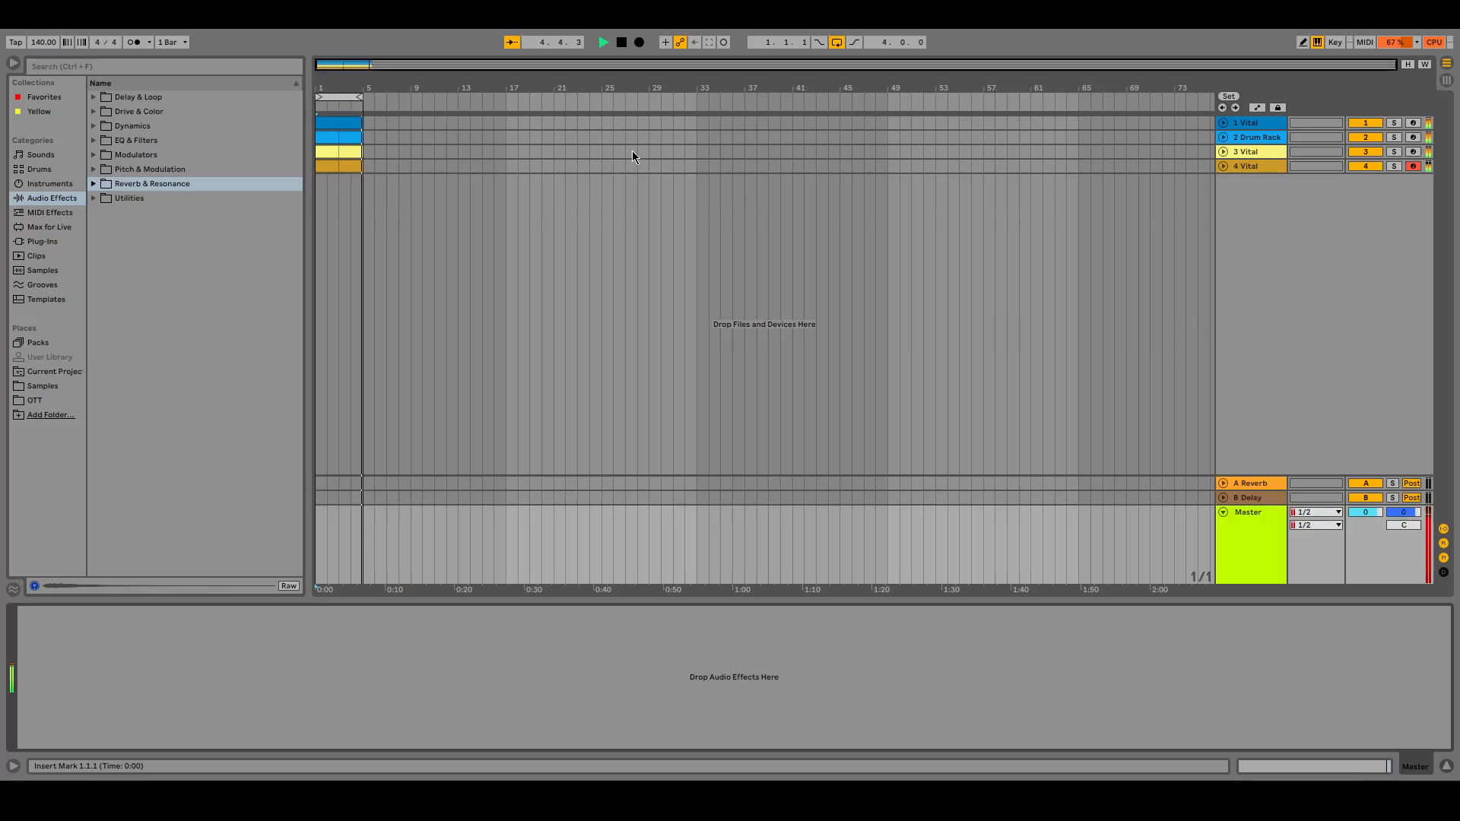
key(space)
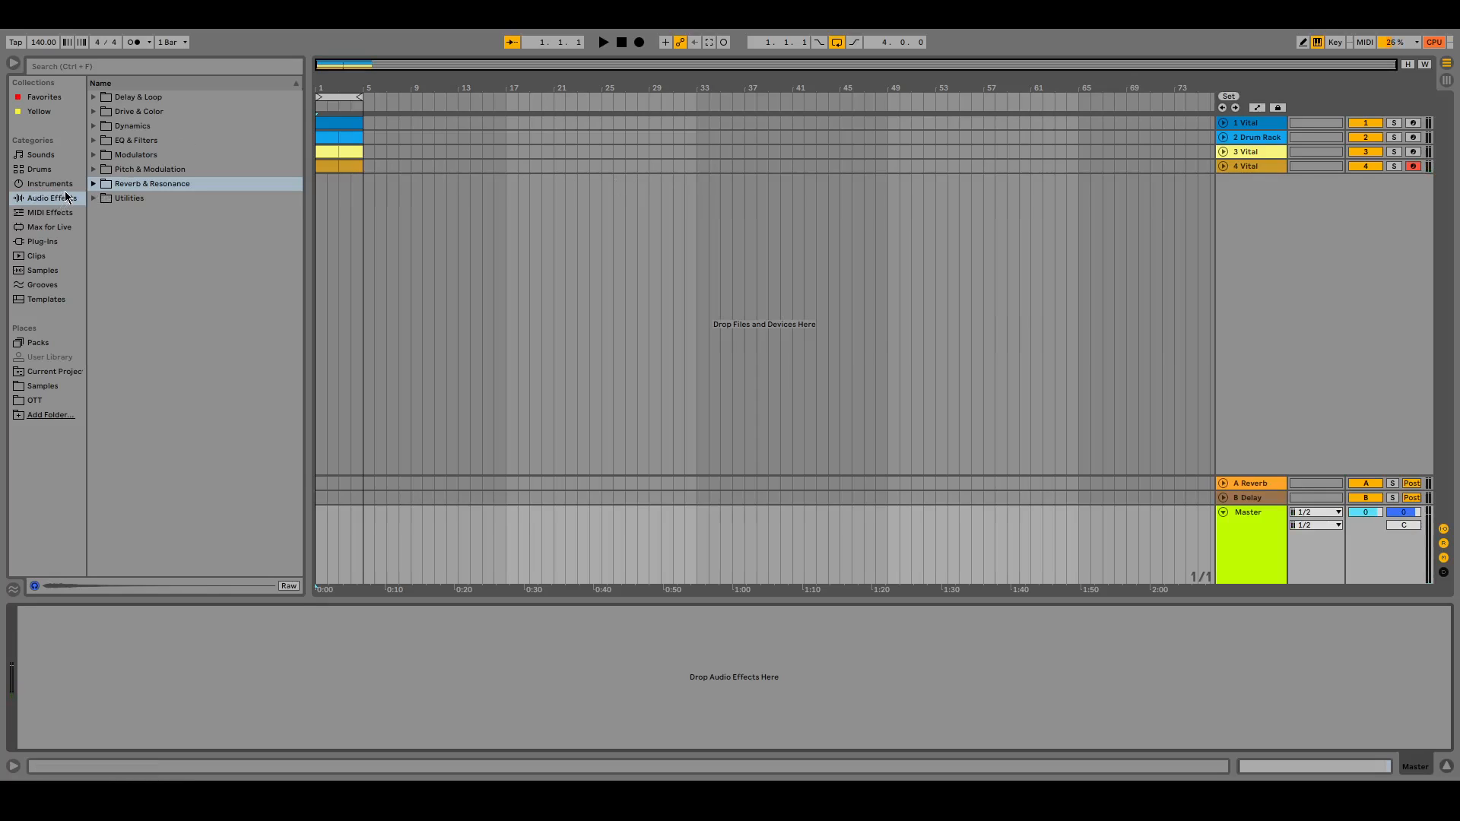
click(176, 70)
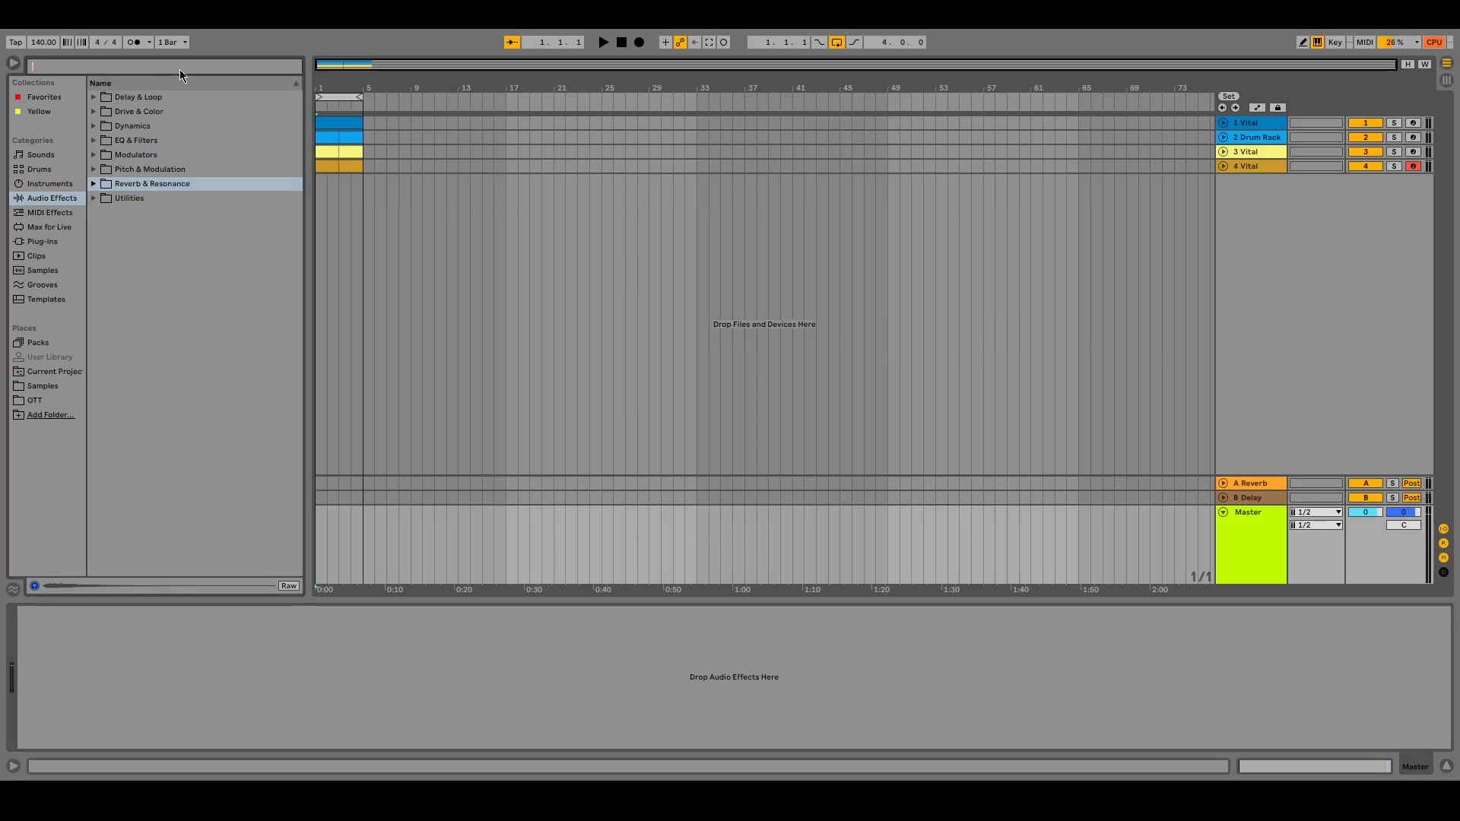
text(bright)
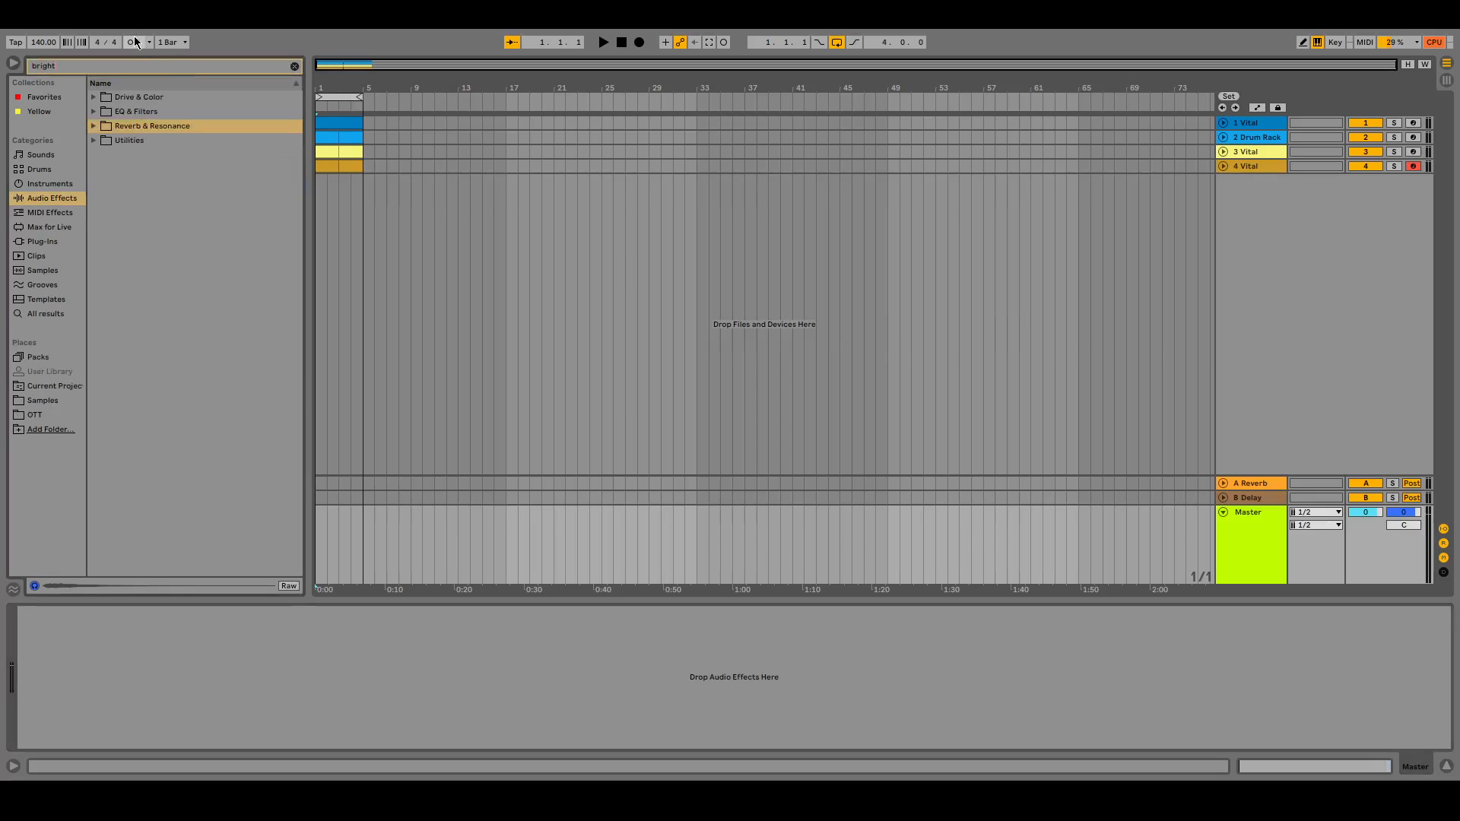
text( room)
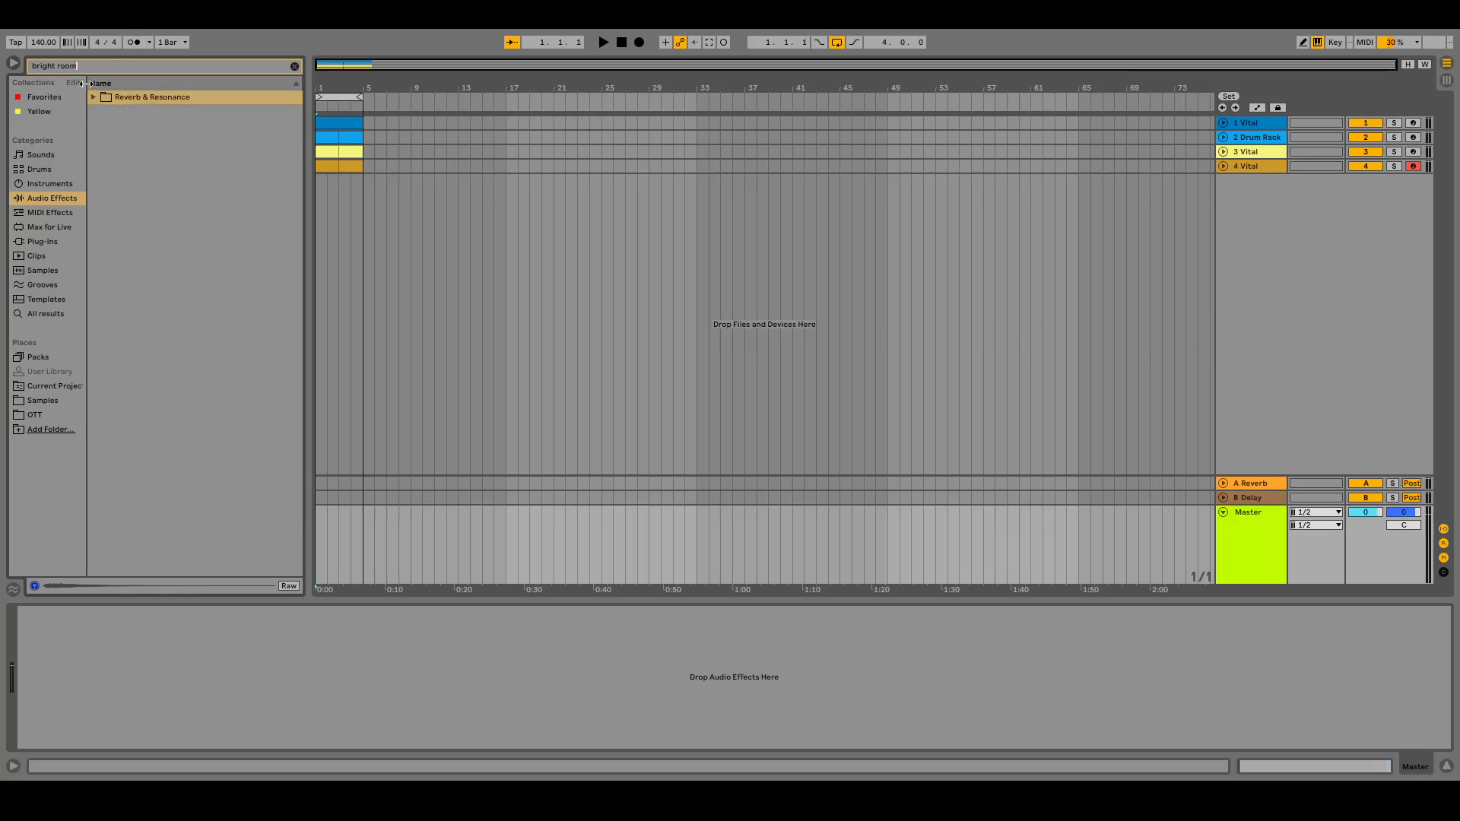
click(92, 97)
click(102, 111)
click(111, 126)
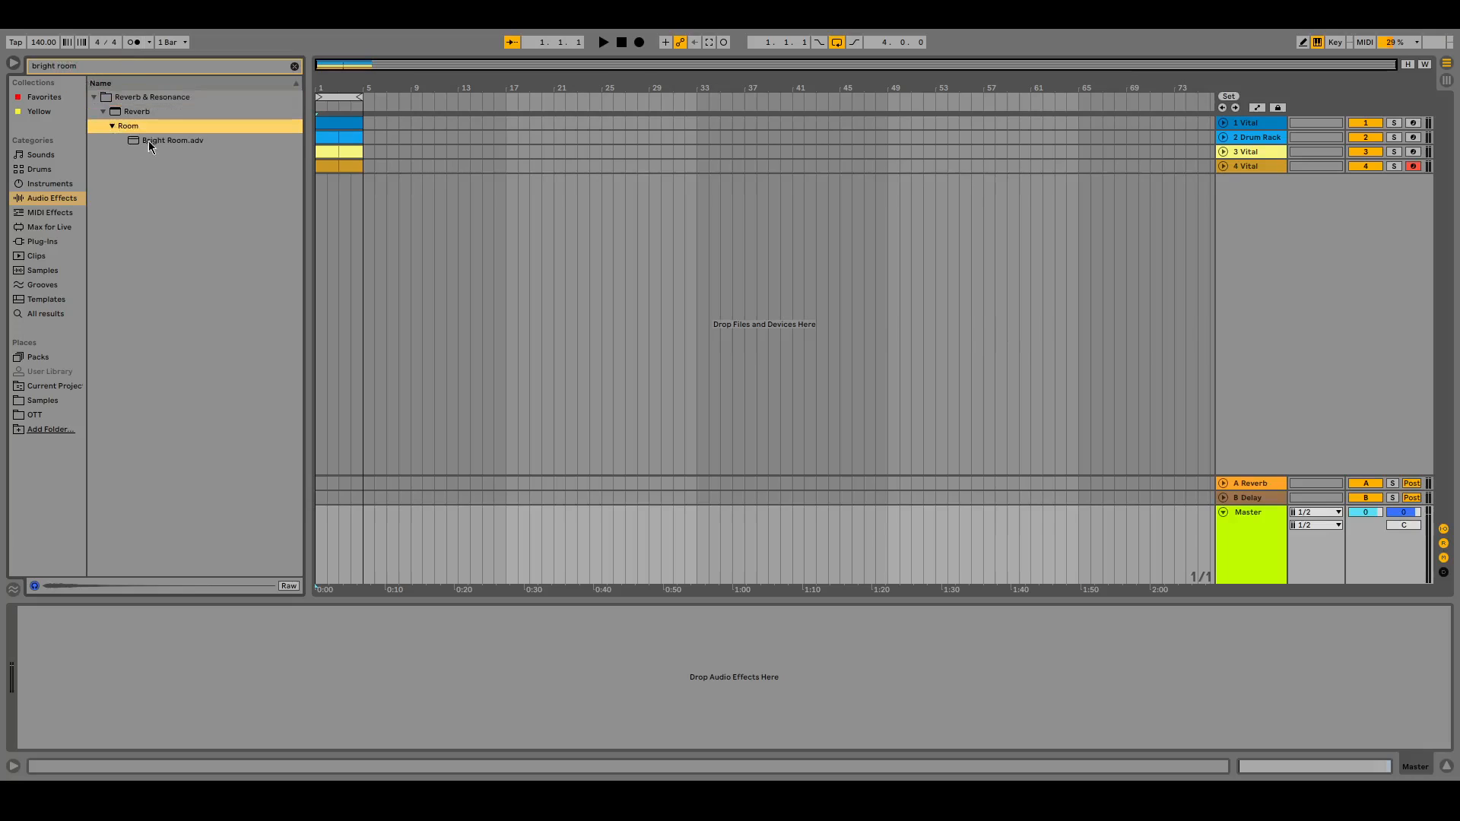
drag(148, 140, 104, 730)
Set Bright Room's Dry/Wet to 21% during loop playback, and clear the browser search.
key(space)
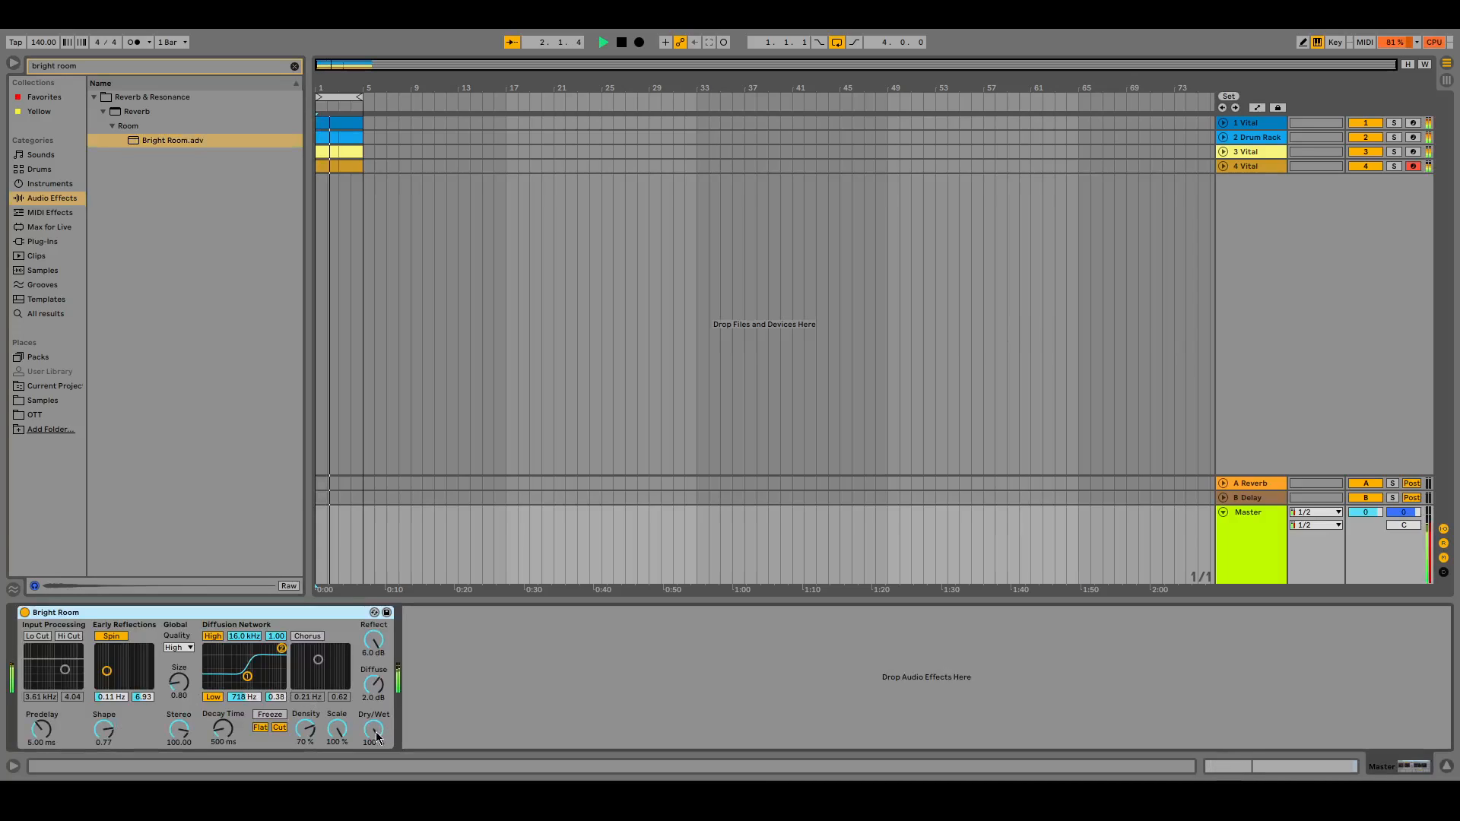
drag(377, 737, 377, 749)
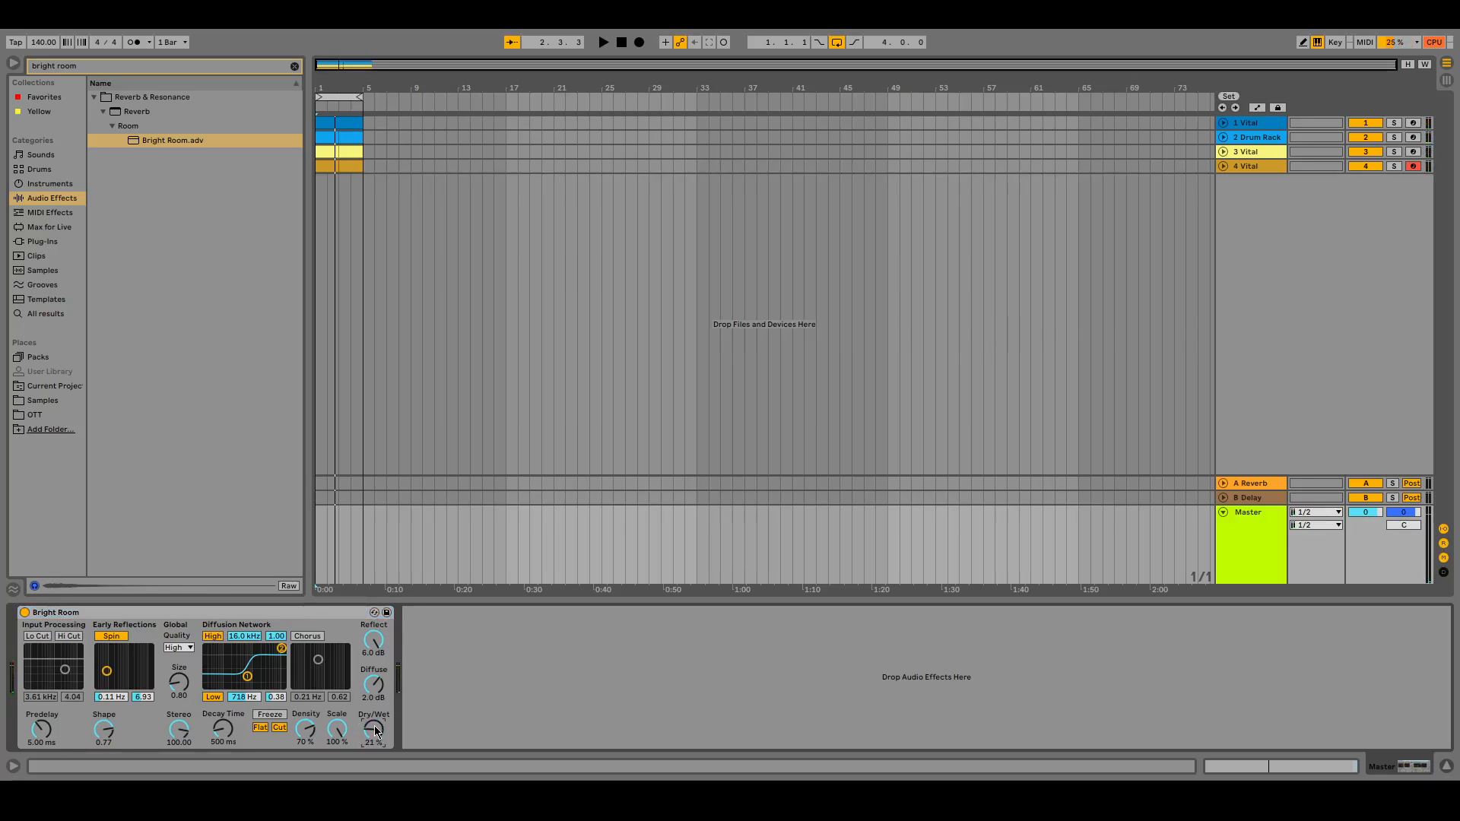
click(112, 126)
click(106, 112)
click(92, 97)
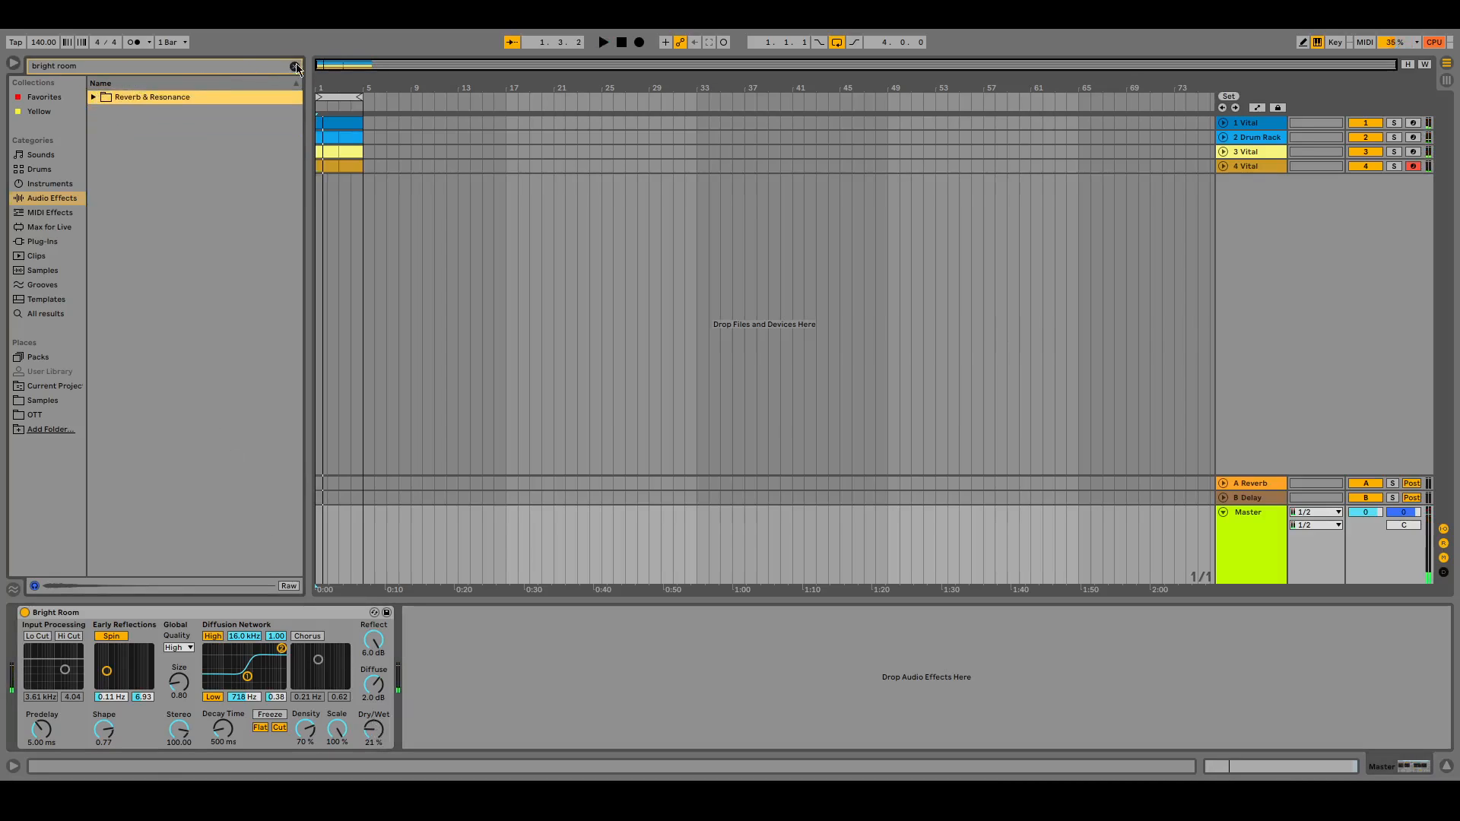
click(295, 67)
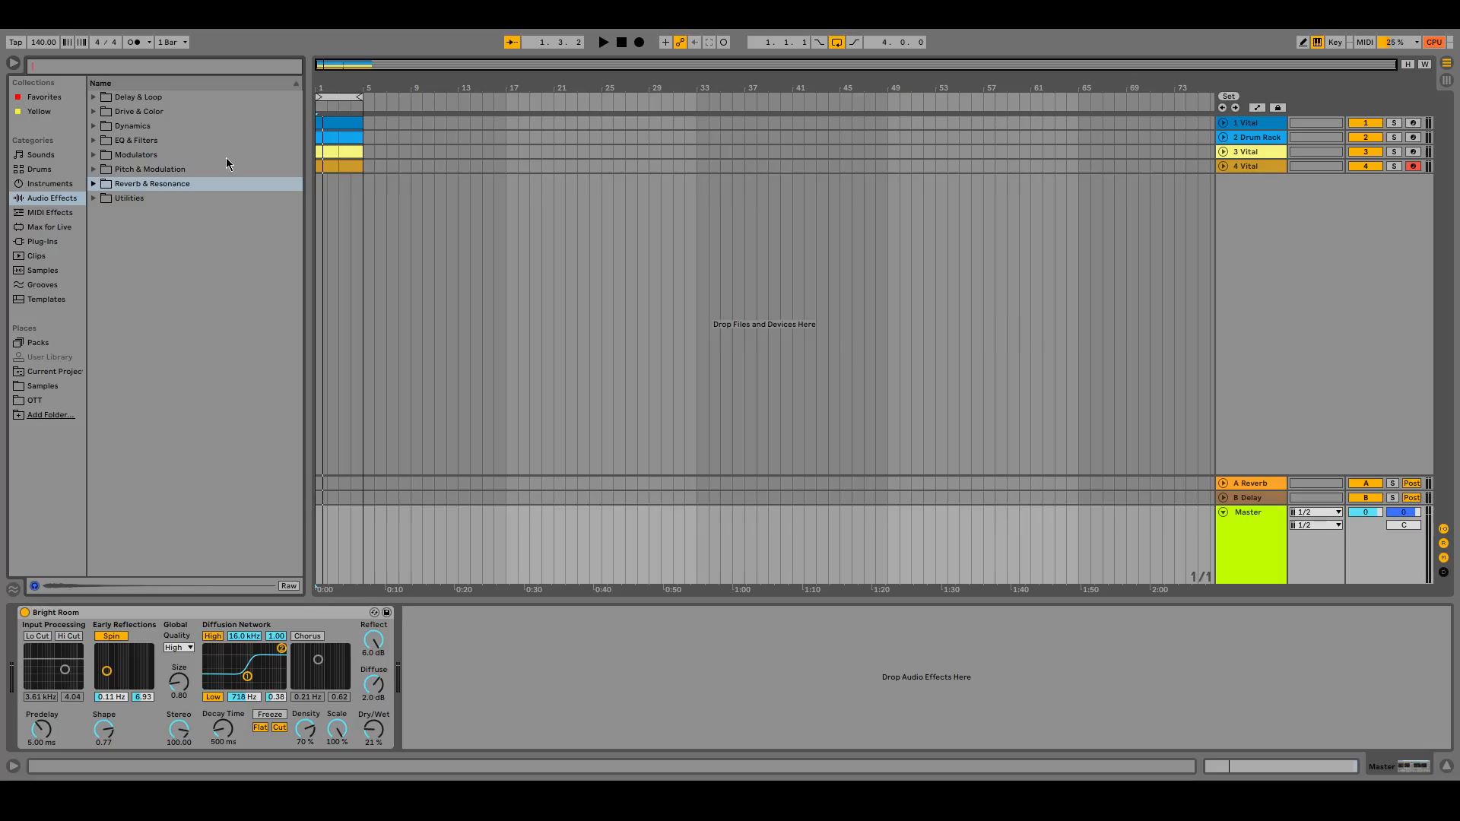
Add a Compressor from Dynamics after Bright Room and group both devices into an Audio Effect Rack.
click(94, 127)
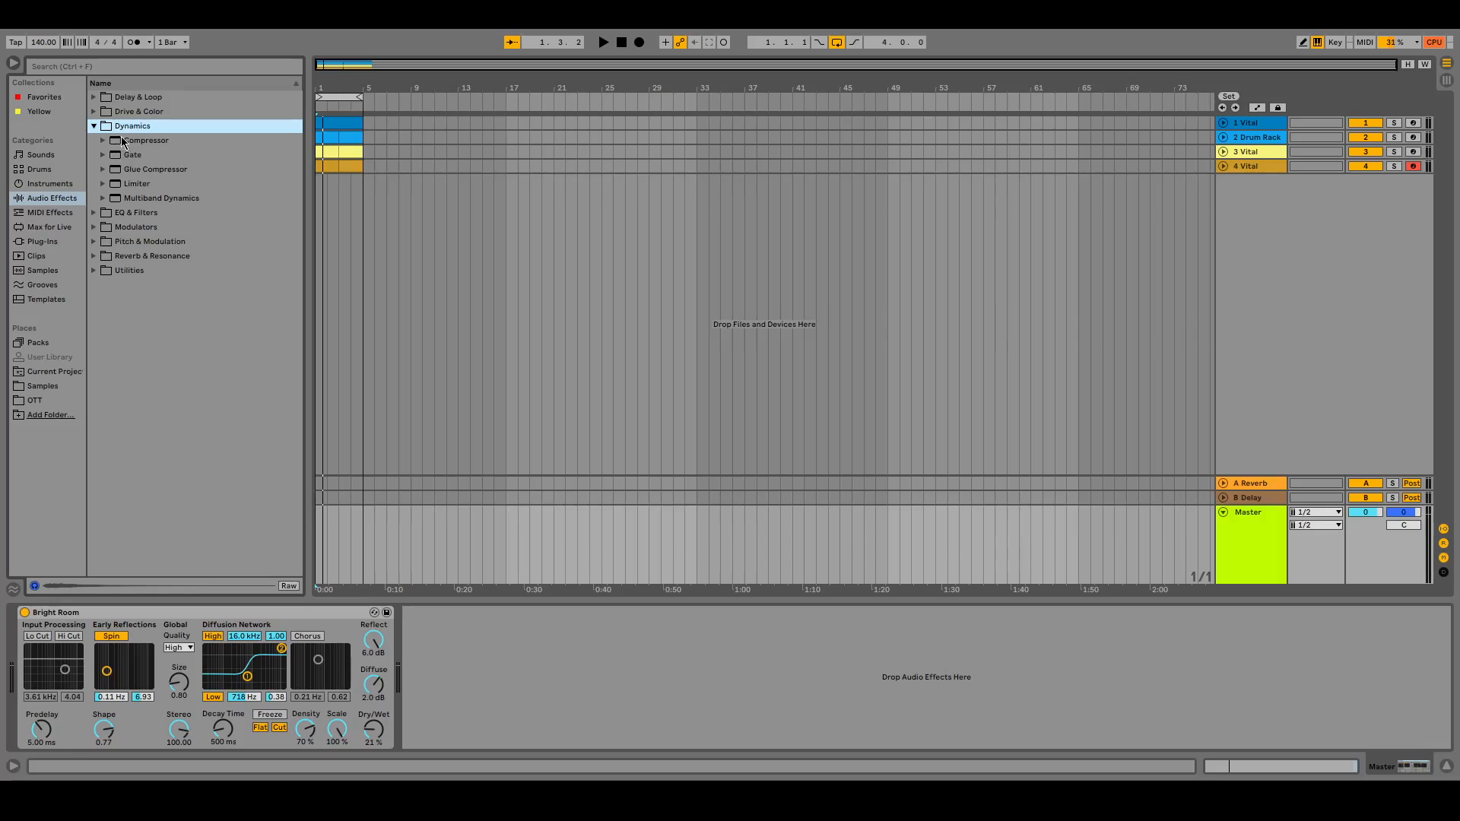
mouse_move(123, 142)
mouse_down()
mouse_move(376, 447)
mouse_move(473, 666)
mouse_up()
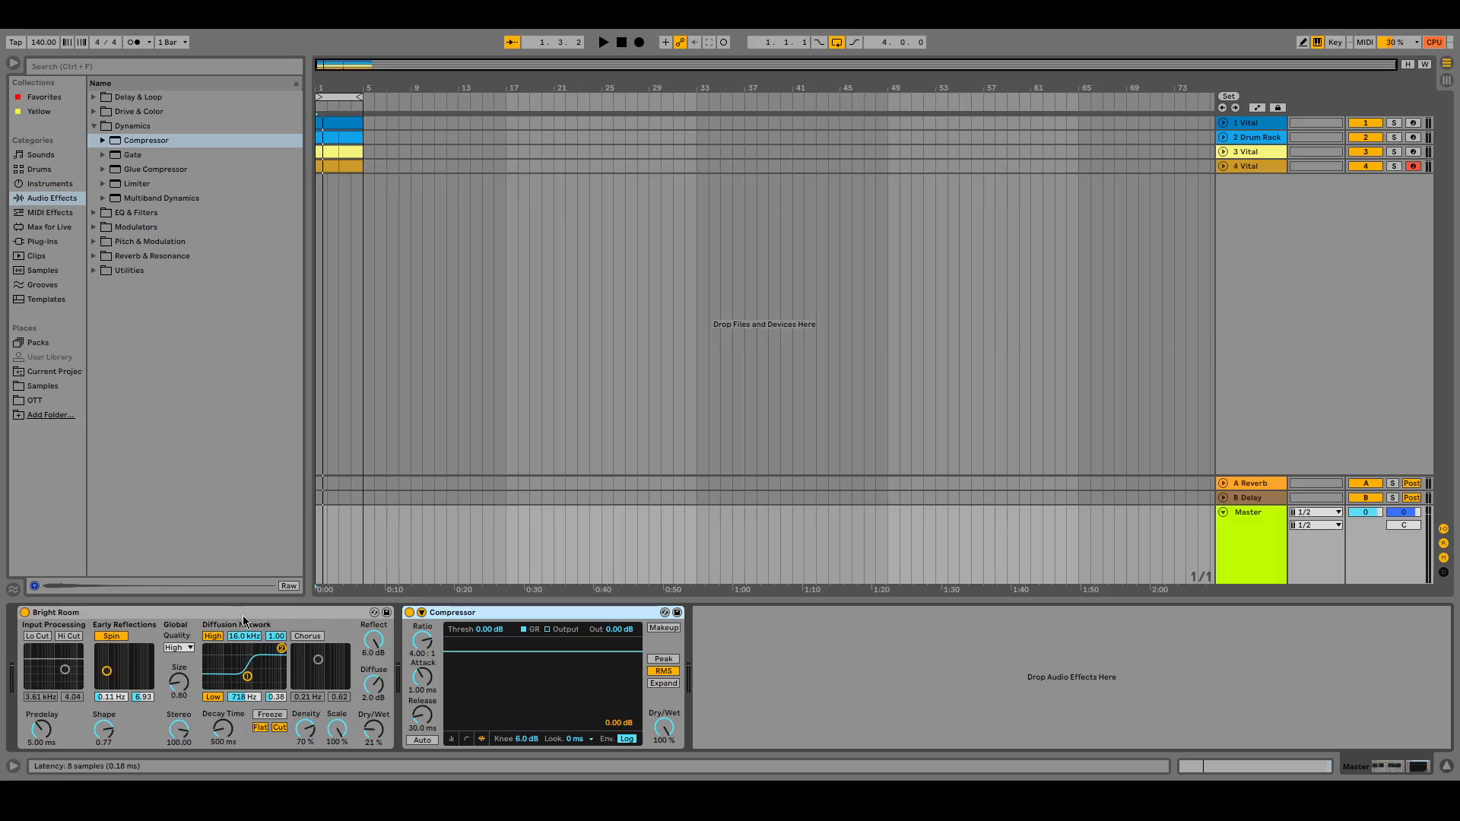
key(ctrl+g)
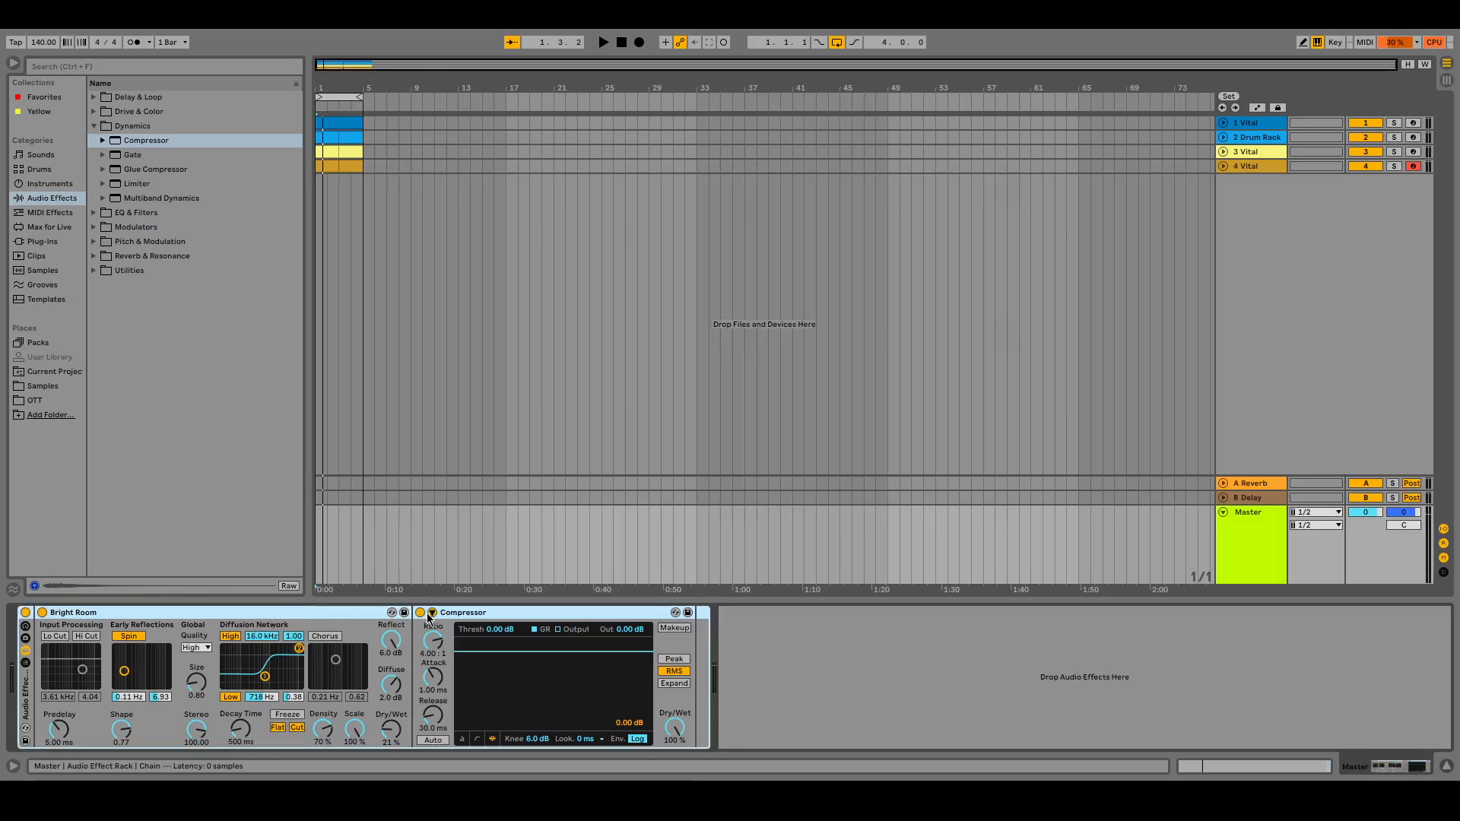
Set the Compressor's ratio to inf:1 and its threshold to -8.19 dB on the transfer curve while the loop plays.
click(511, 614)
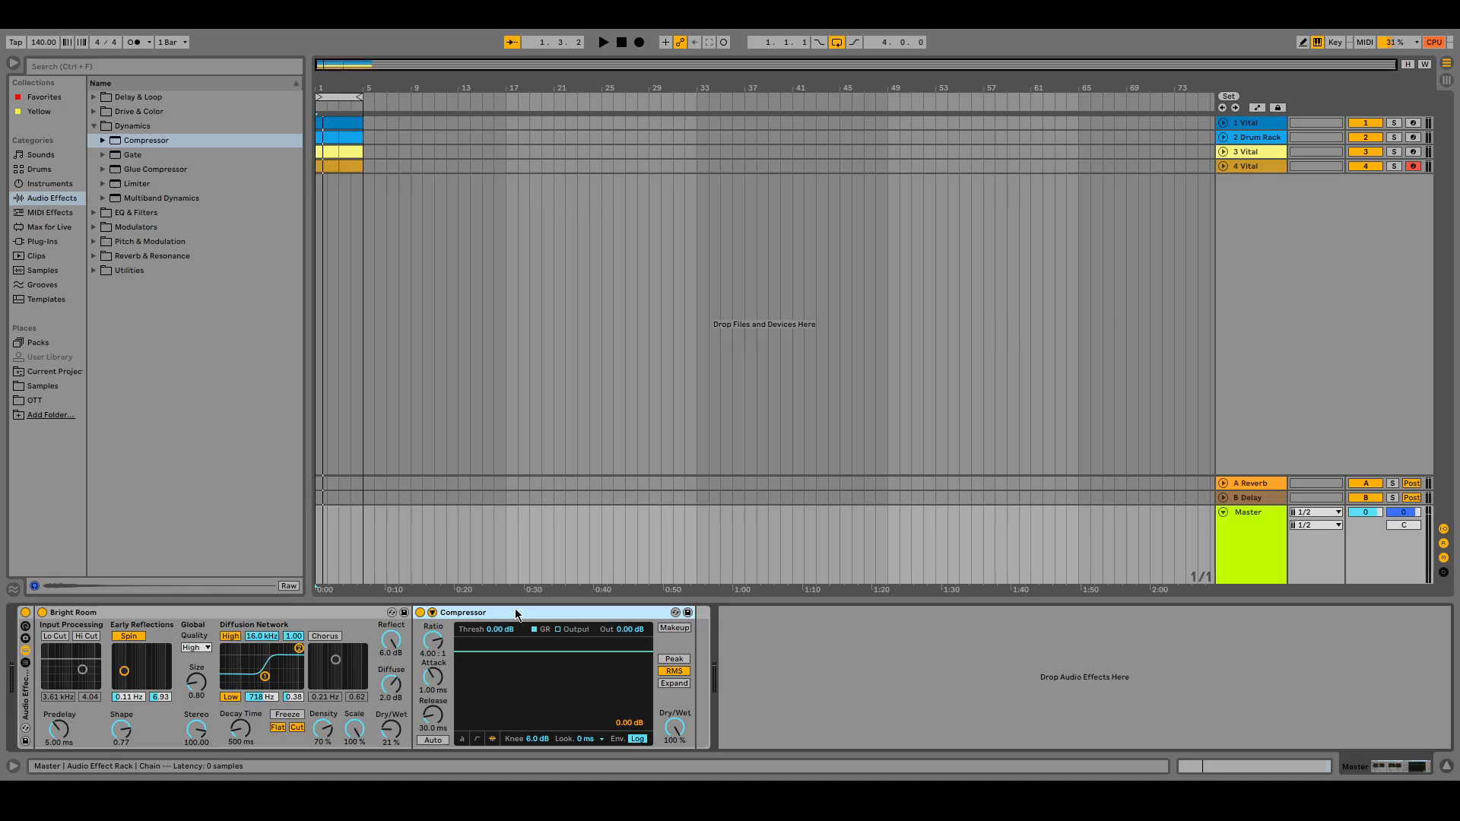
key(space)
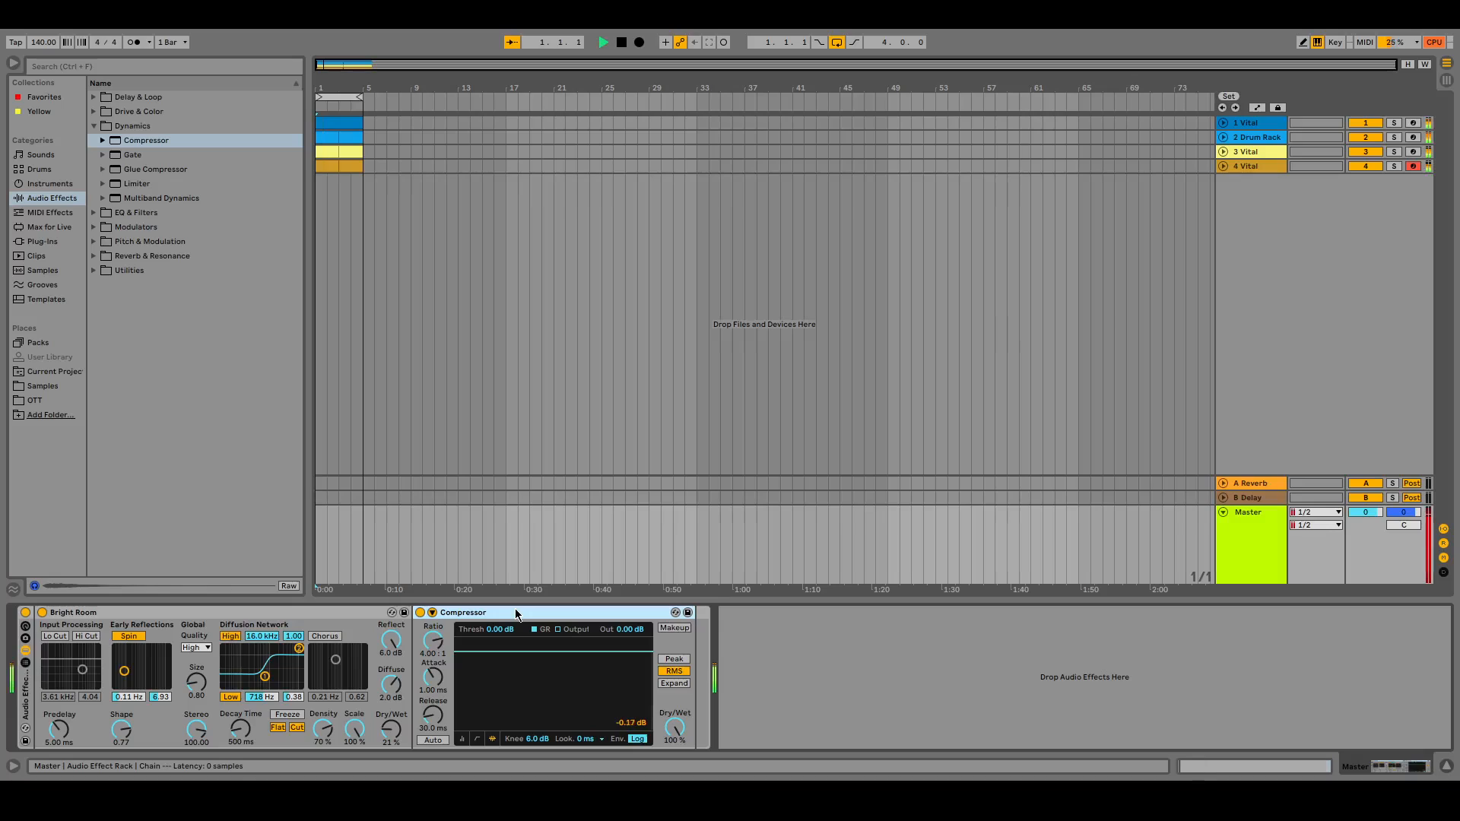
click(477, 738)
drag(589, 637, 561, 661)
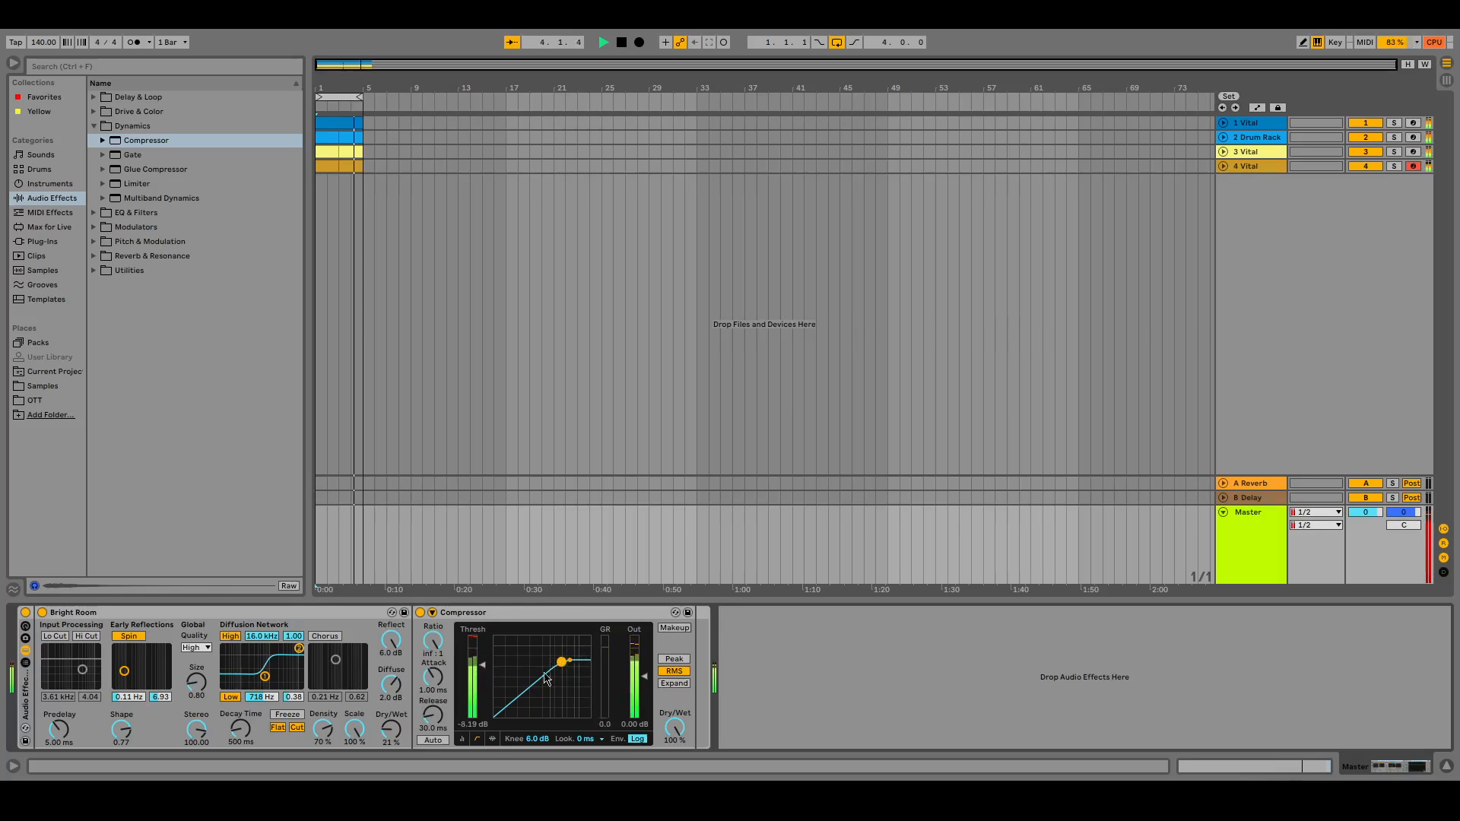
click(492, 738)
key(space)
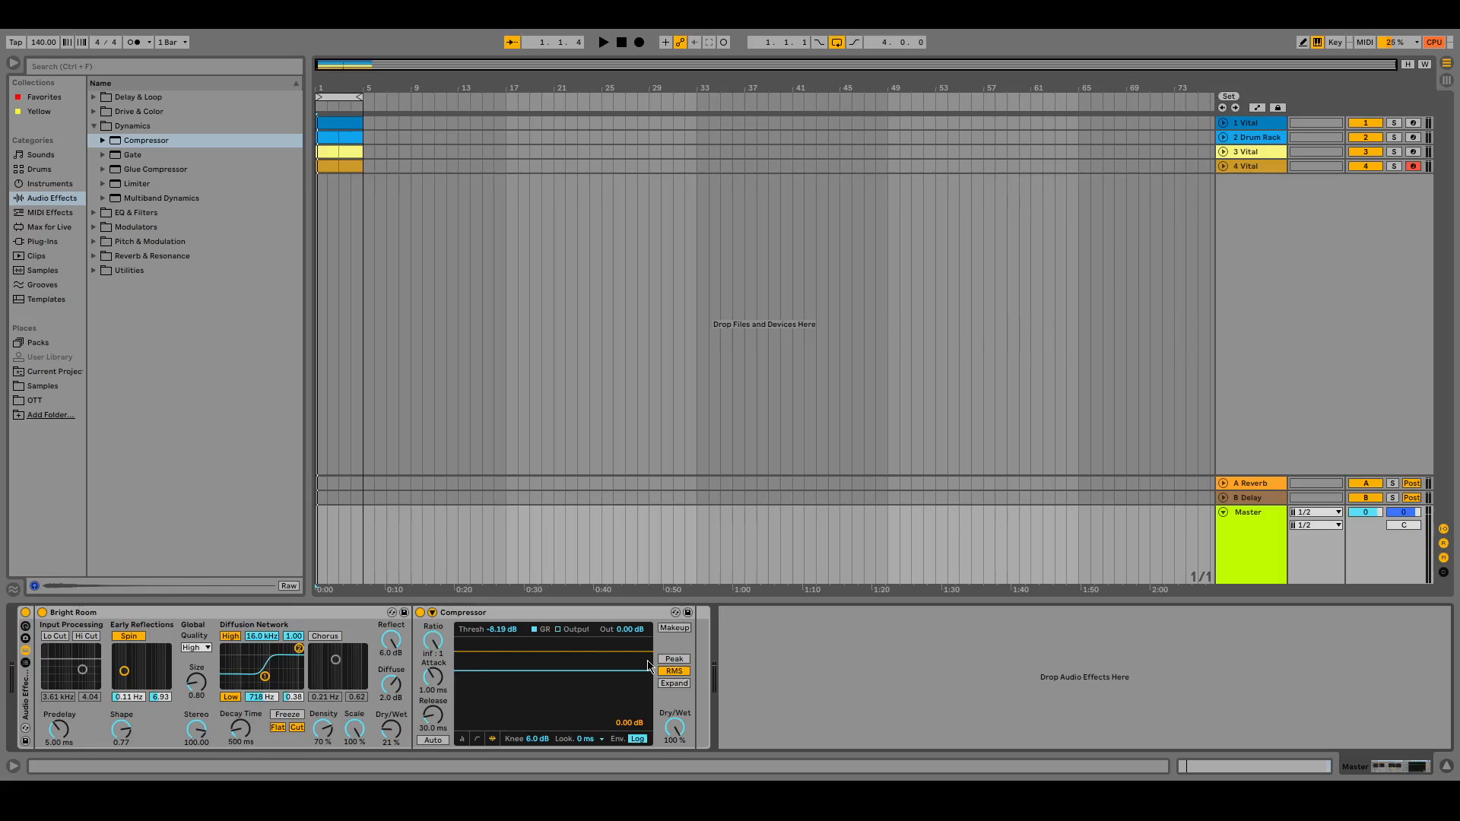
Raise the Compressor's threshold to -4.47 dB while listening to the loop.
key(space)
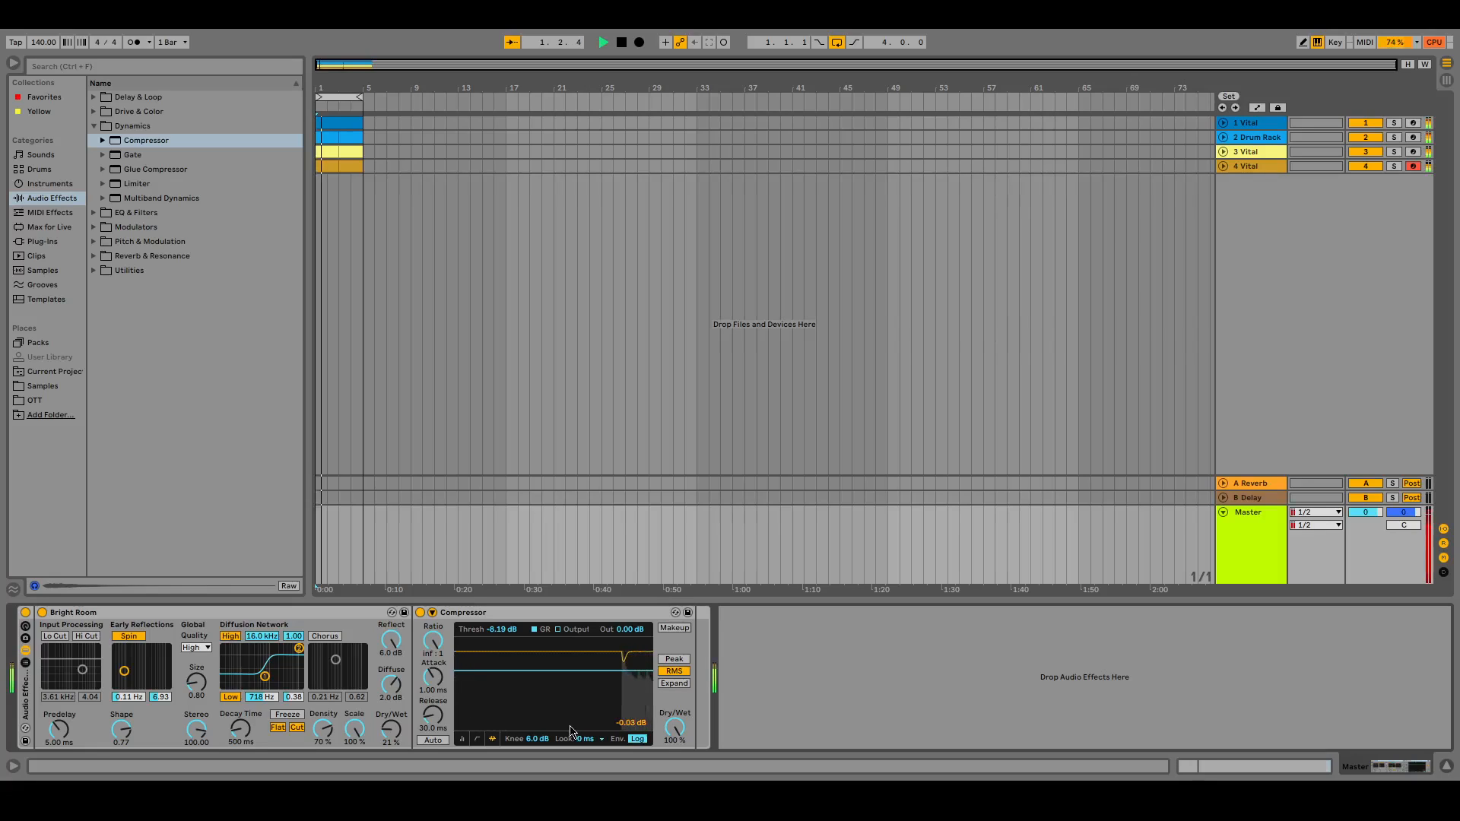
click(477, 738)
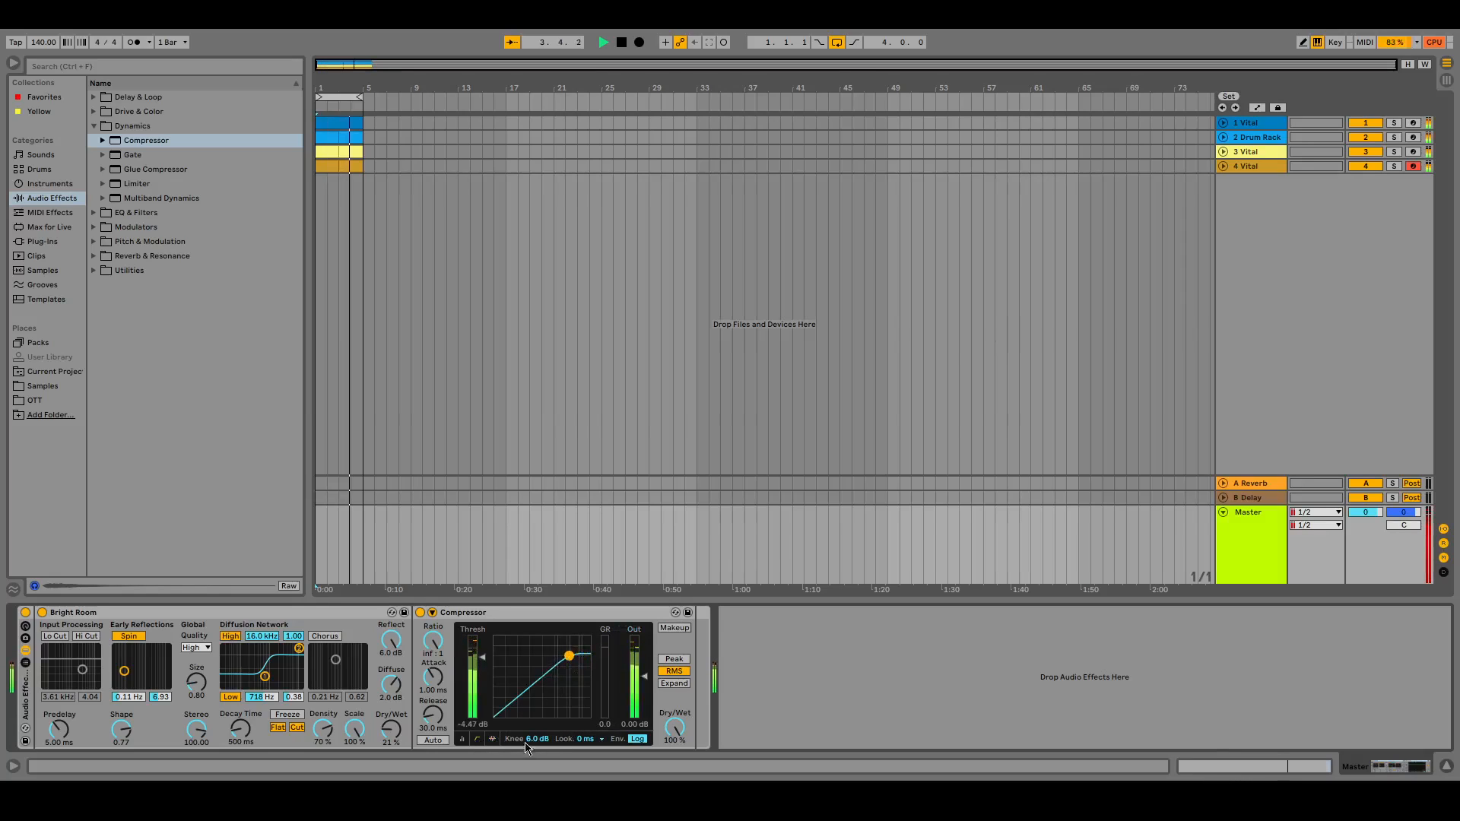
click(492, 738)
key(space)
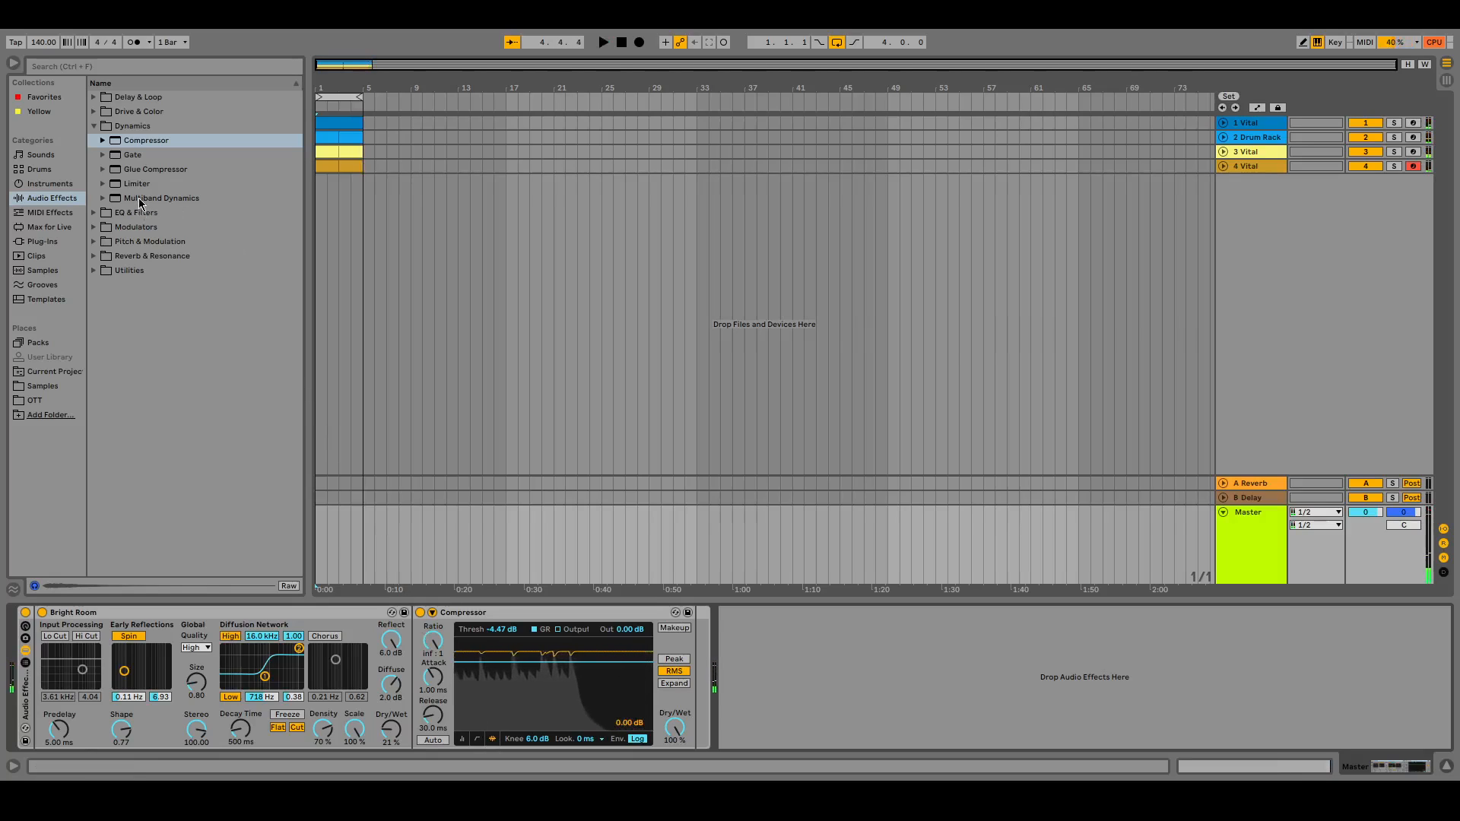
Add Multiband Dynamics after the Compressor in the rack and set its Low band to 5.10 dB input and -7.10 dB output.
drag(143, 198, 691, 672)
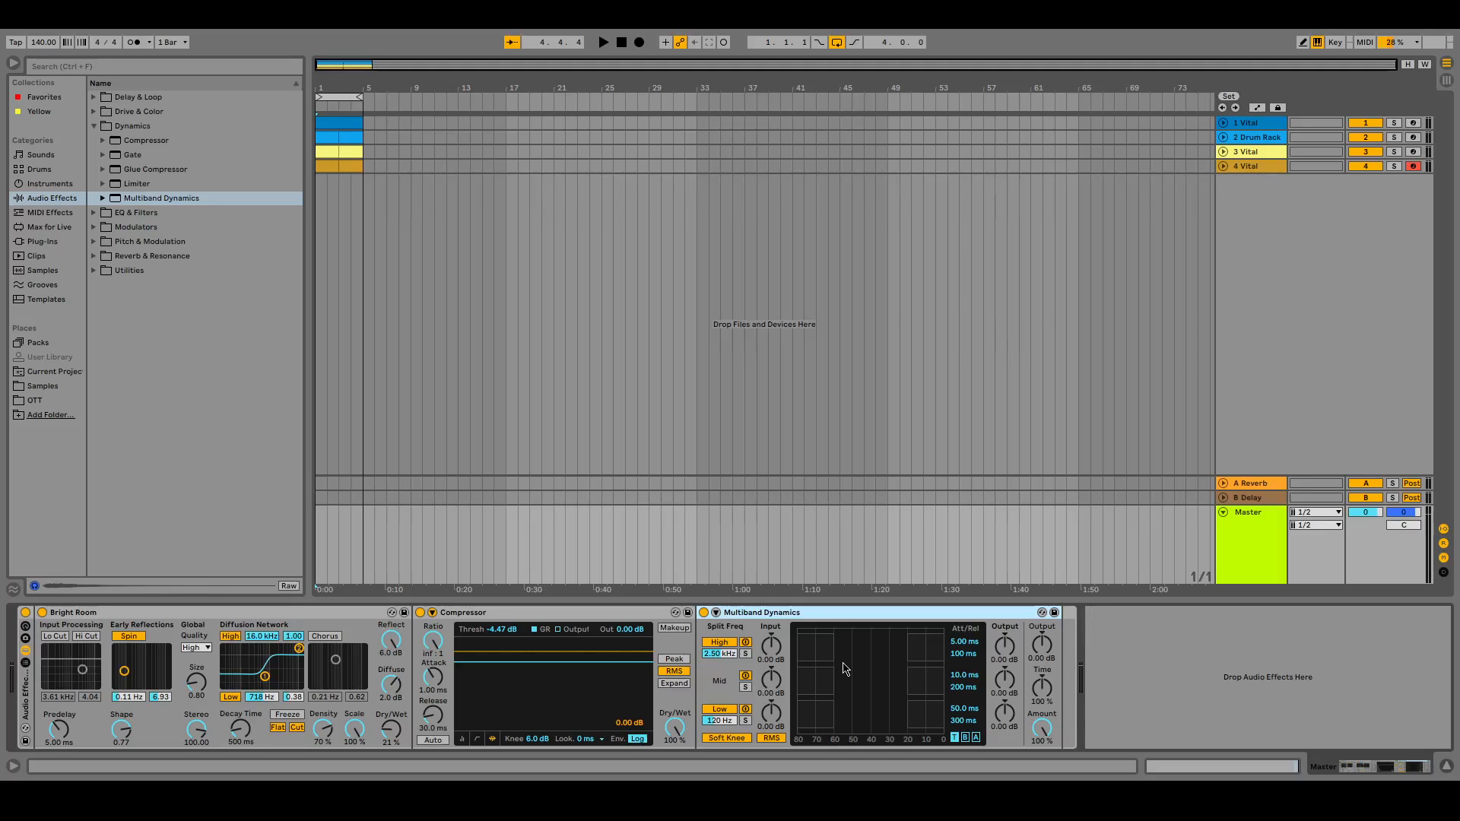
key(space)
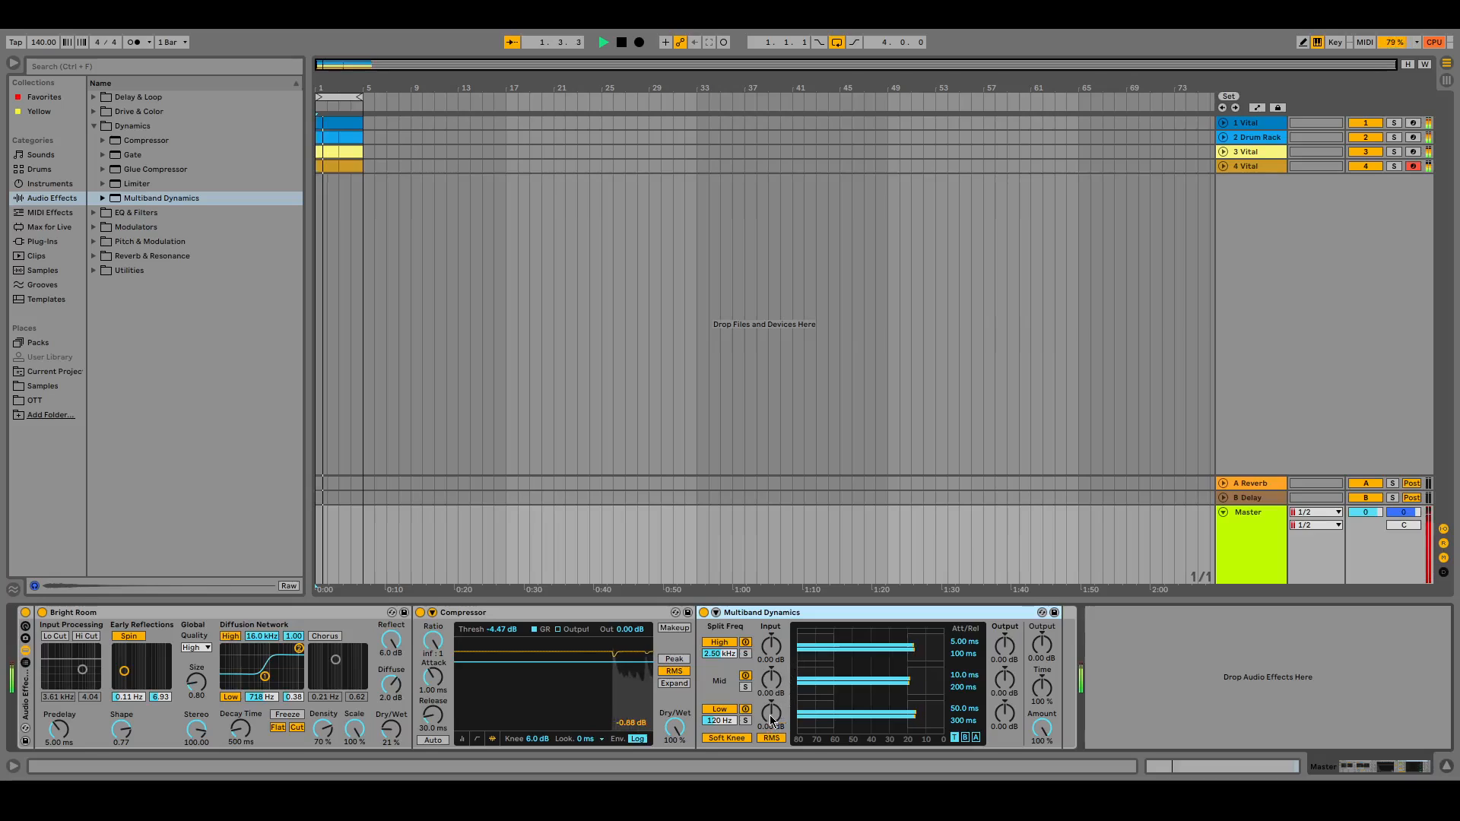
drag(770, 713, 770, 691)
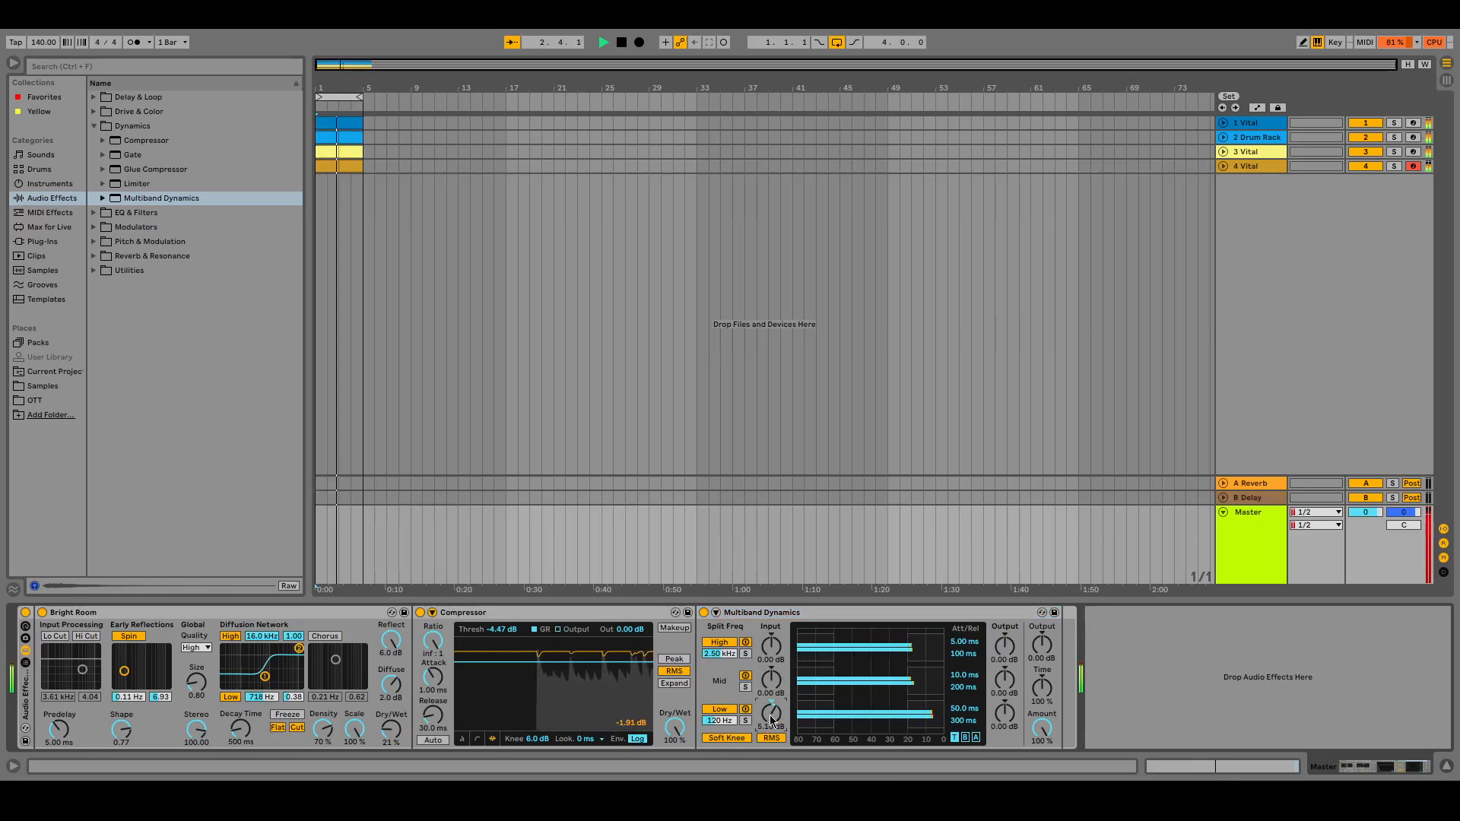
drag(1013, 711, 1013, 737)
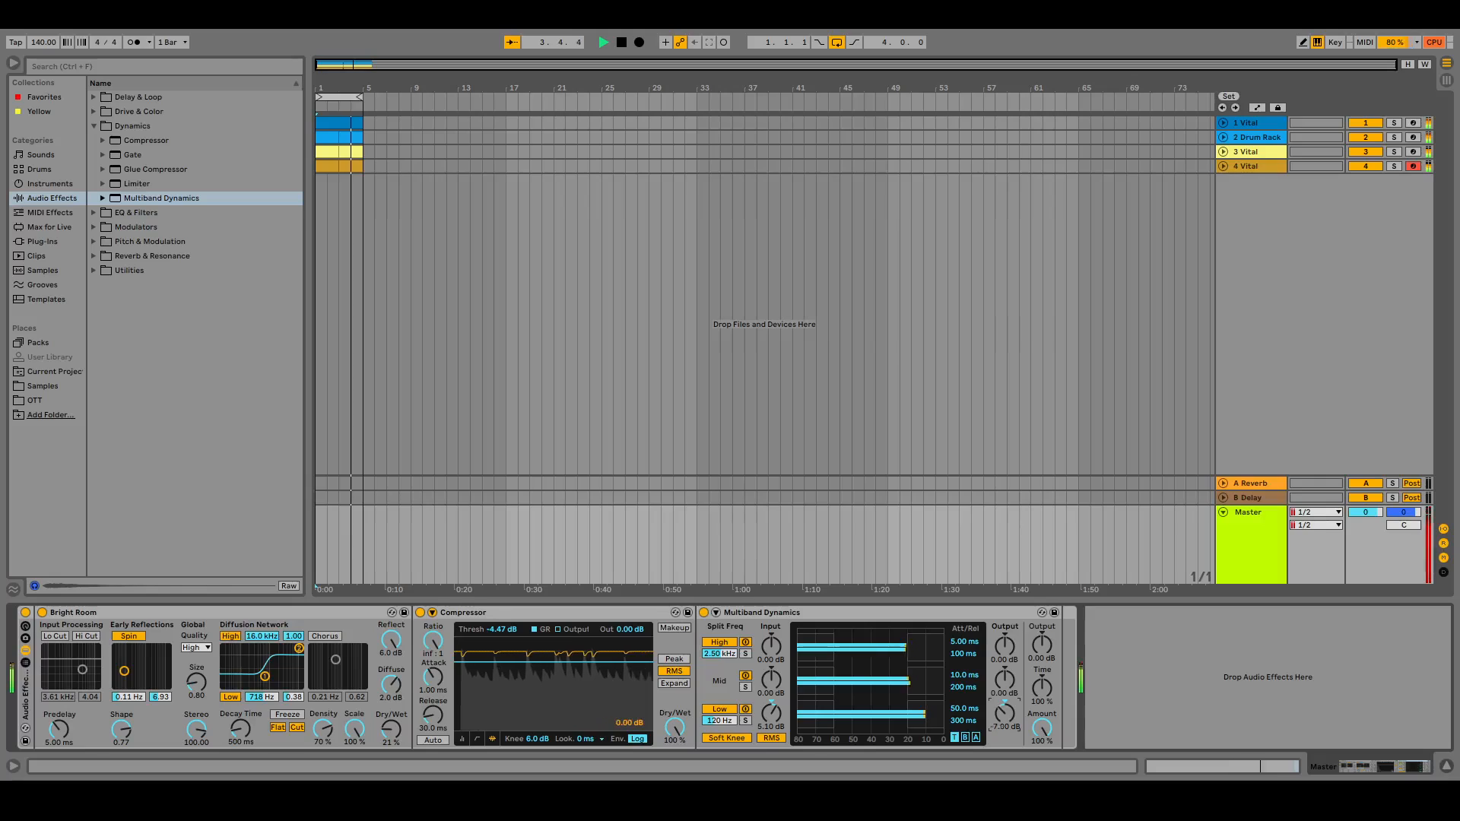
Set the Mid band to 3.50 dB input and -0.60 dB output, and the High band to 4.60 dB input and -1.00 dB output.
drag(781, 685, 780, 673)
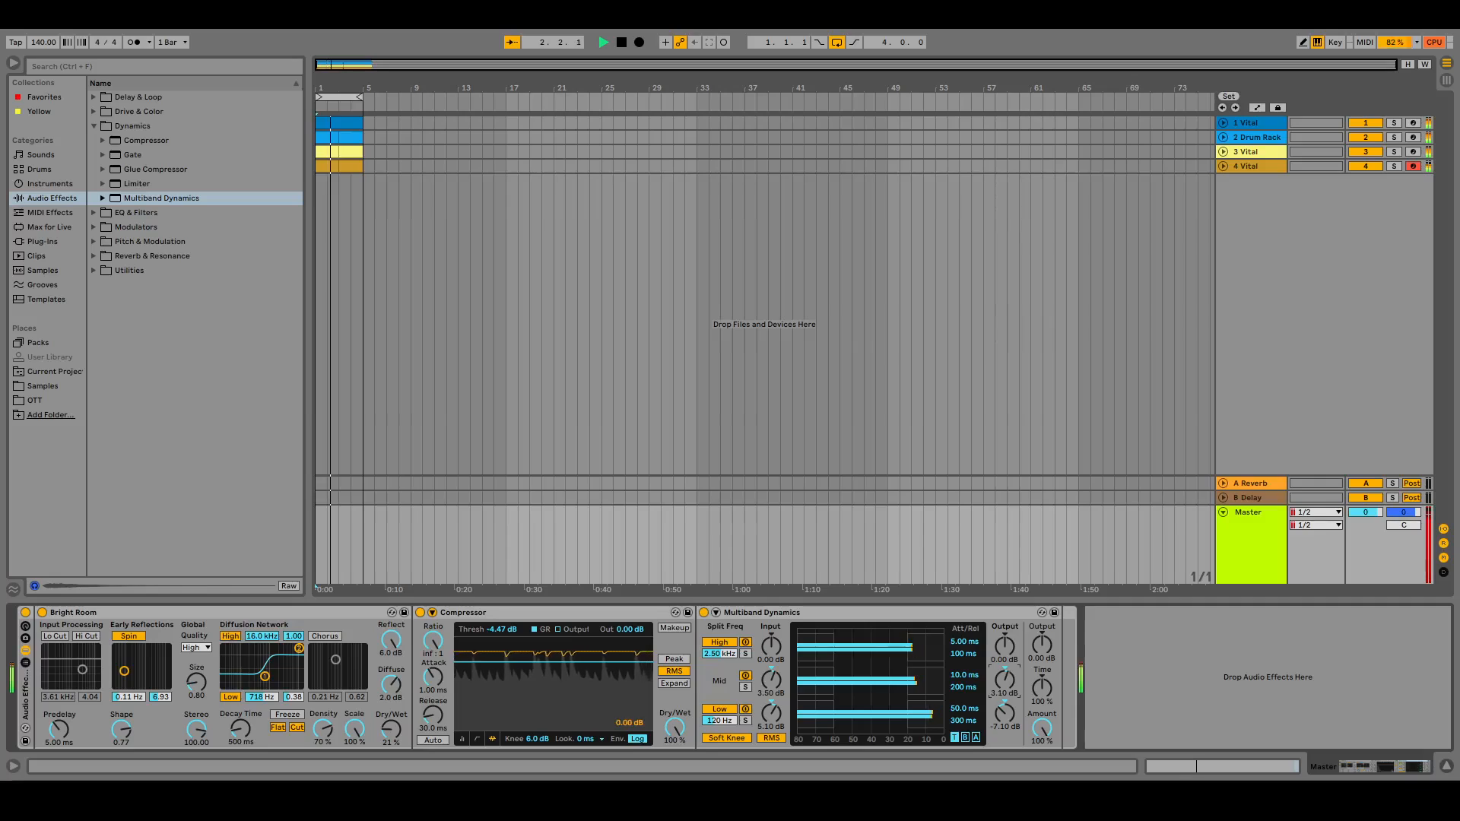
drag(1003, 682, 1004, 696)
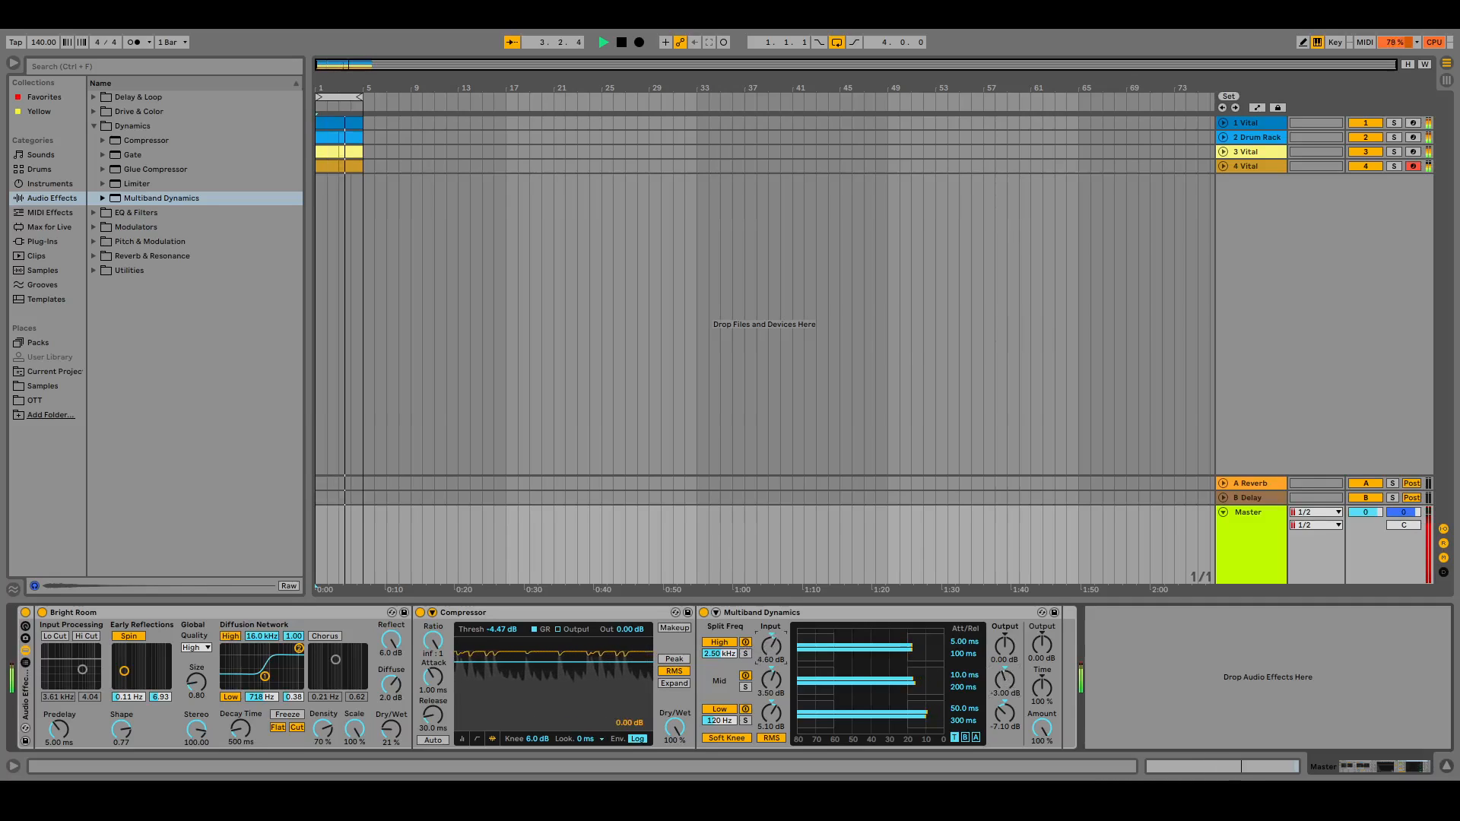
drag(1001, 656, 999, 656)
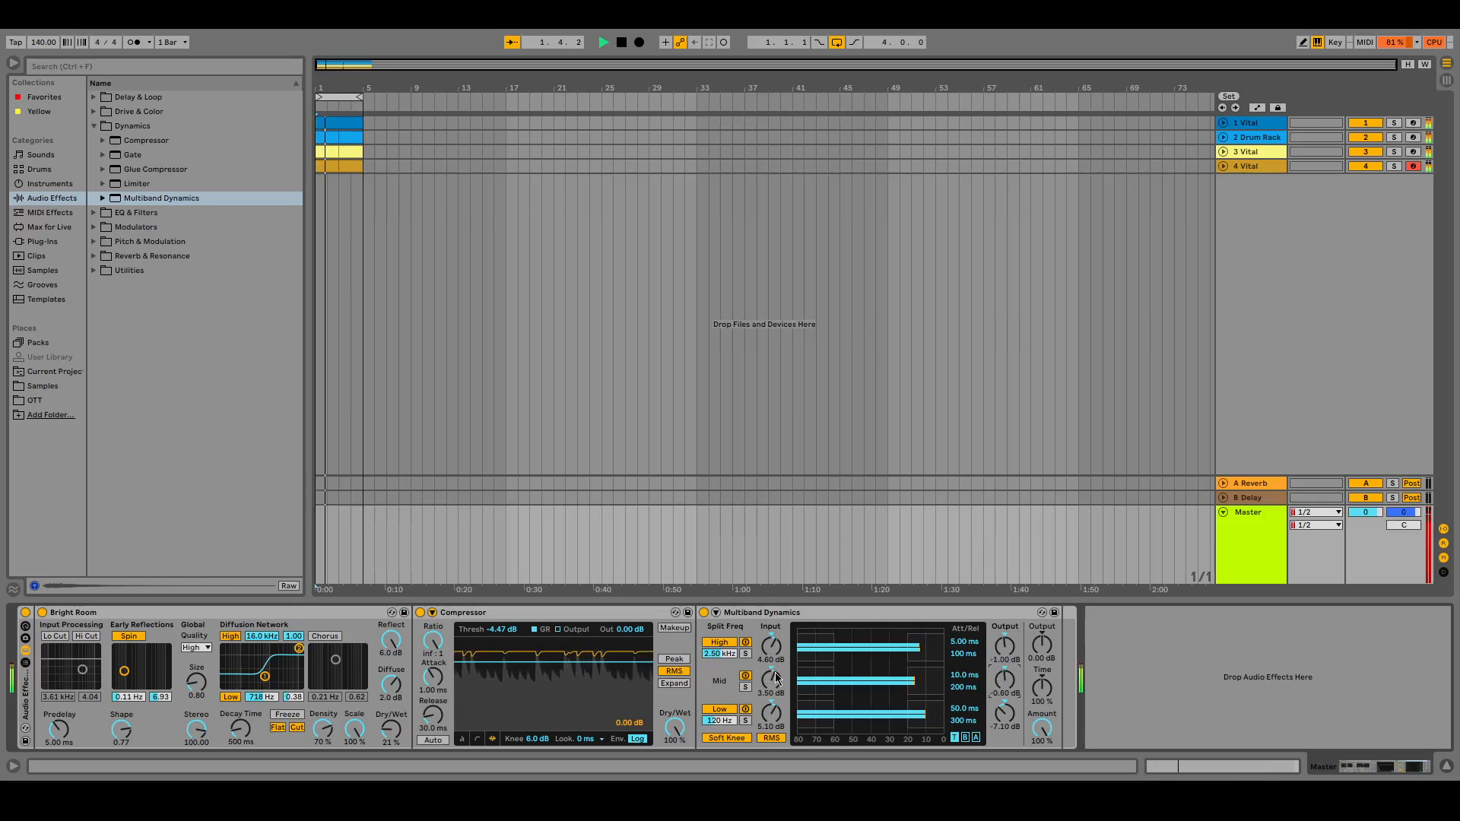
Set the band inputs to 0.90 dB High, 1.00 dB Mid and -5.80 dB Low, with Low output at 7.00 dB, and audition the loop.
drag(771, 646, 771, 698)
drag(1004, 714, 1004, 715)
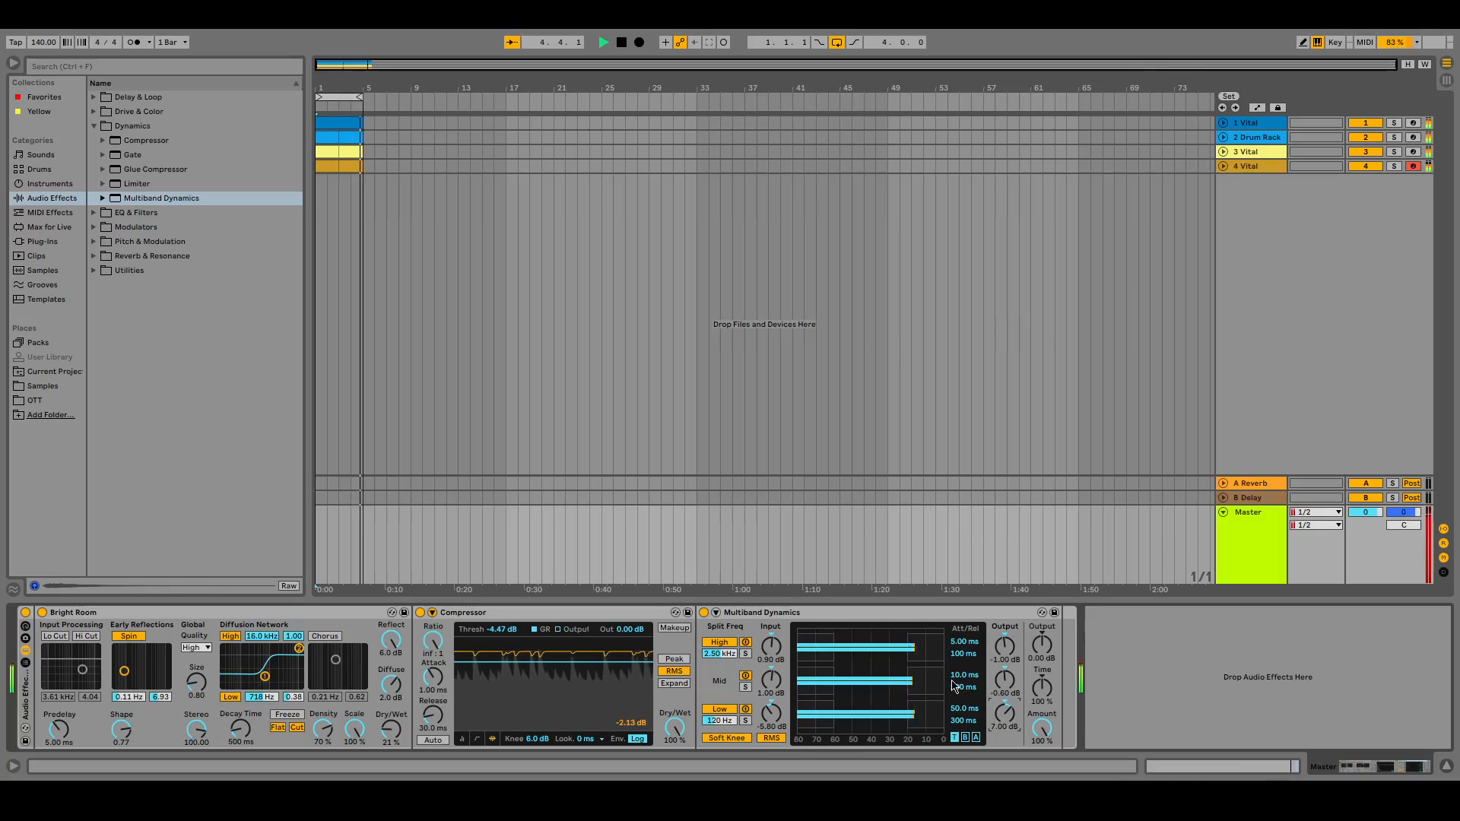
key(space)
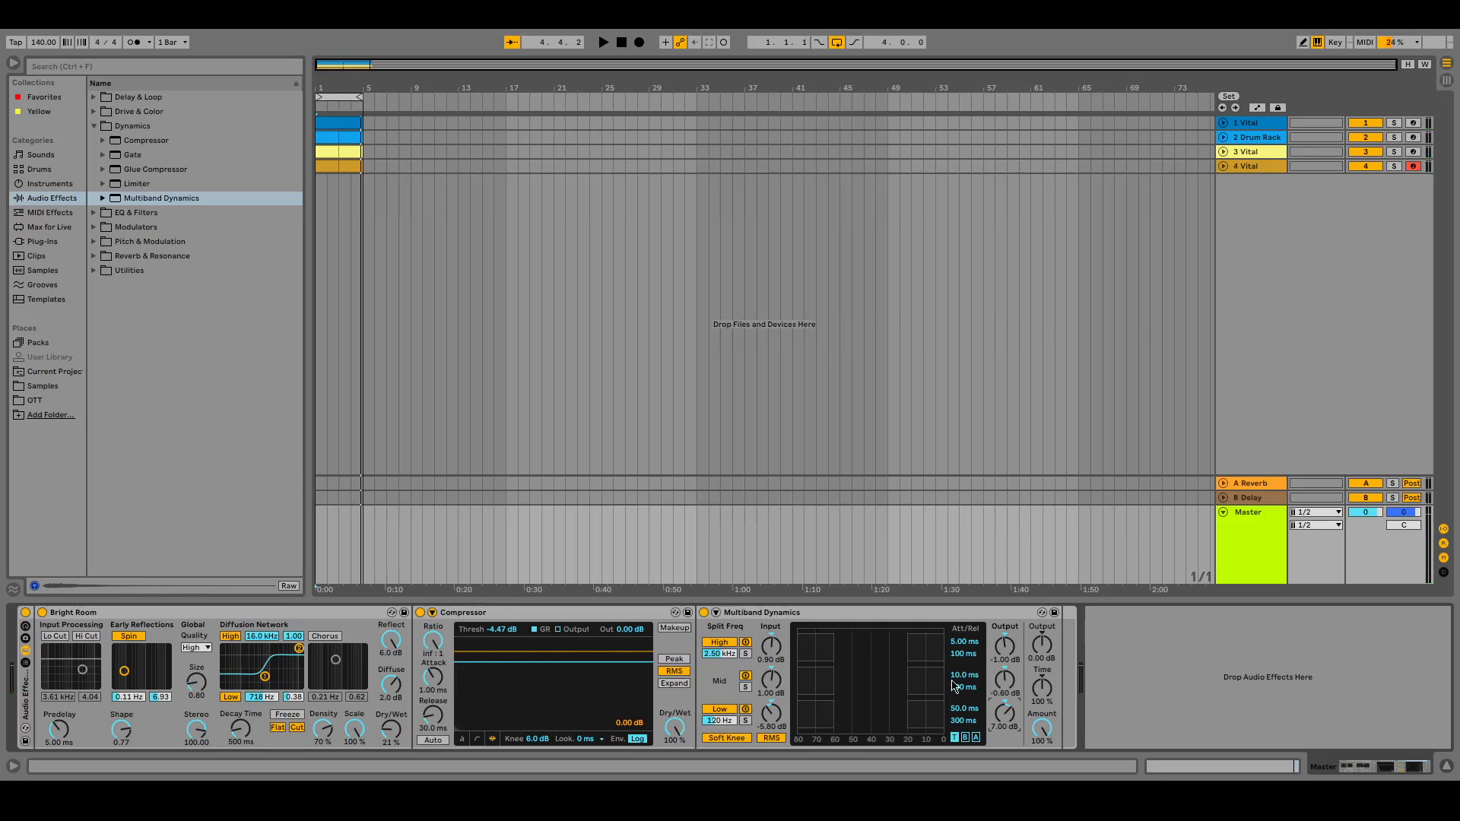
key(space)
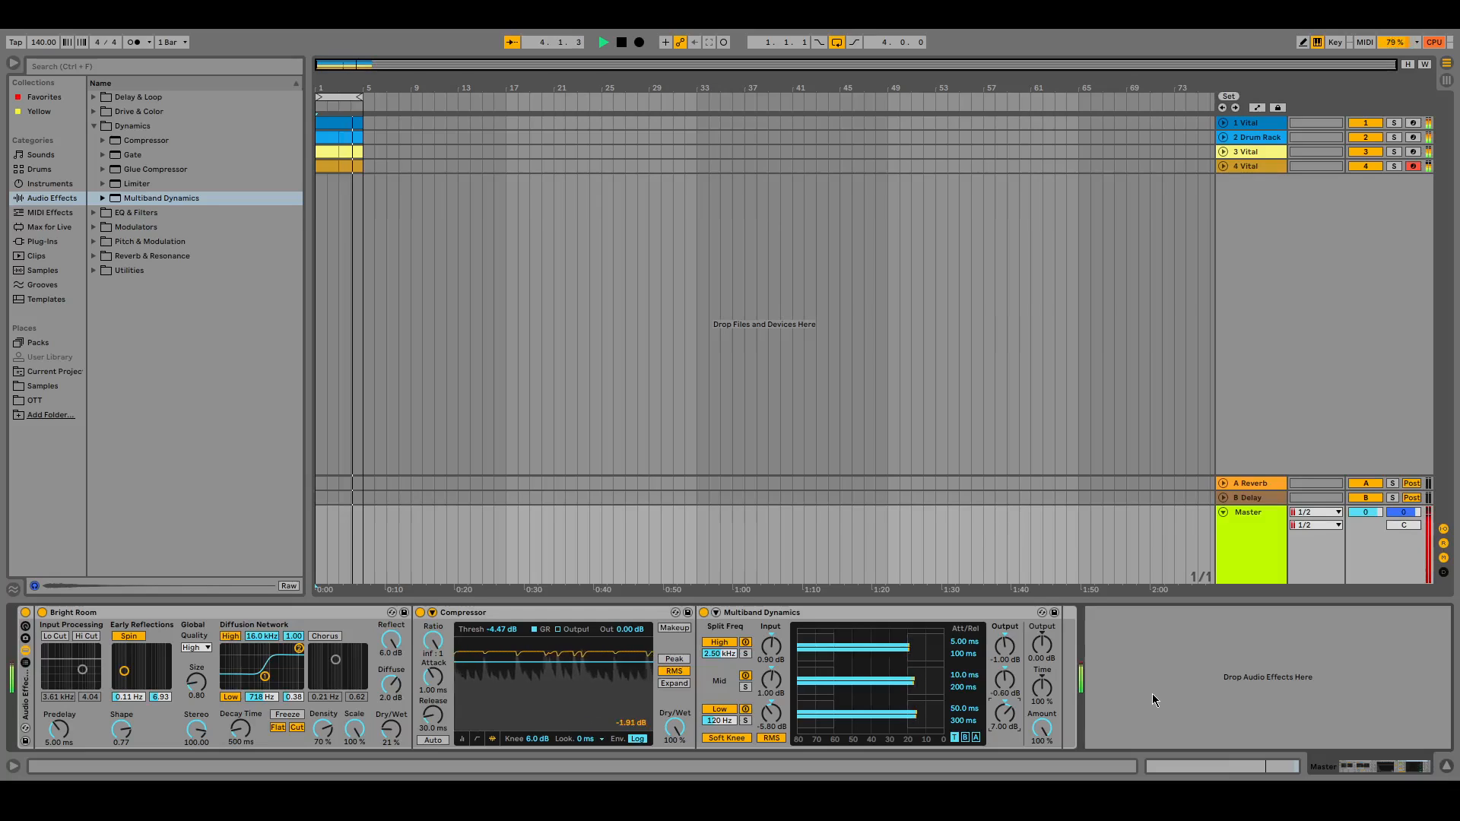
key(space)
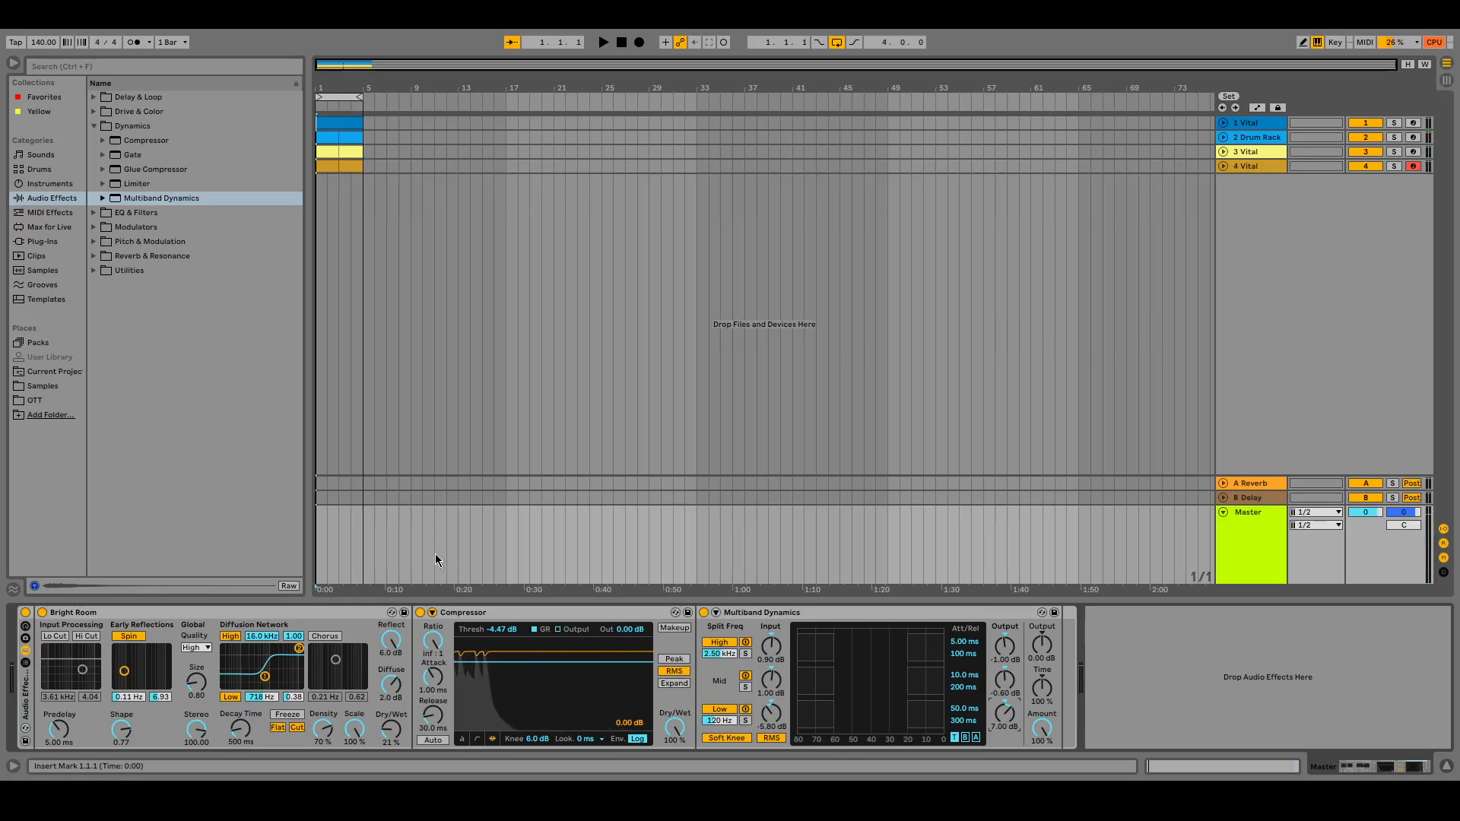
Search the audio effects for "a bit warmer" and add the A Bit Warmer Saturator preset after Multiband Dynamics in the rack.
click(93, 123)
click(116, 67)
text(a)
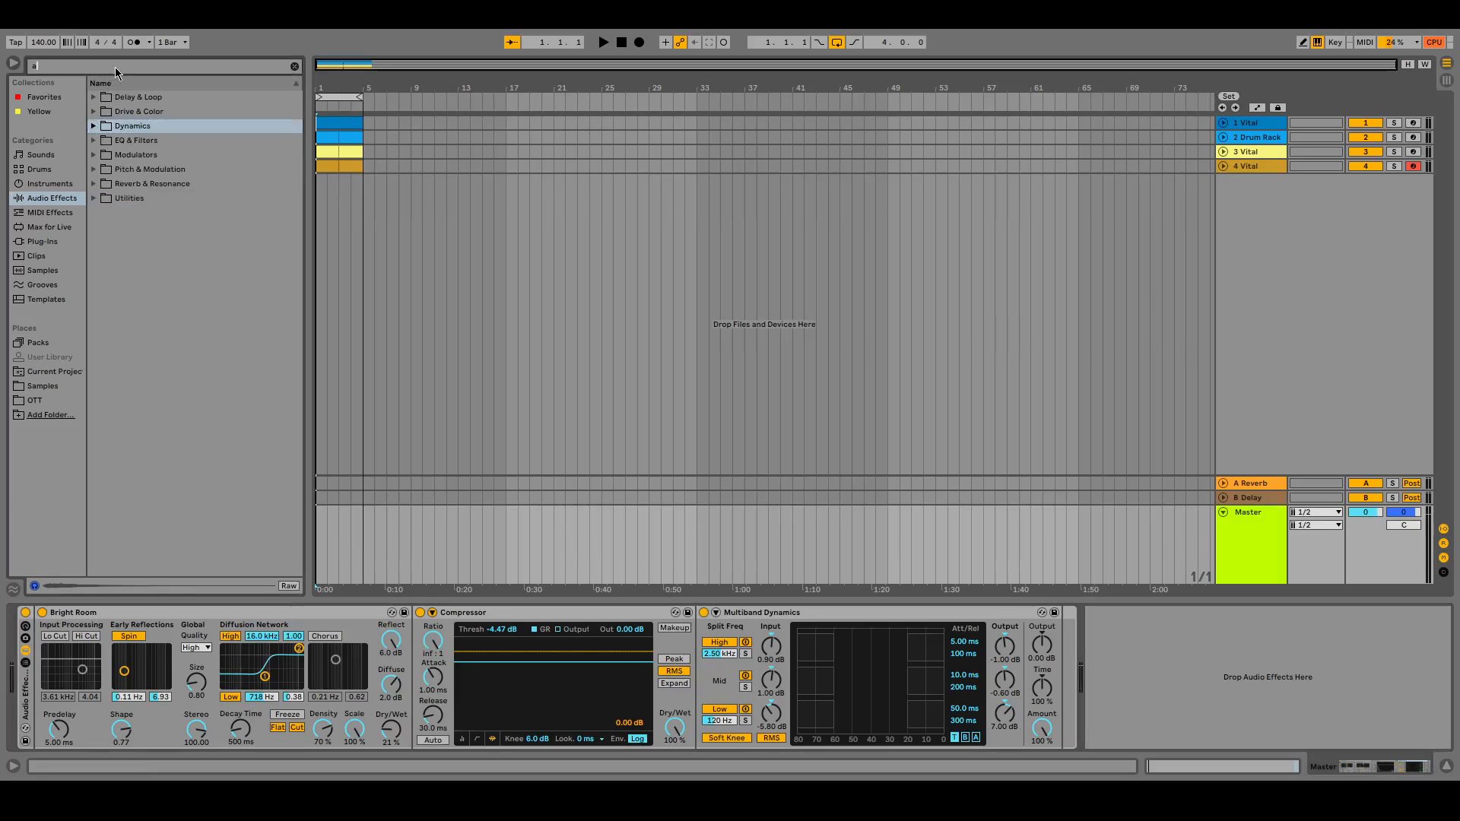
text( bit)
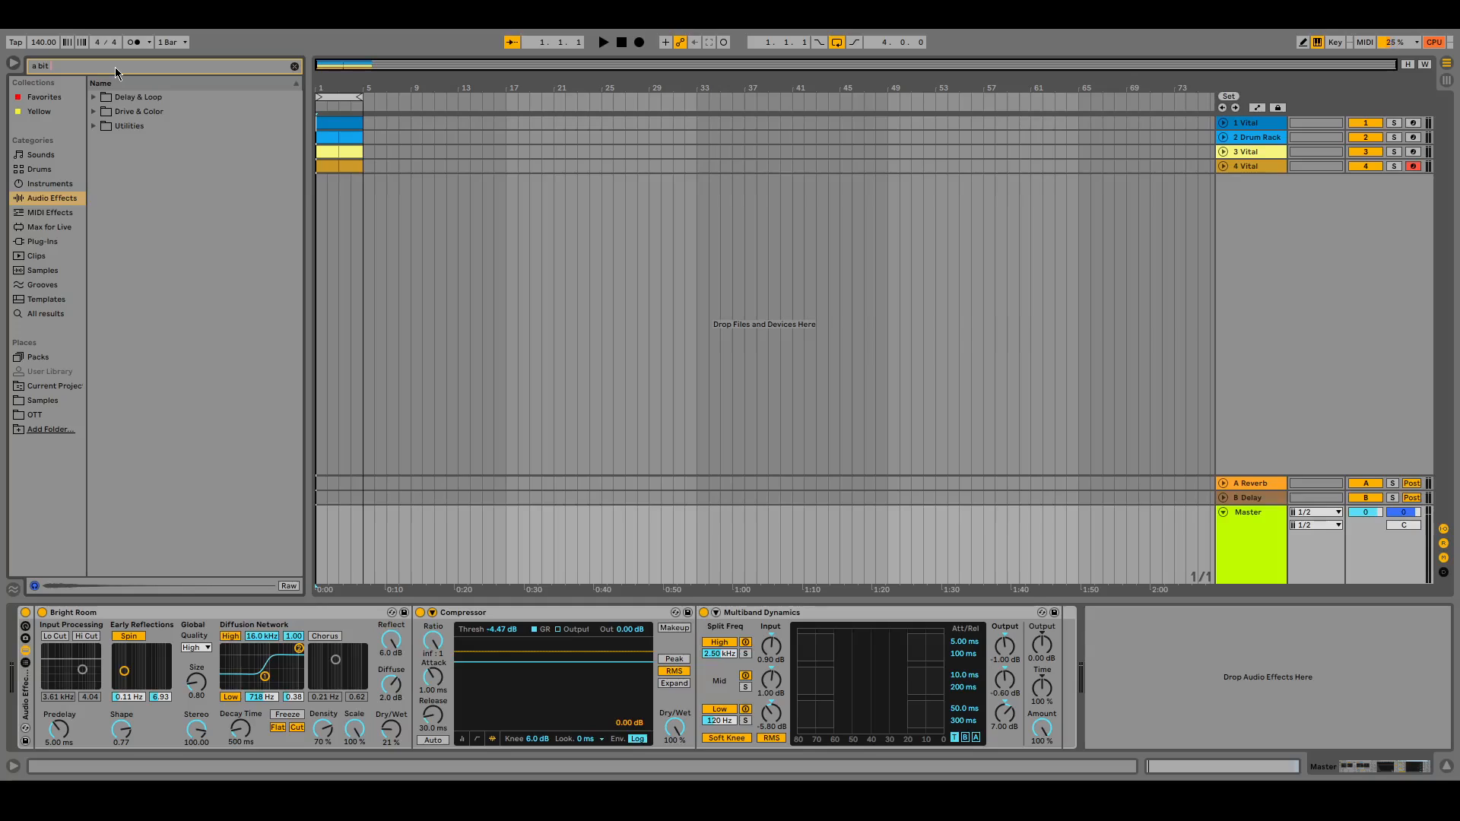
text( waR)
text(rmer)
click(94, 97)
click(102, 111)
click(165, 126)
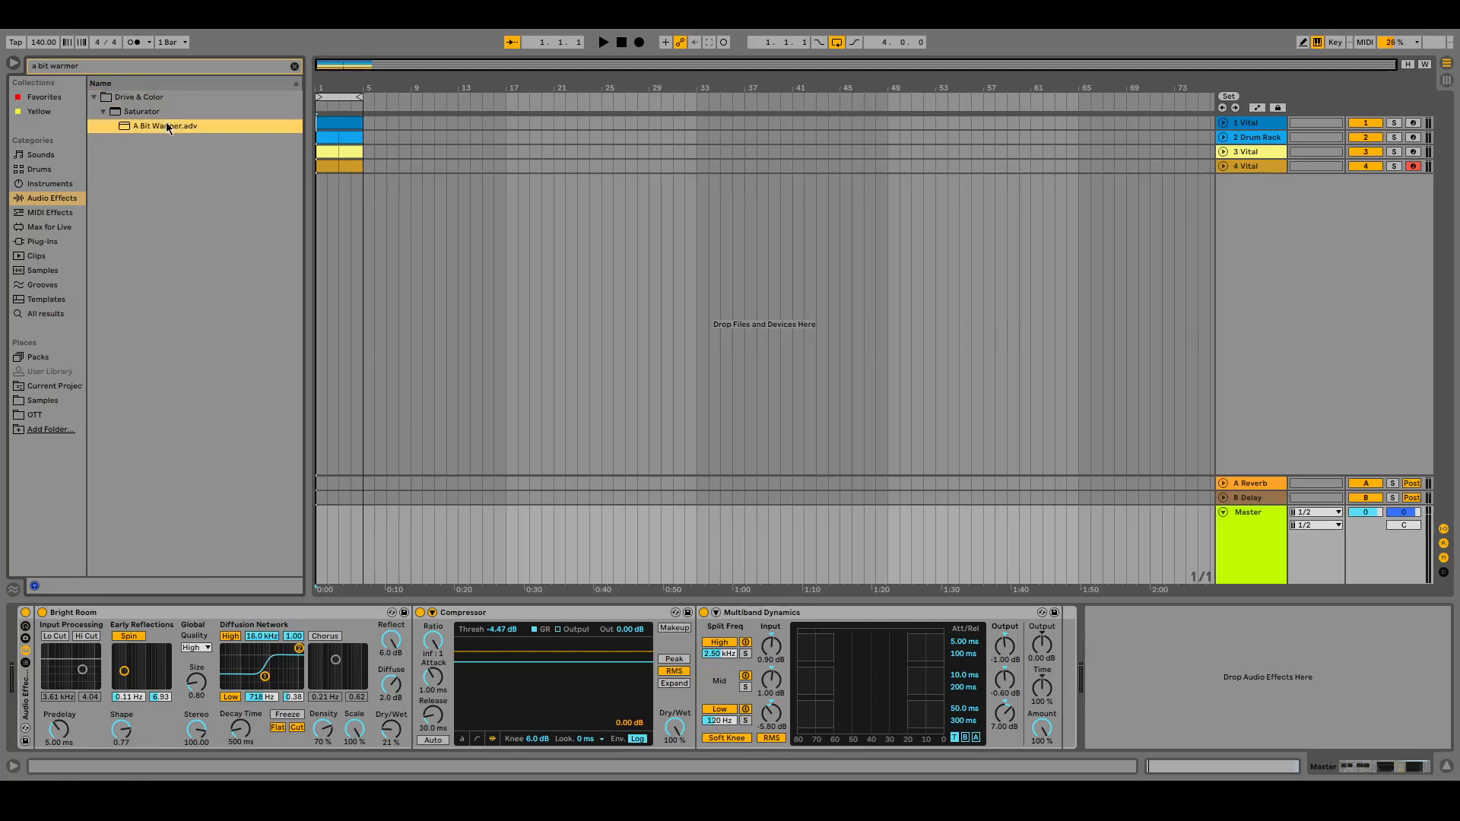
mouse_move(550, 413)
mouse_down()
mouse_move(1025, 697)
mouse_move(1061, 690)
mouse_up()
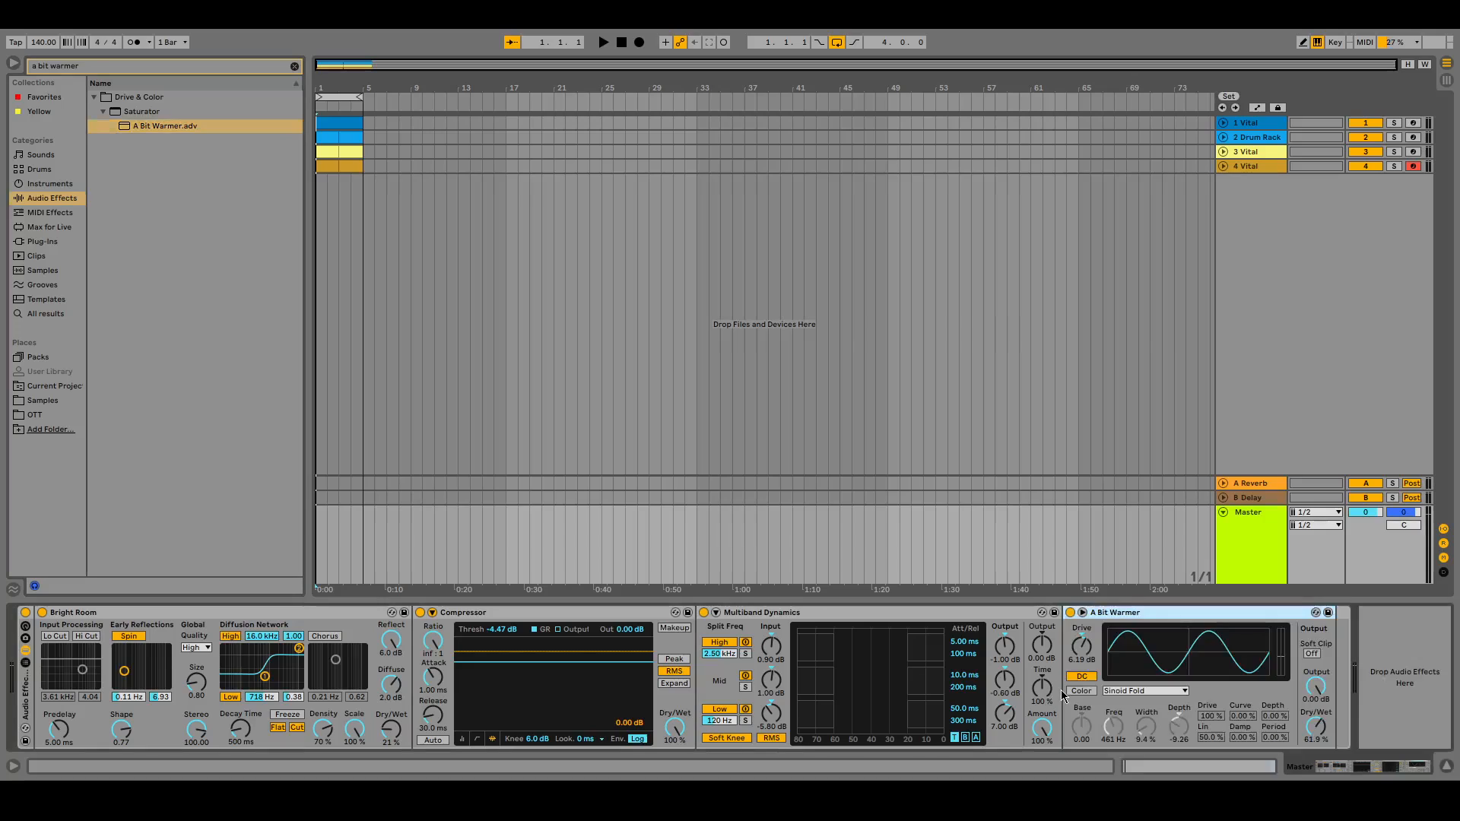
Set the A Bit Warmer Drive to -8.57 dB, audition the loop and clear the effects search.
key(space)
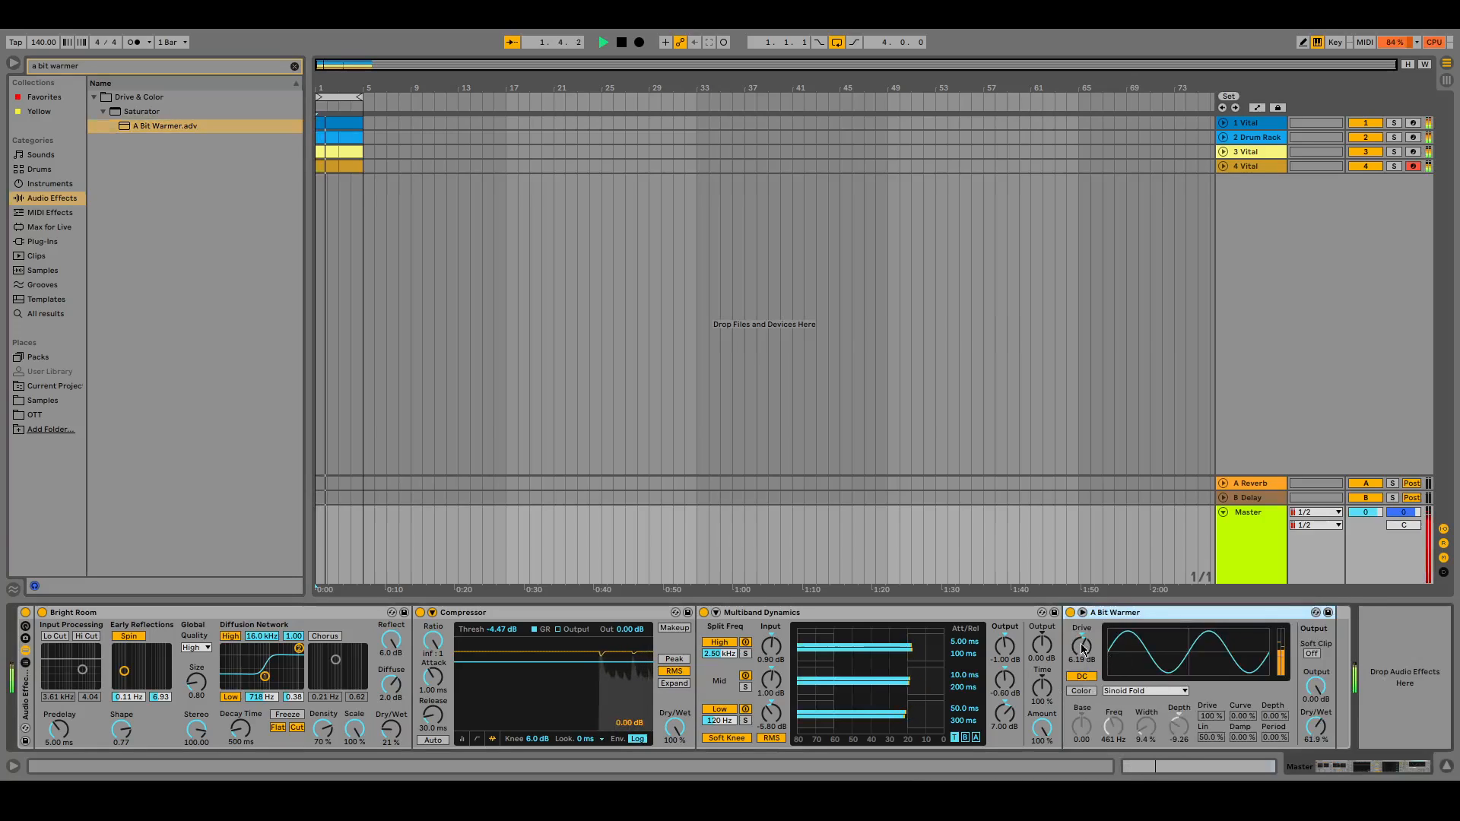
key(space)
drag(1081, 646, 1081, 677)
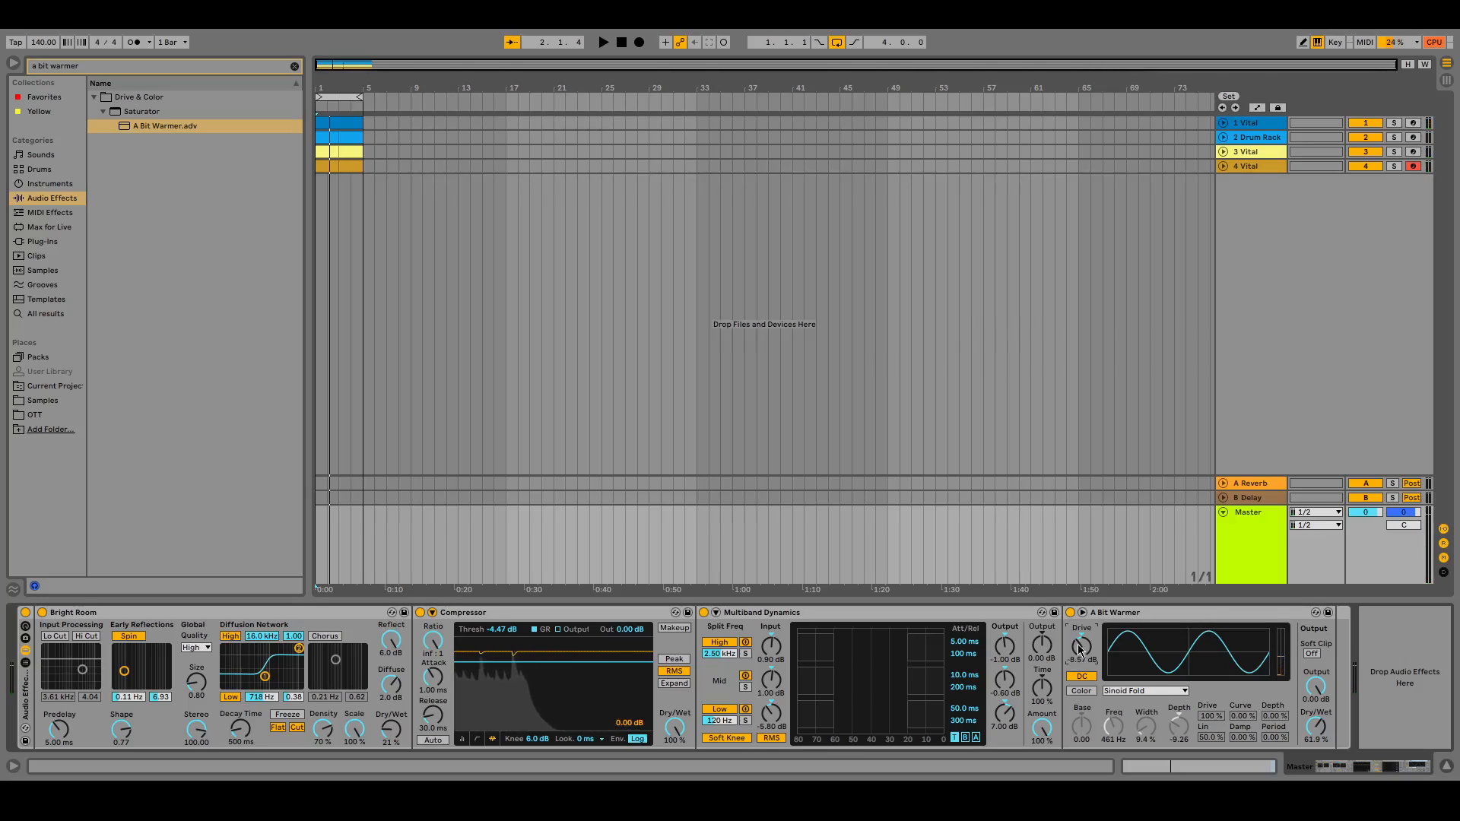
key(space)
click(93, 97)
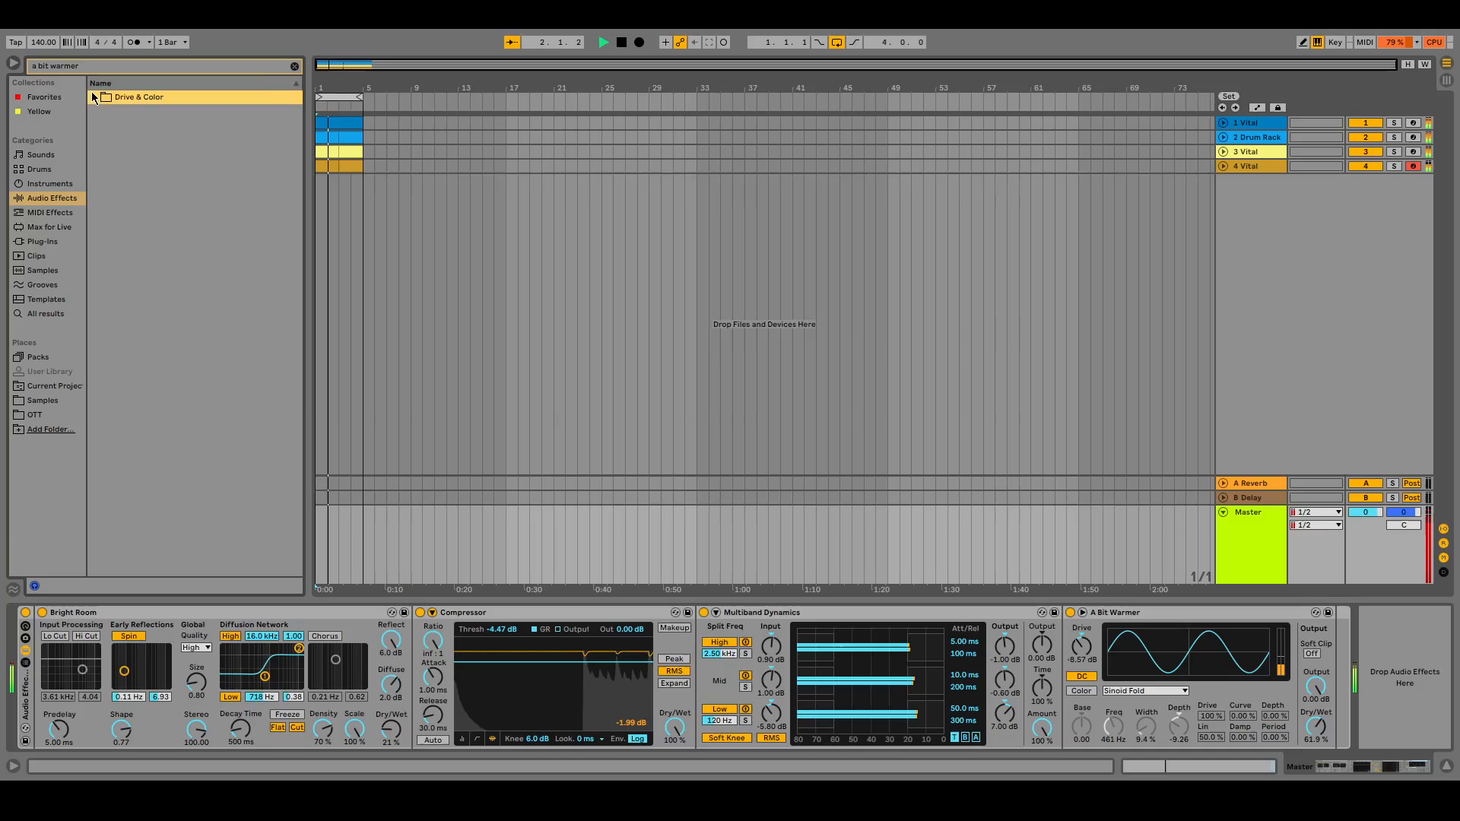
click(294, 67)
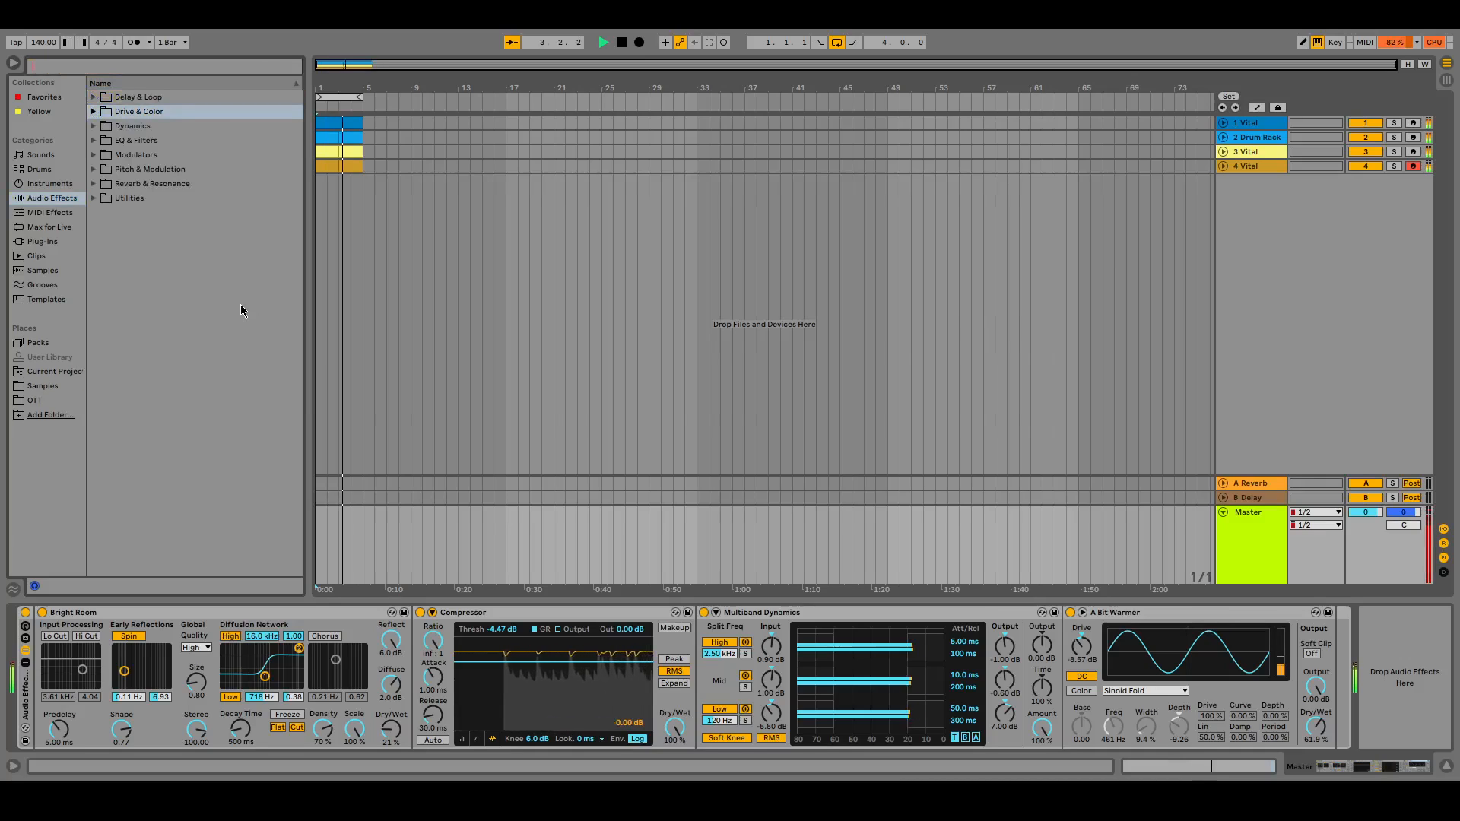
click(622, 43)
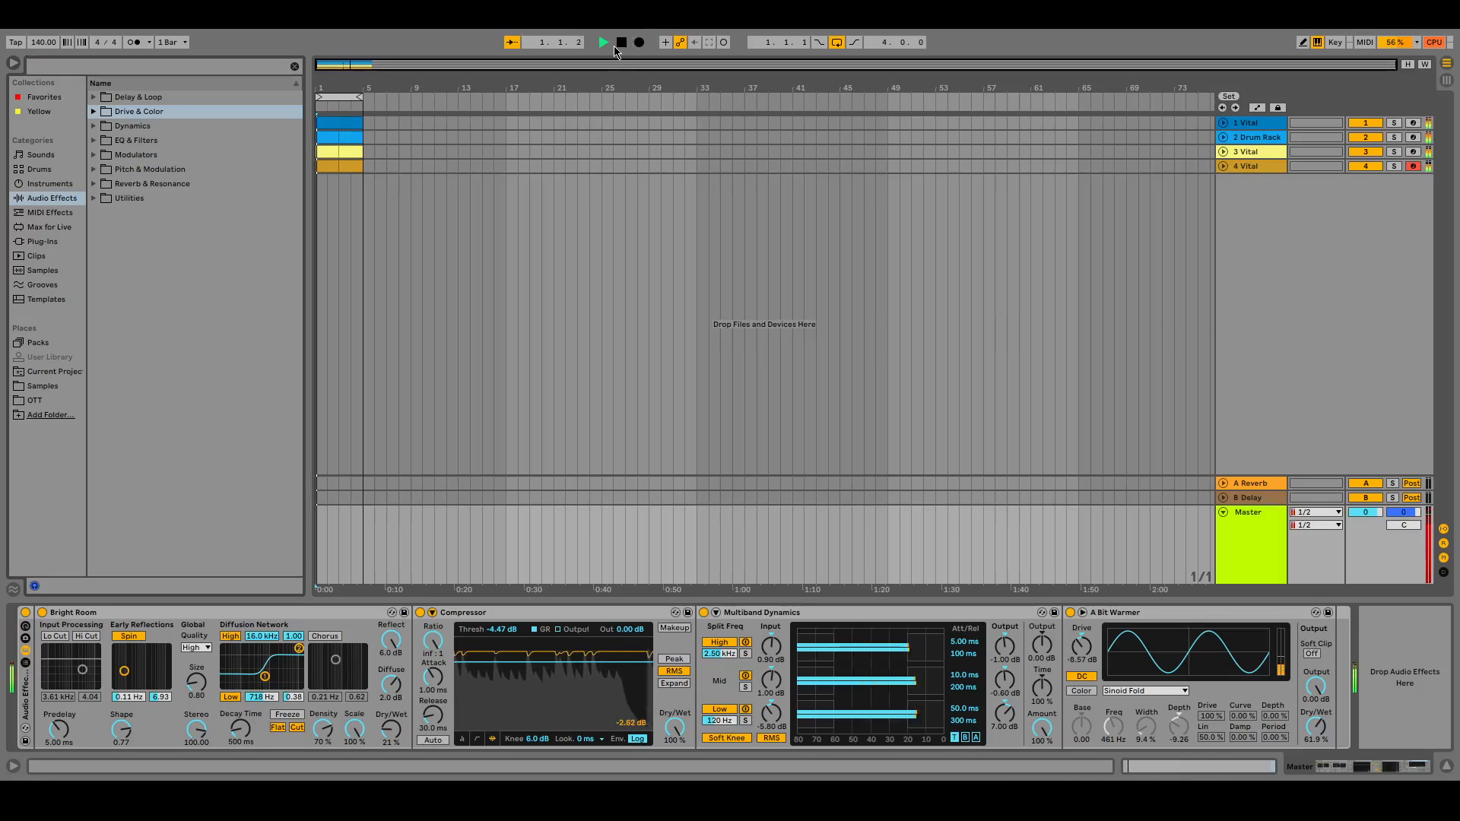
click(170, 66)
click(294, 66)
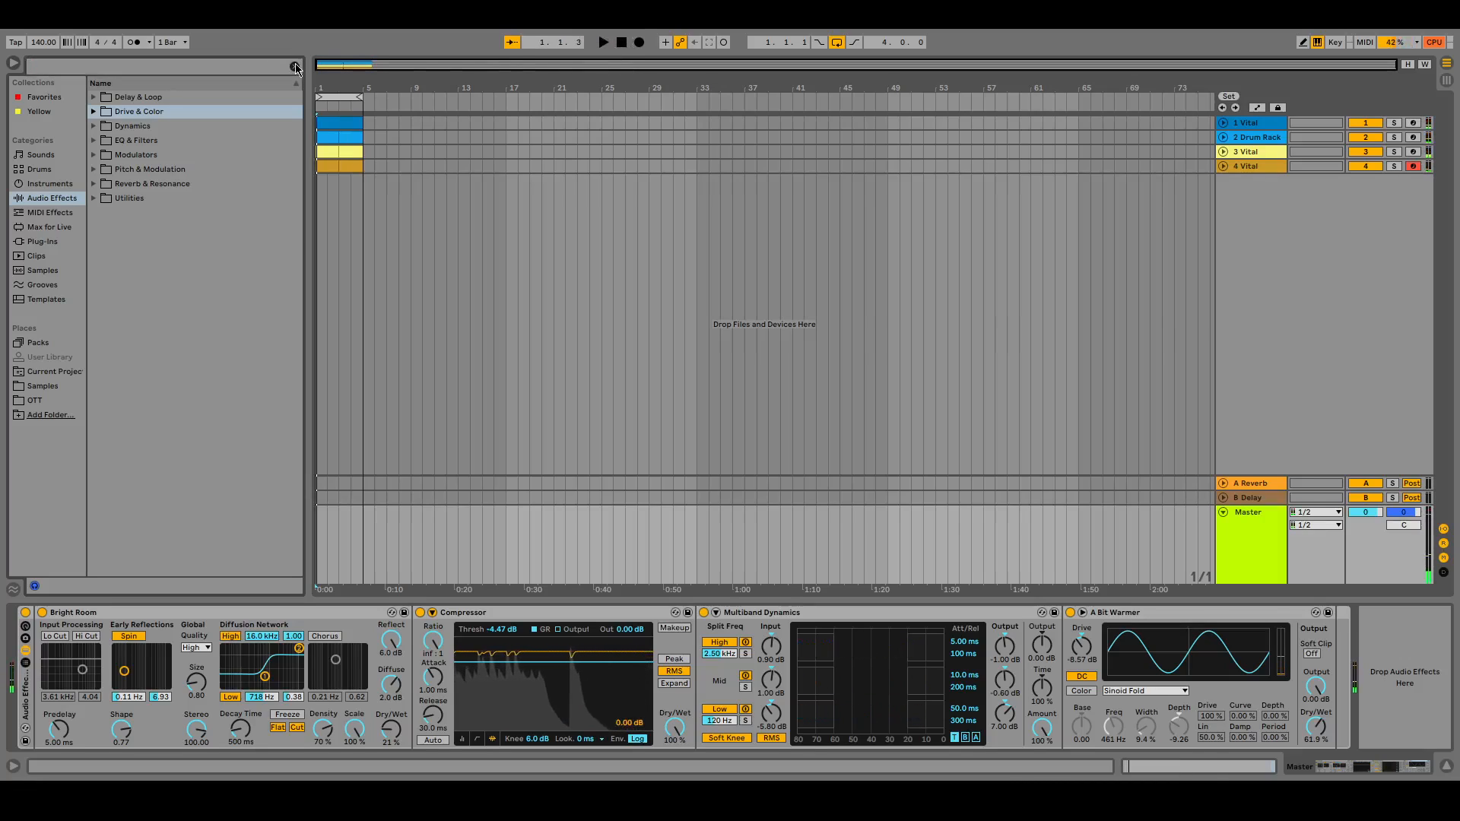
click(439, 188)
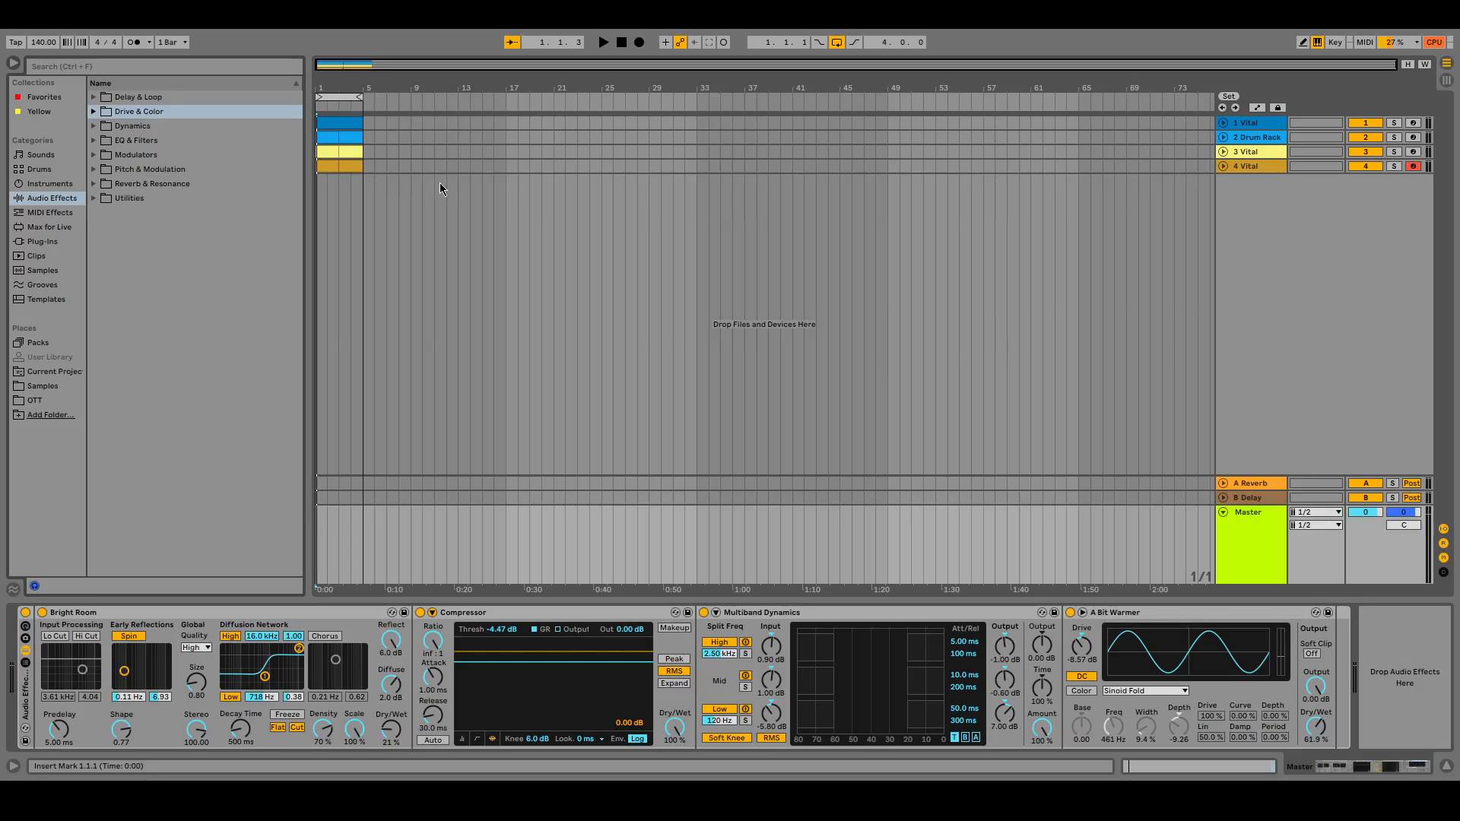
click(1247, 770)
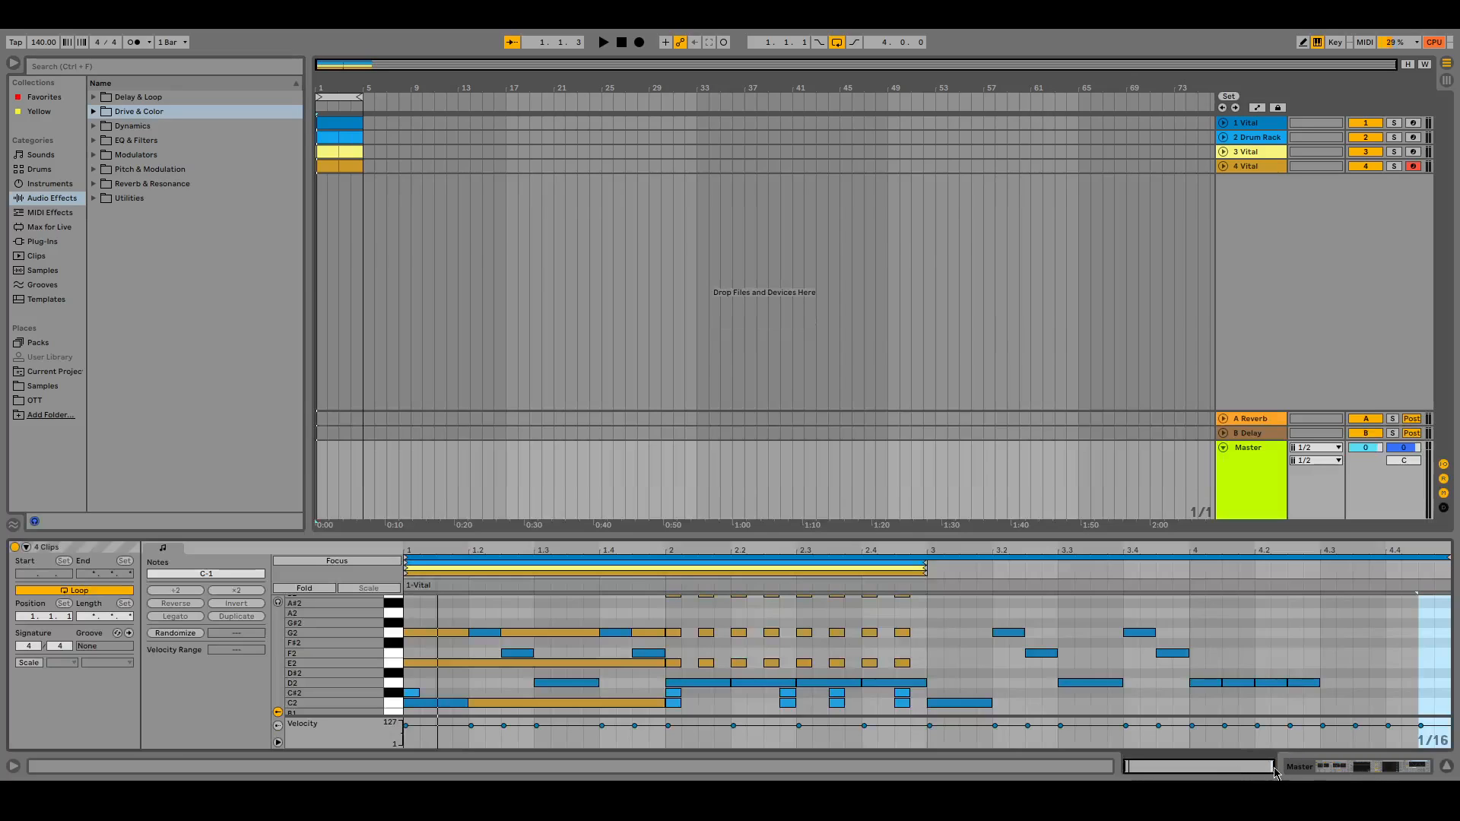
click(1249, 498)
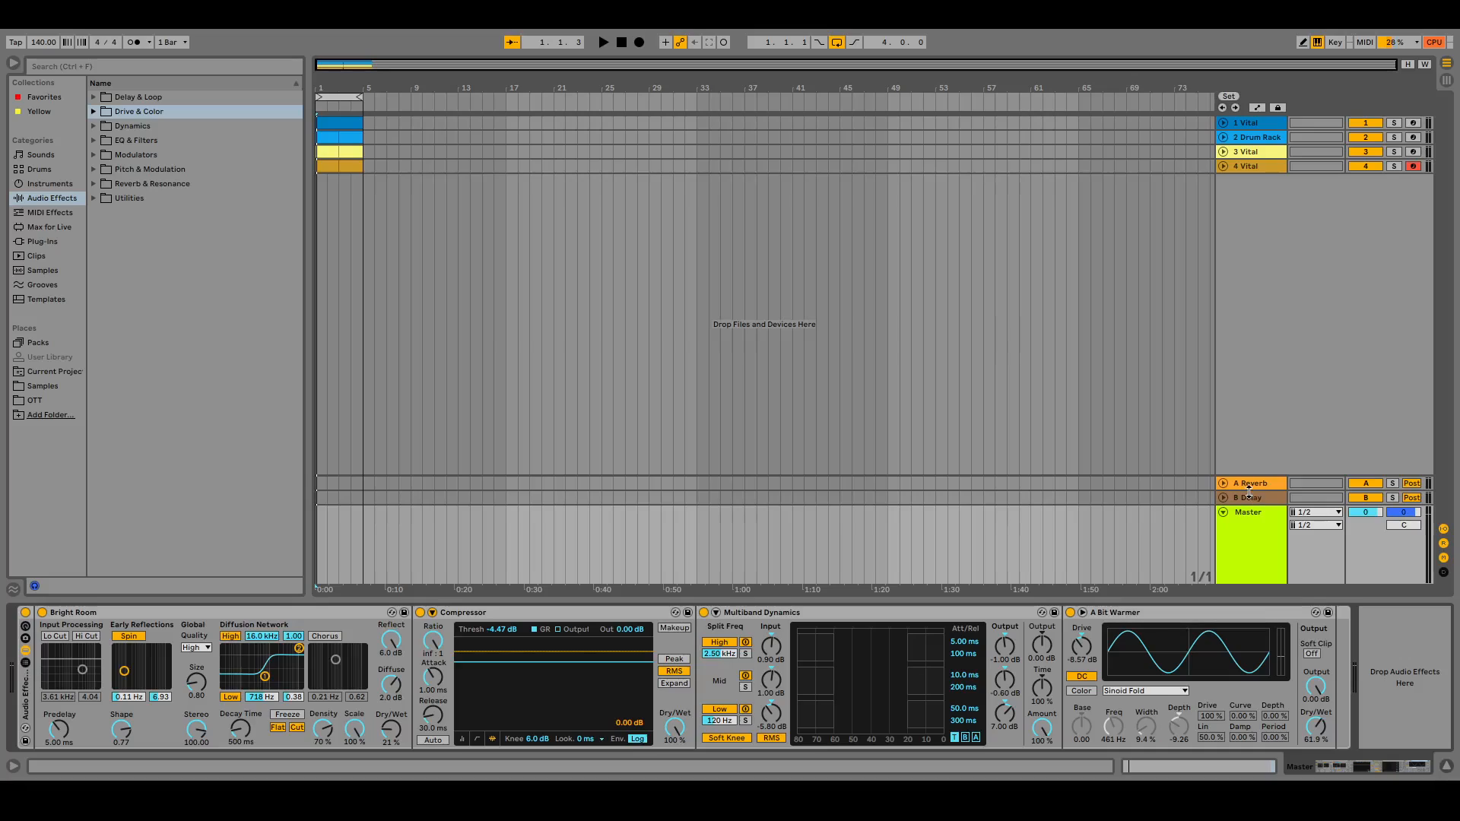
Add an EQ Eight after A Bit Warmer in the Master track's rack.
click(95, 140)
drag(120, 187, 1303, 714)
drag(1347, 768, 1444, 768)
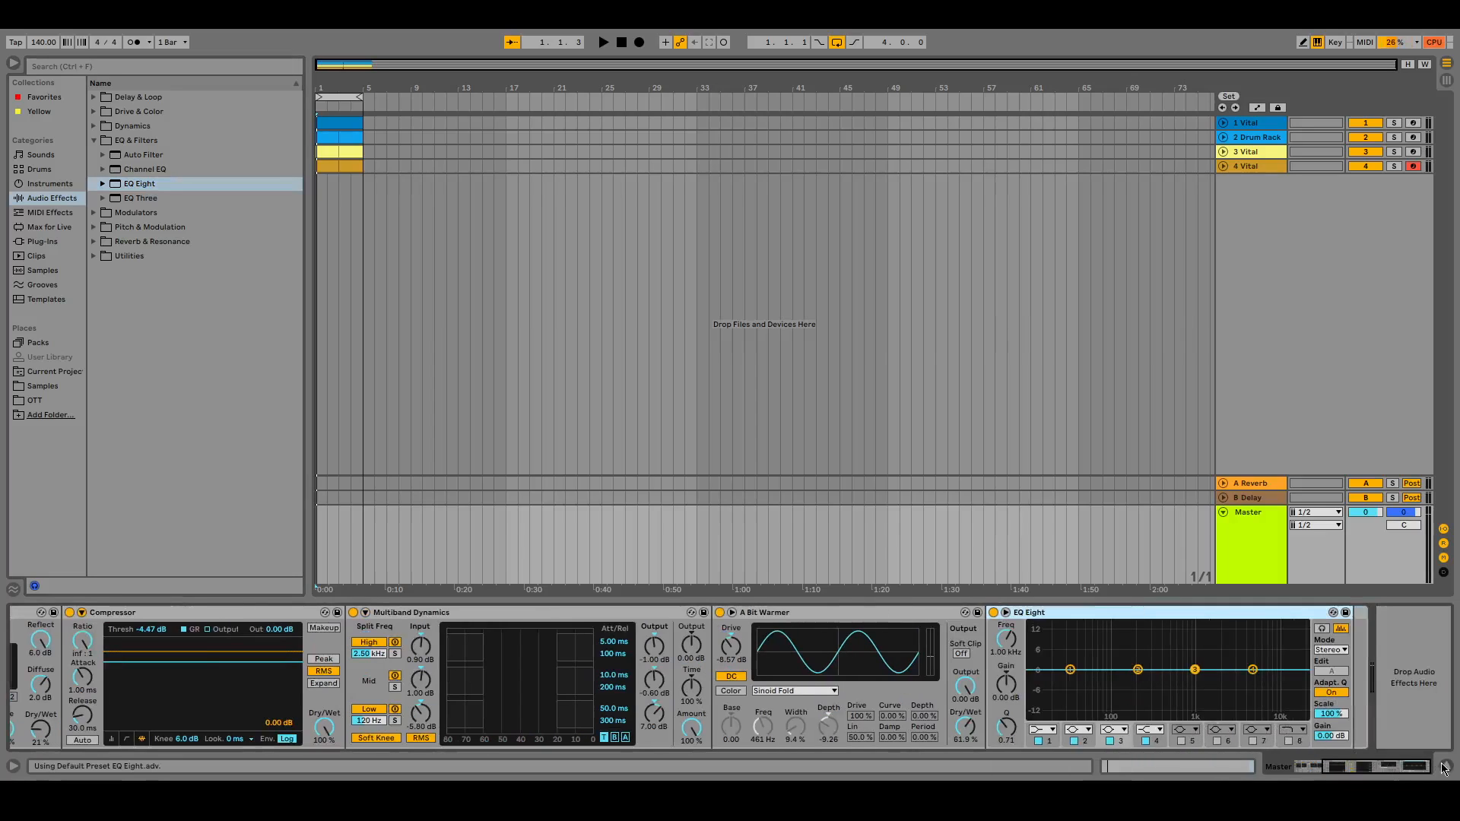
Switch EQ Eight to M/S mode, cut the Side channel's lows with band 3 at 198 Hz, -15.0 dB and Q 0.10, and audition the loop.
click(1333, 653)
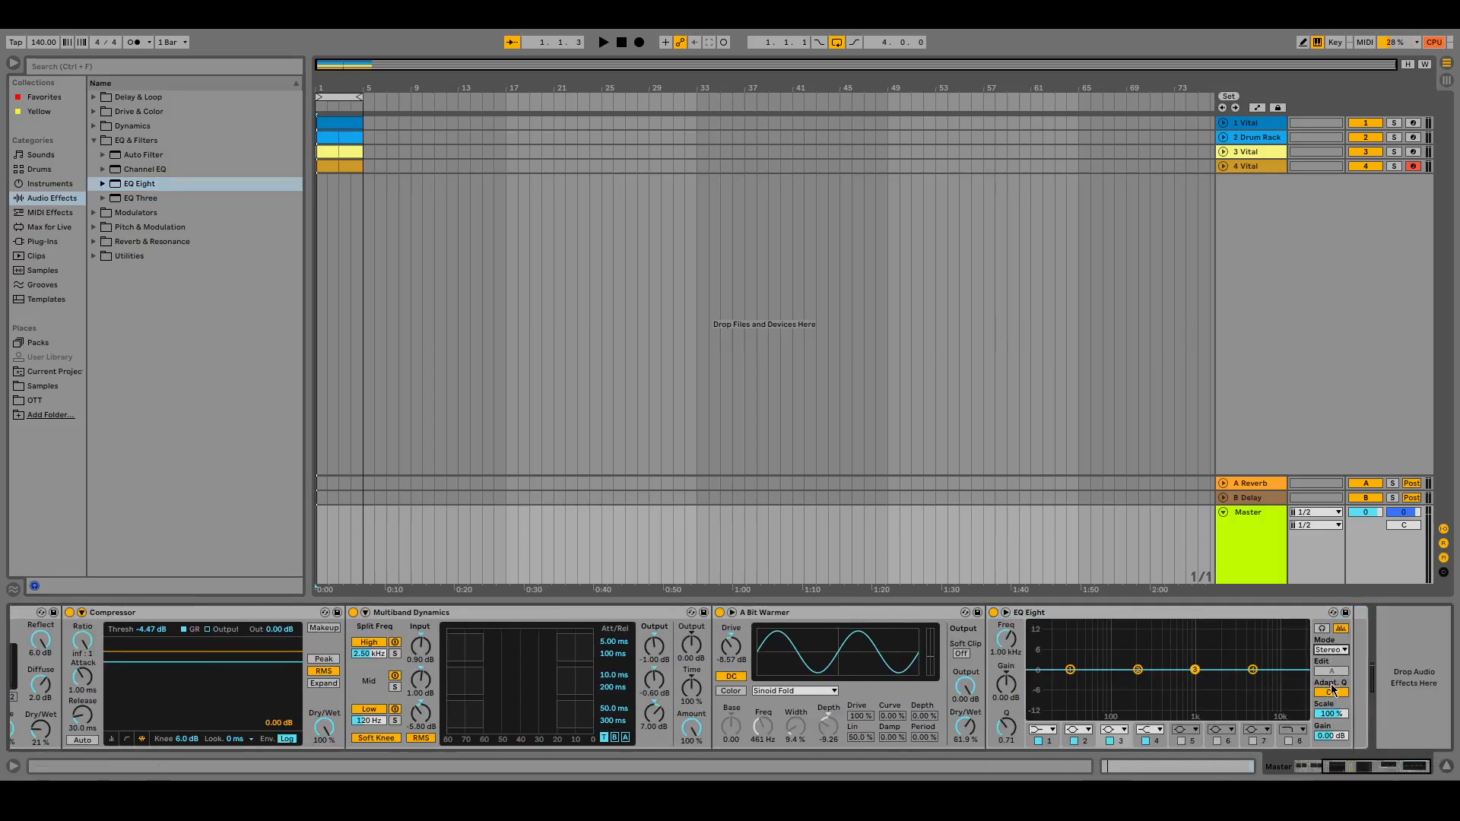
click(1330, 673)
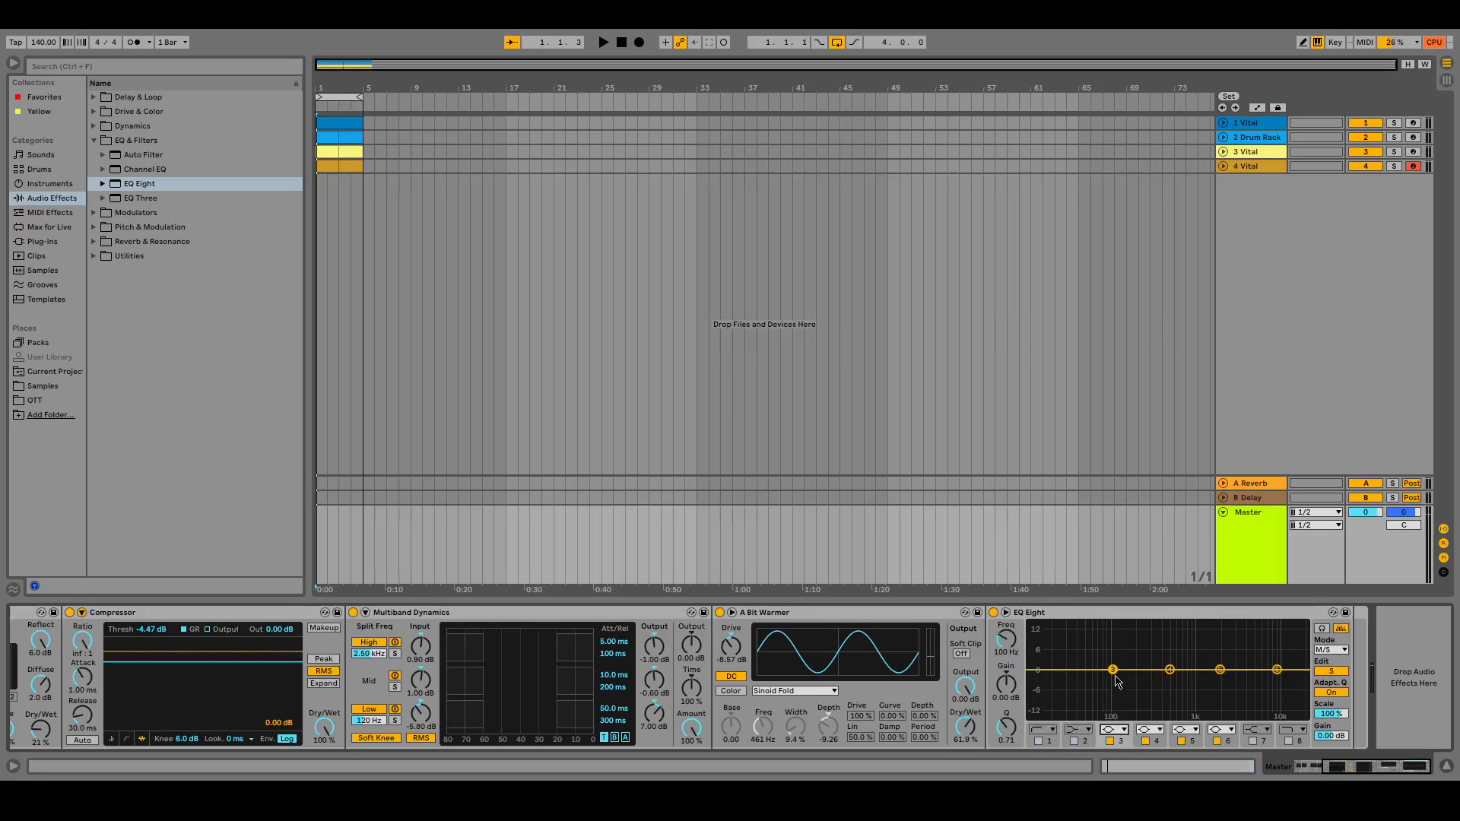
drag(1116, 676, 1138, 715)
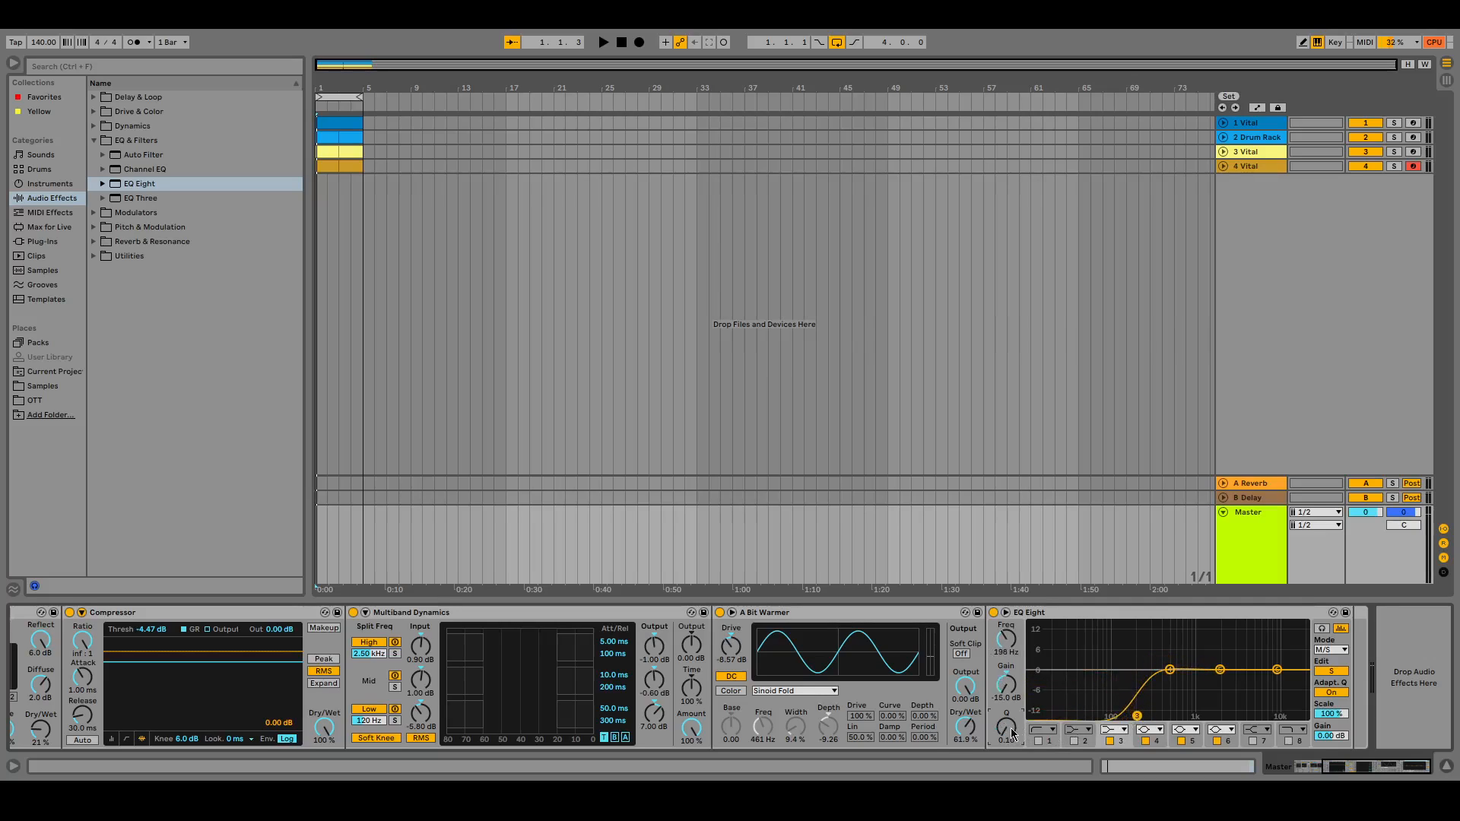
key(space)
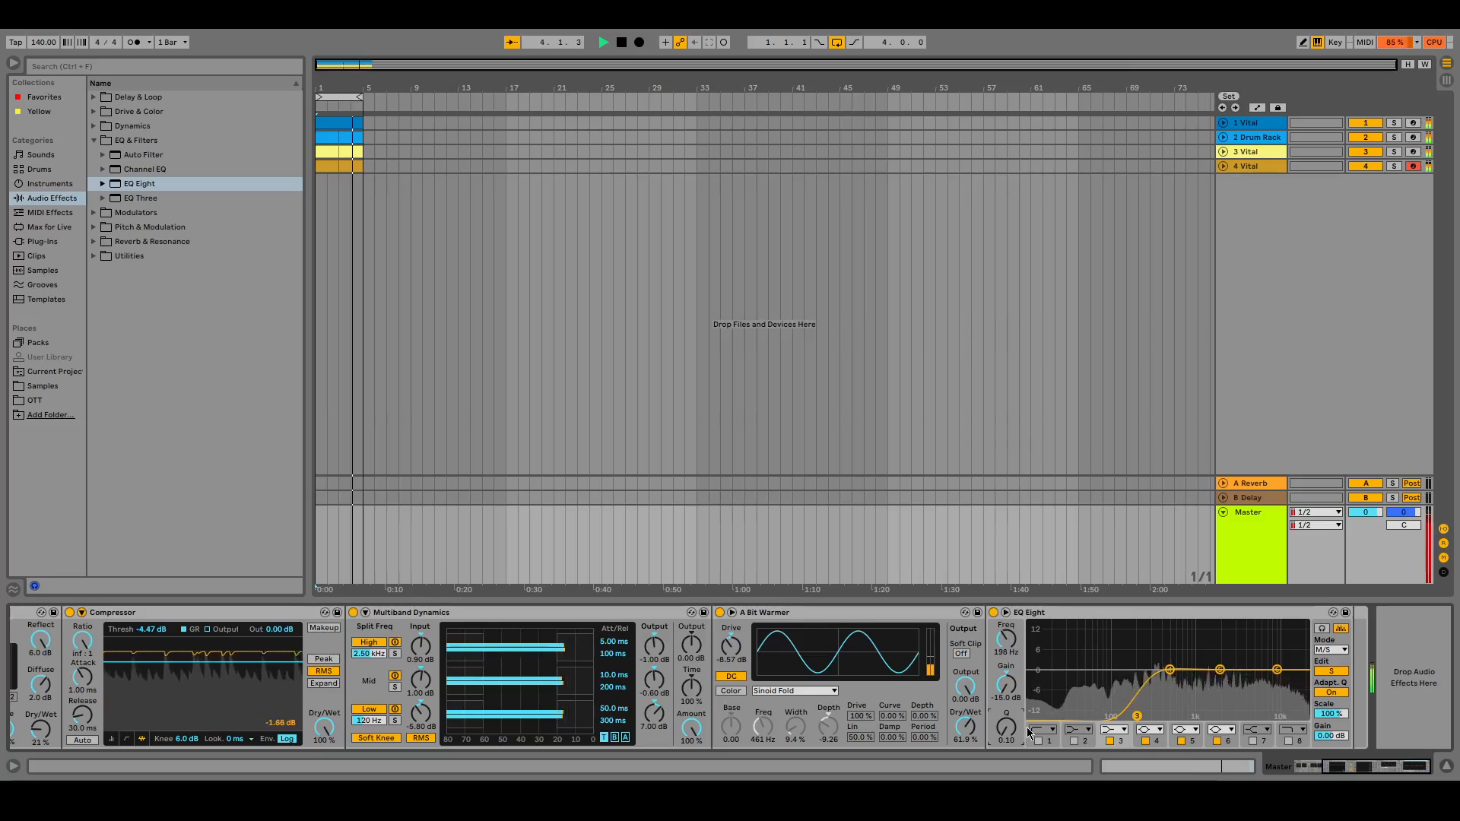
key(space)
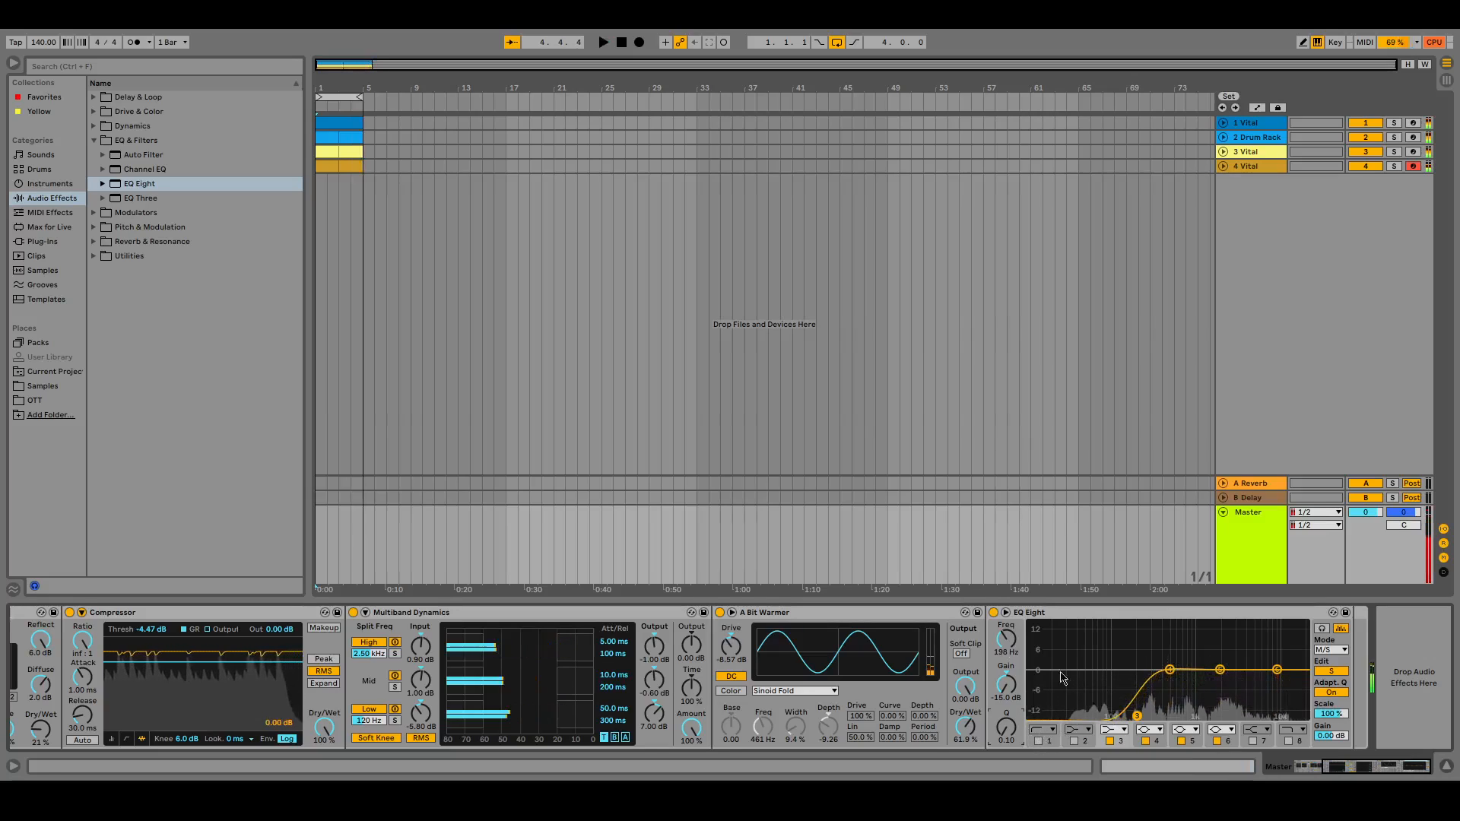
Add a Spectrum analyzer after the rack on the Master track and expand its display.
click(95, 140)
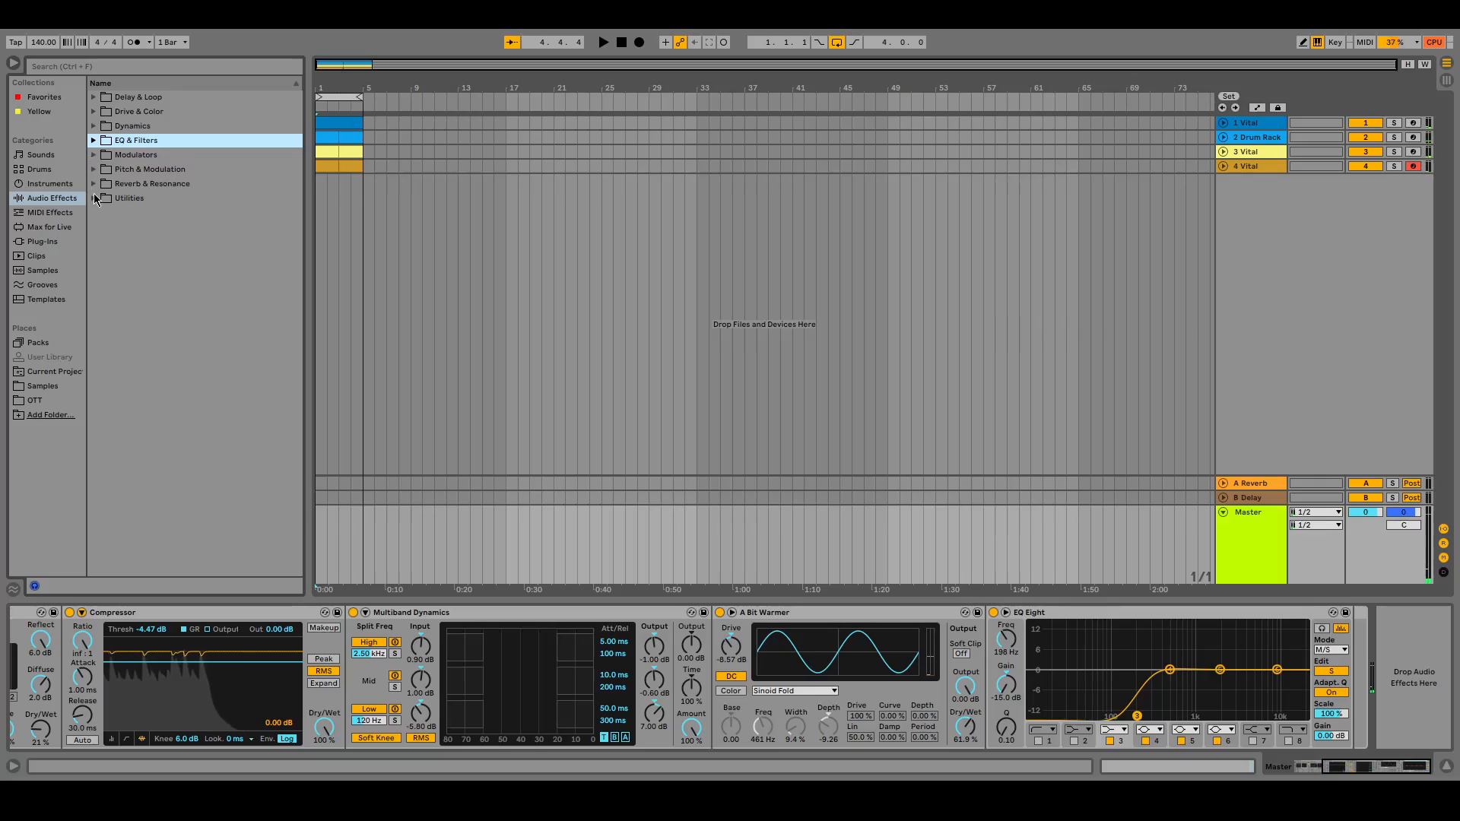
click(94, 198)
click(111, 242)
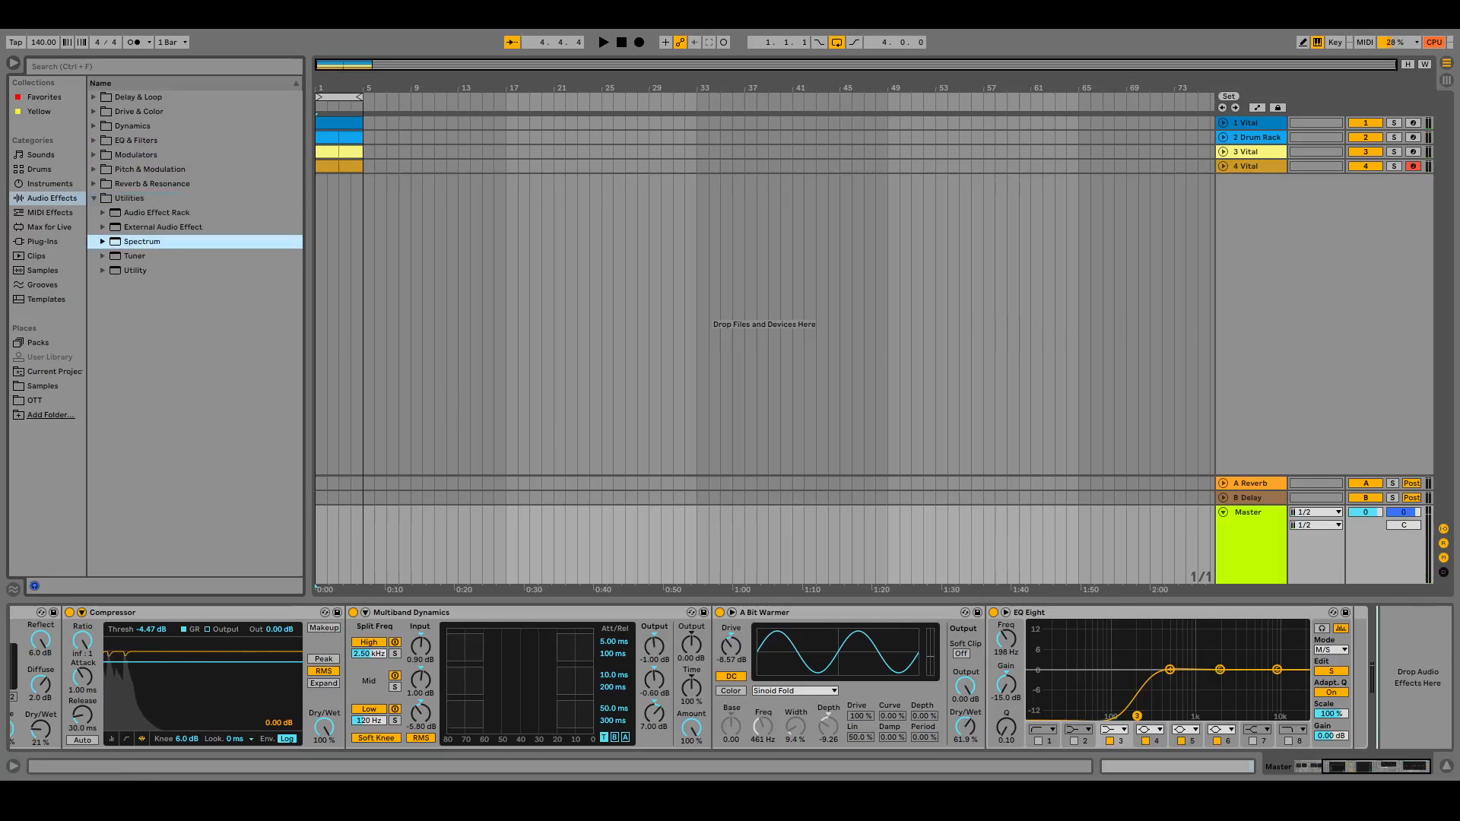
drag(1400, 698, 1399, 698)
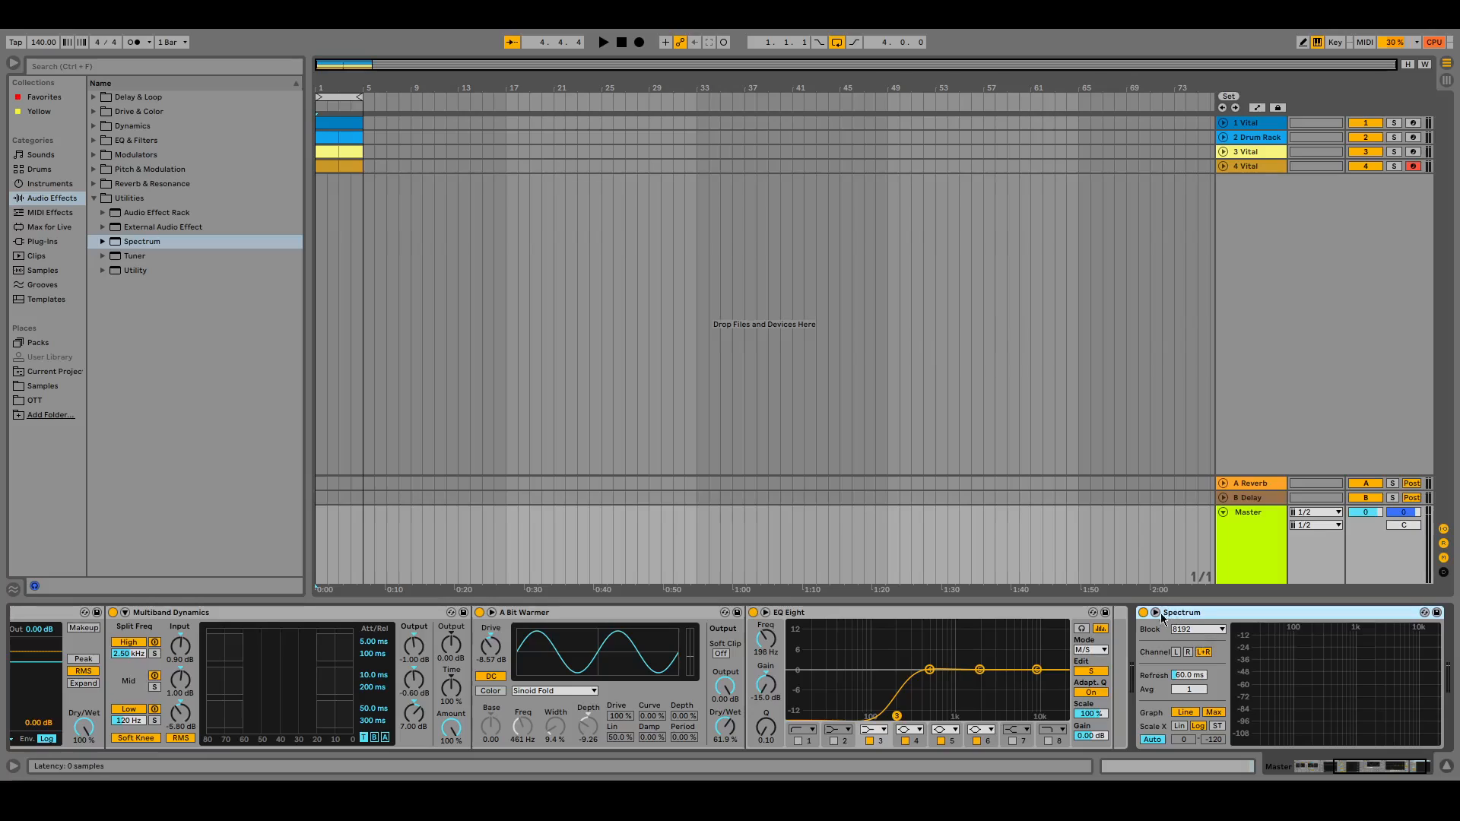
click(1163, 612)
Add a second EQ Eight after the first one in the rack.
click(94, 198)
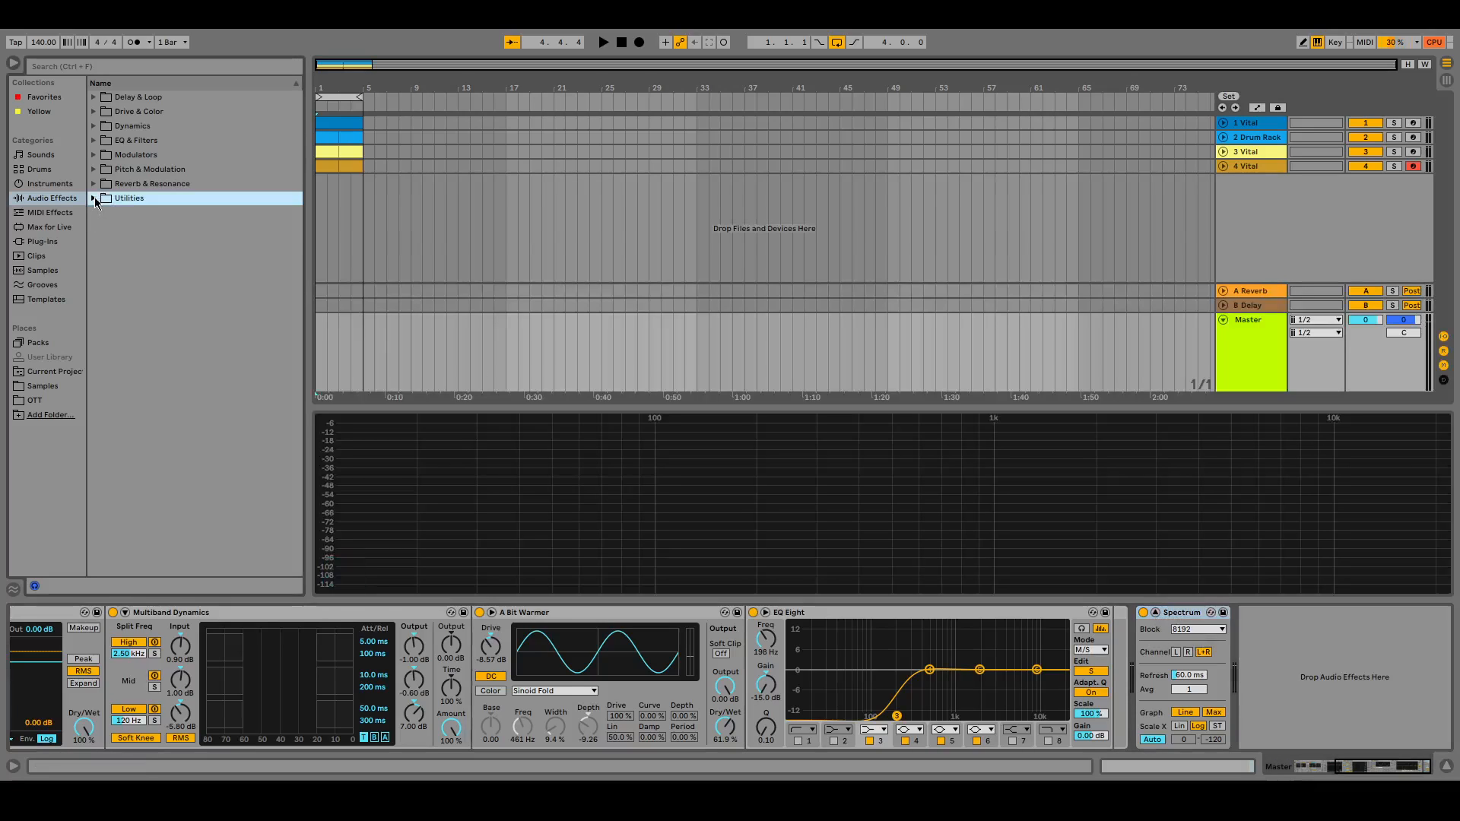
click(94, 140)
drag(142, 184, 815, 628)
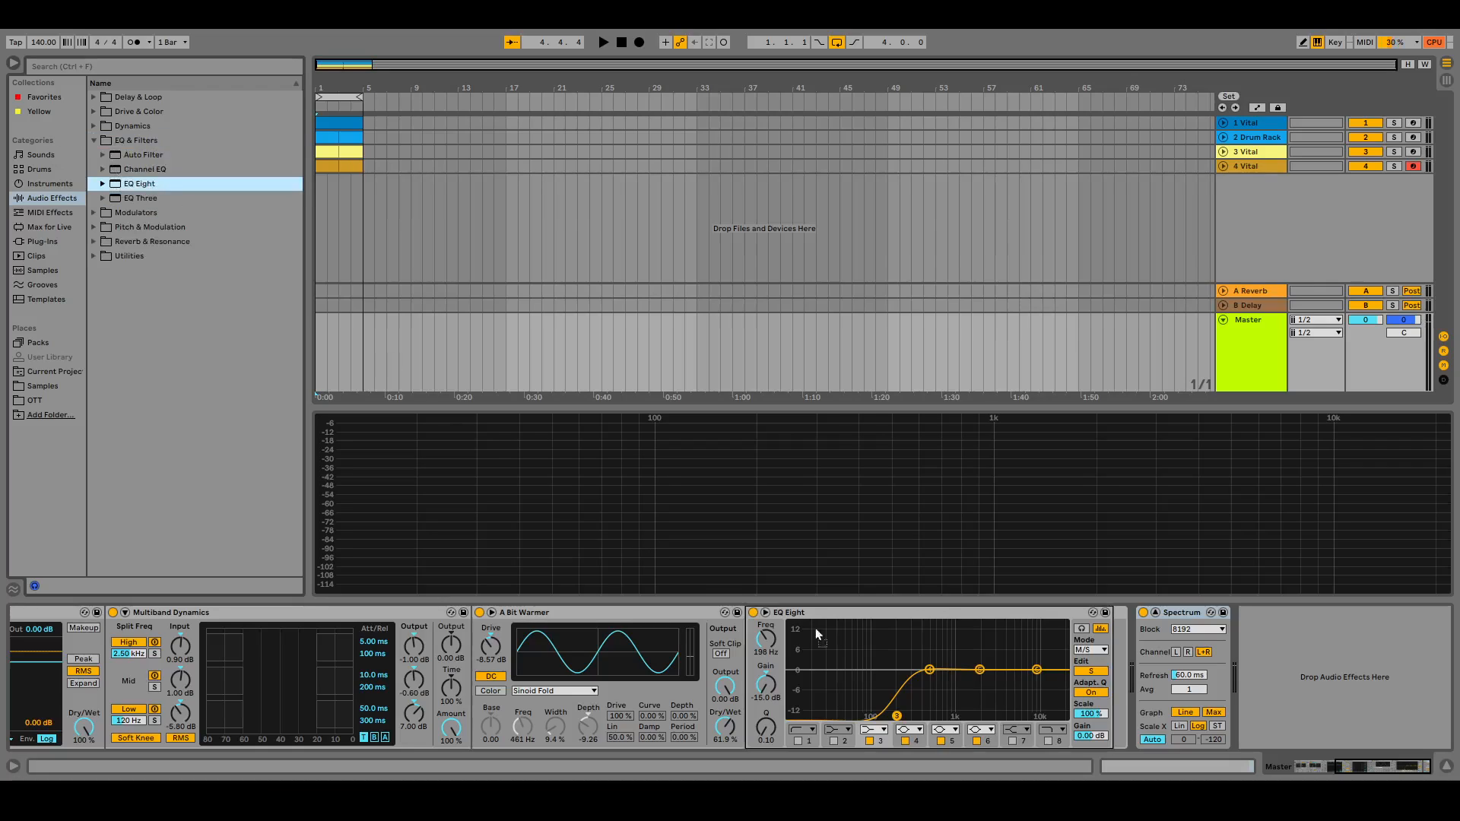
drag(1110, 674, 1111, 672)
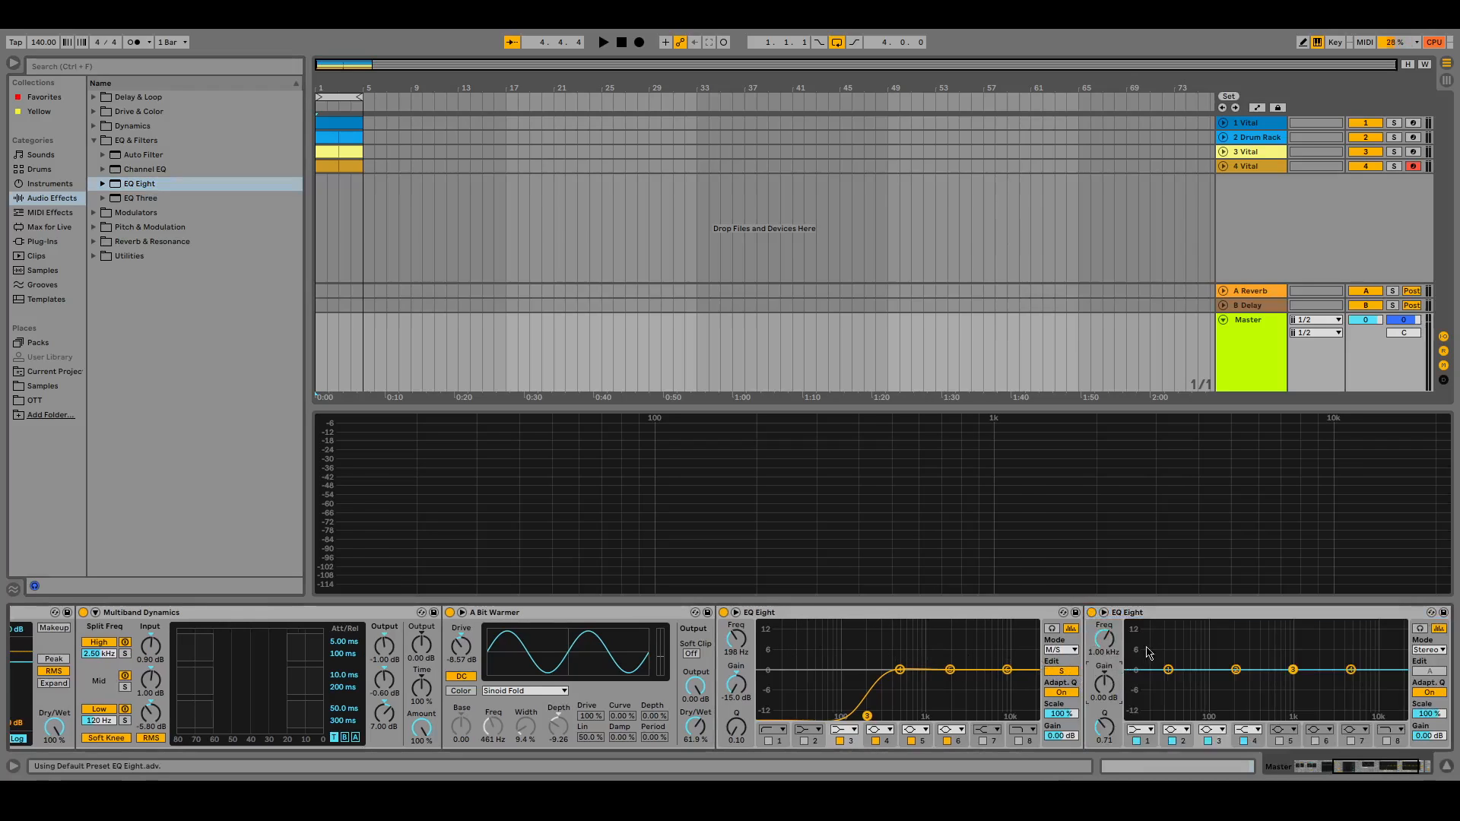
While the loop plays, boost the second EQ Eight's four bands, with band 1 at 109 Hz, 4.83 dB and band 2 at 303 Hz, 2.60 dB.
key(space)
drag(1167, 669, 1213, 655)
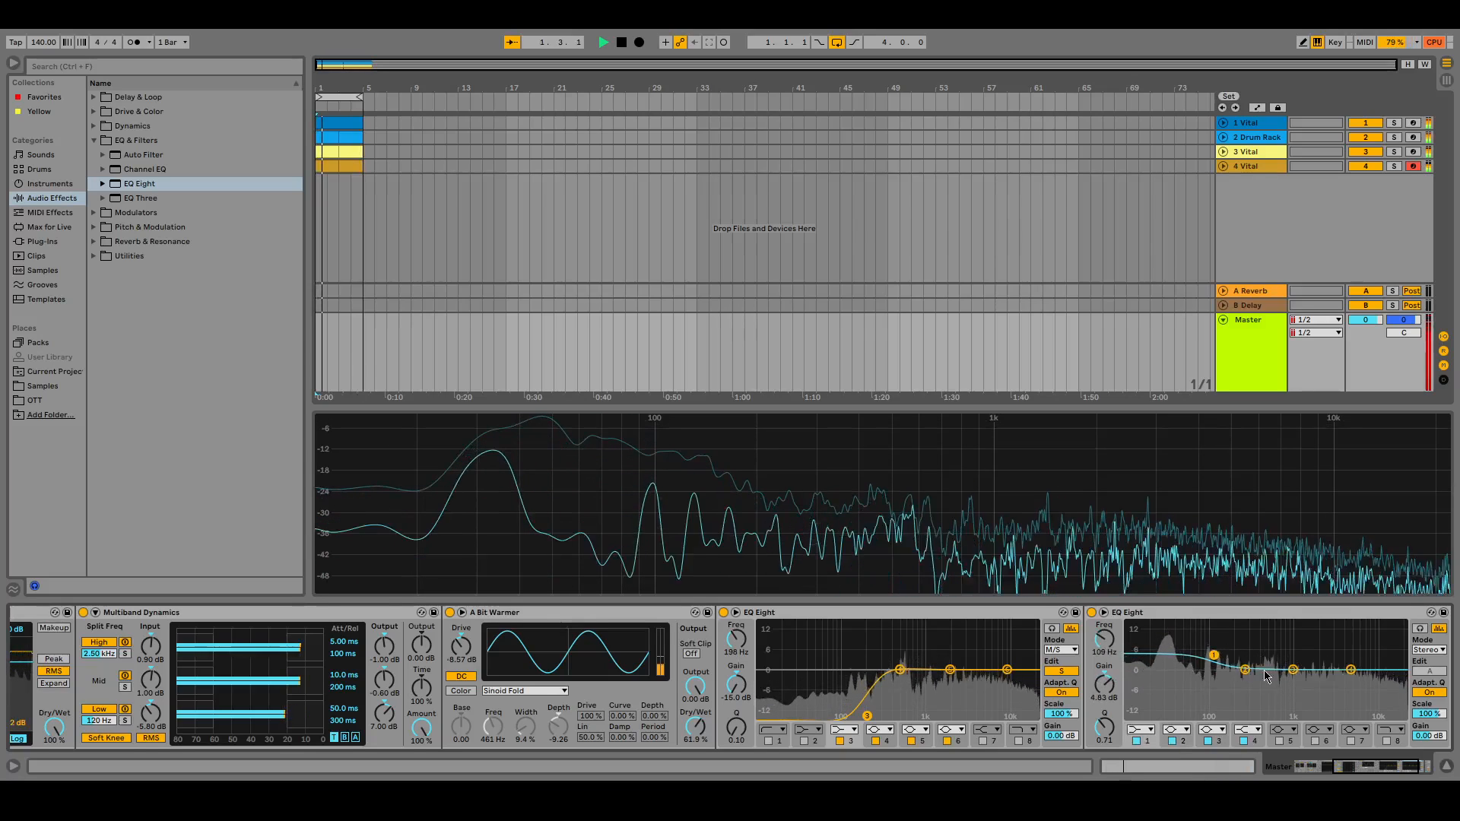
drag(1350, 668, 1243, 674)
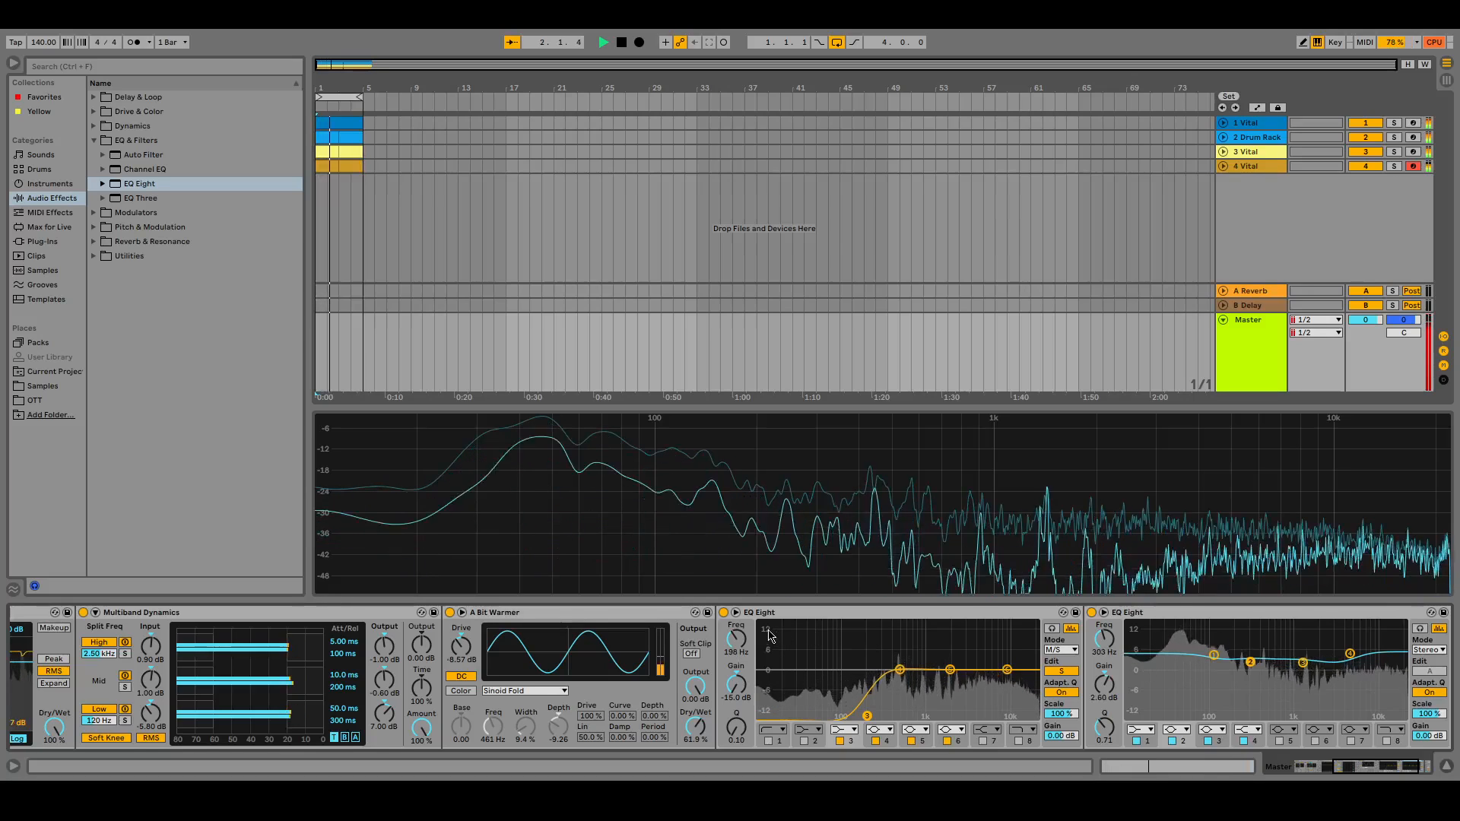
click(1418, 764)
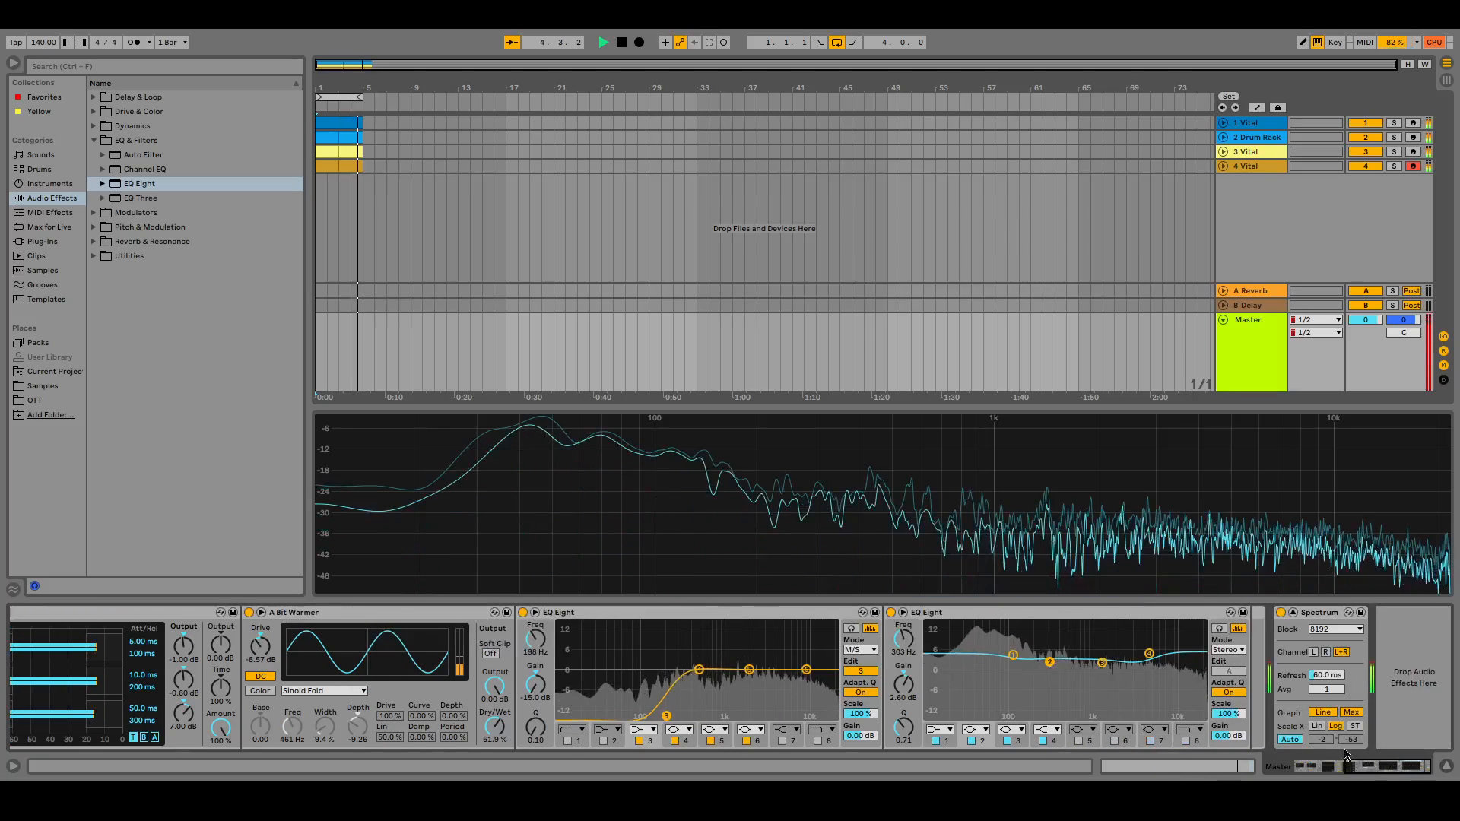
key(space)
Search the audio effects for "limiter", add the Limiter after the second EQ Eight in the rack and audition the loop.
click(93, 140)
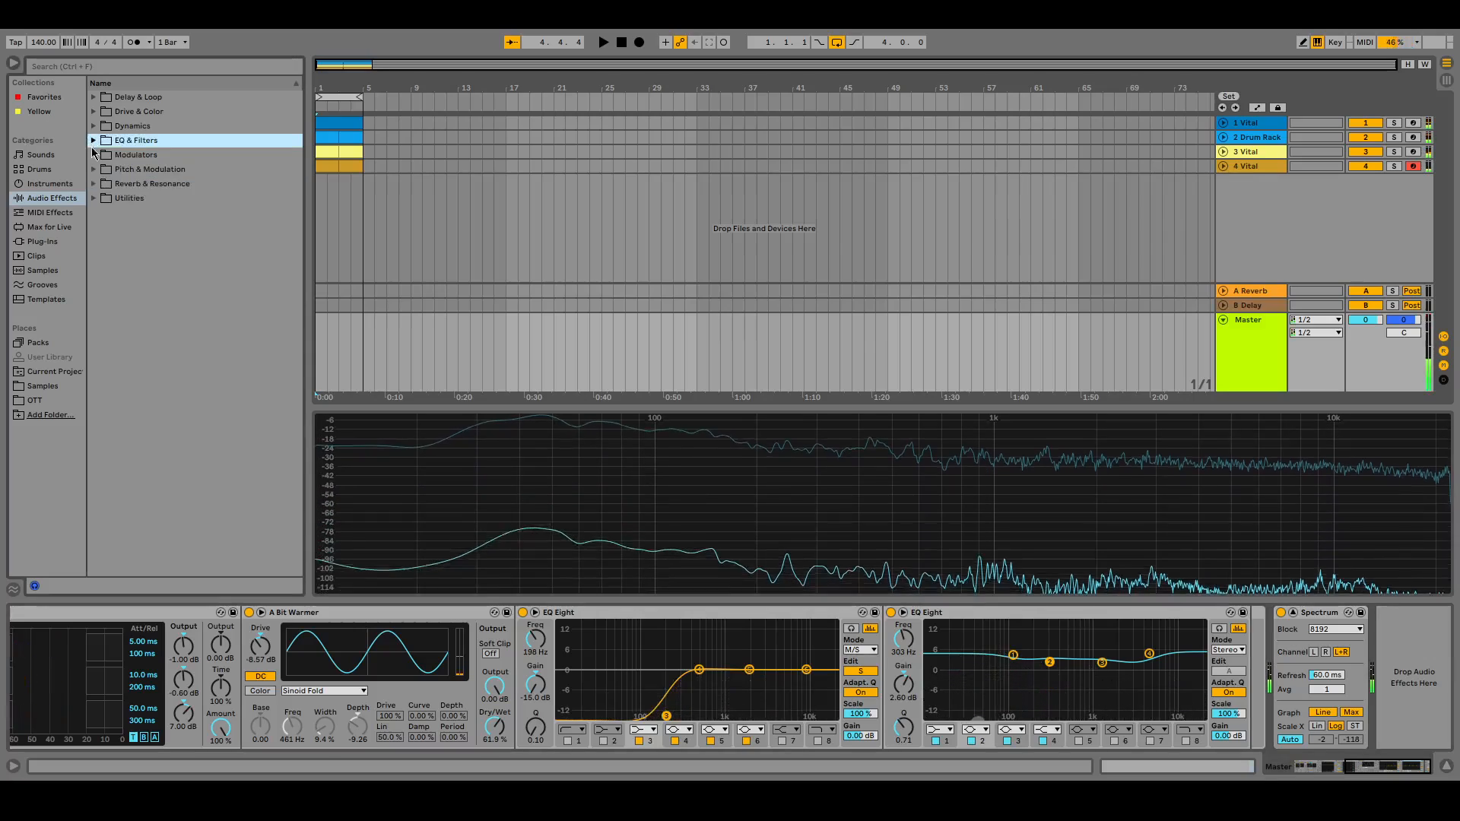
click(95, 197)
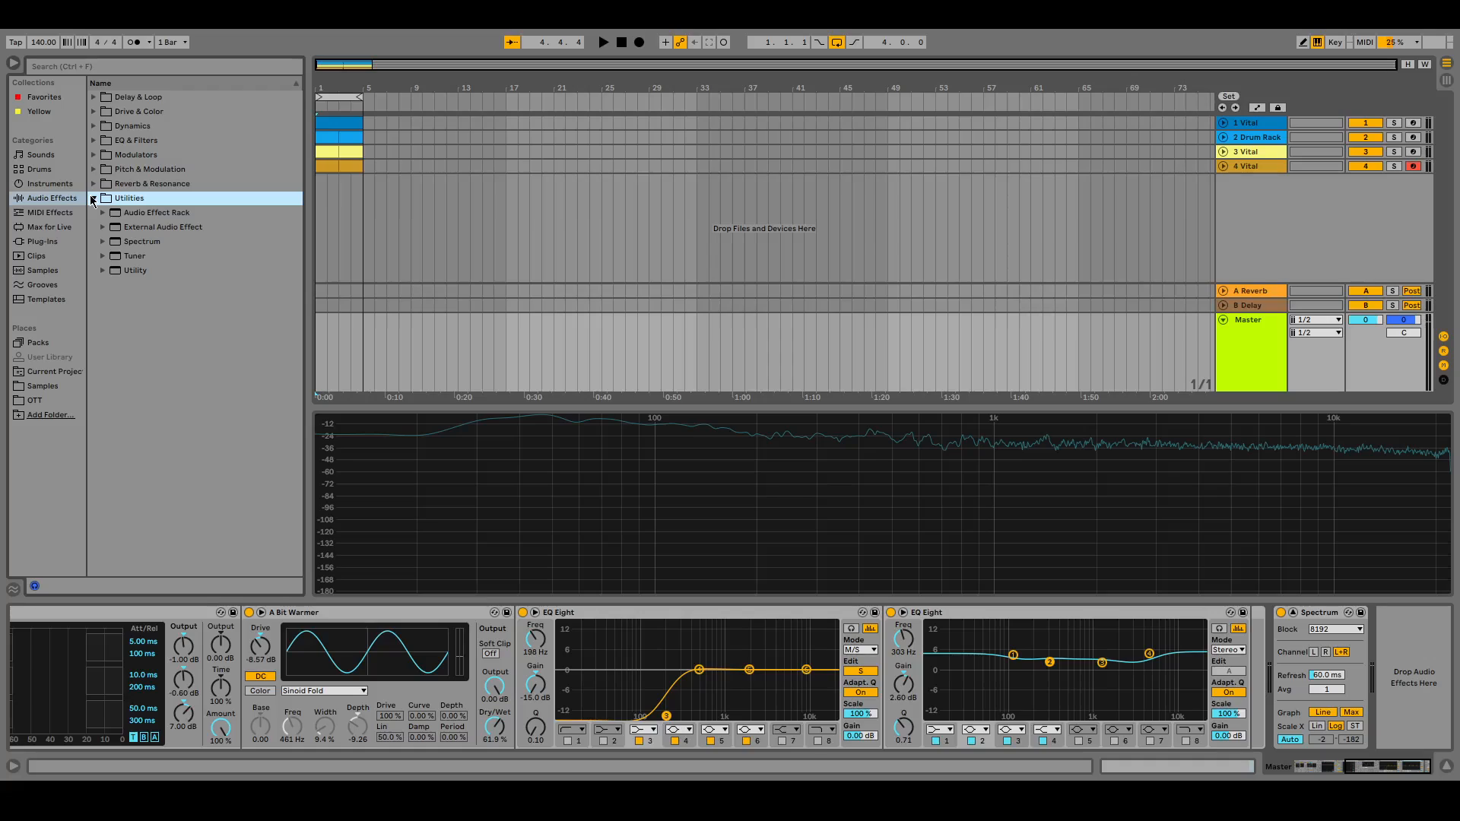
click(133, 67)
text(limiter)
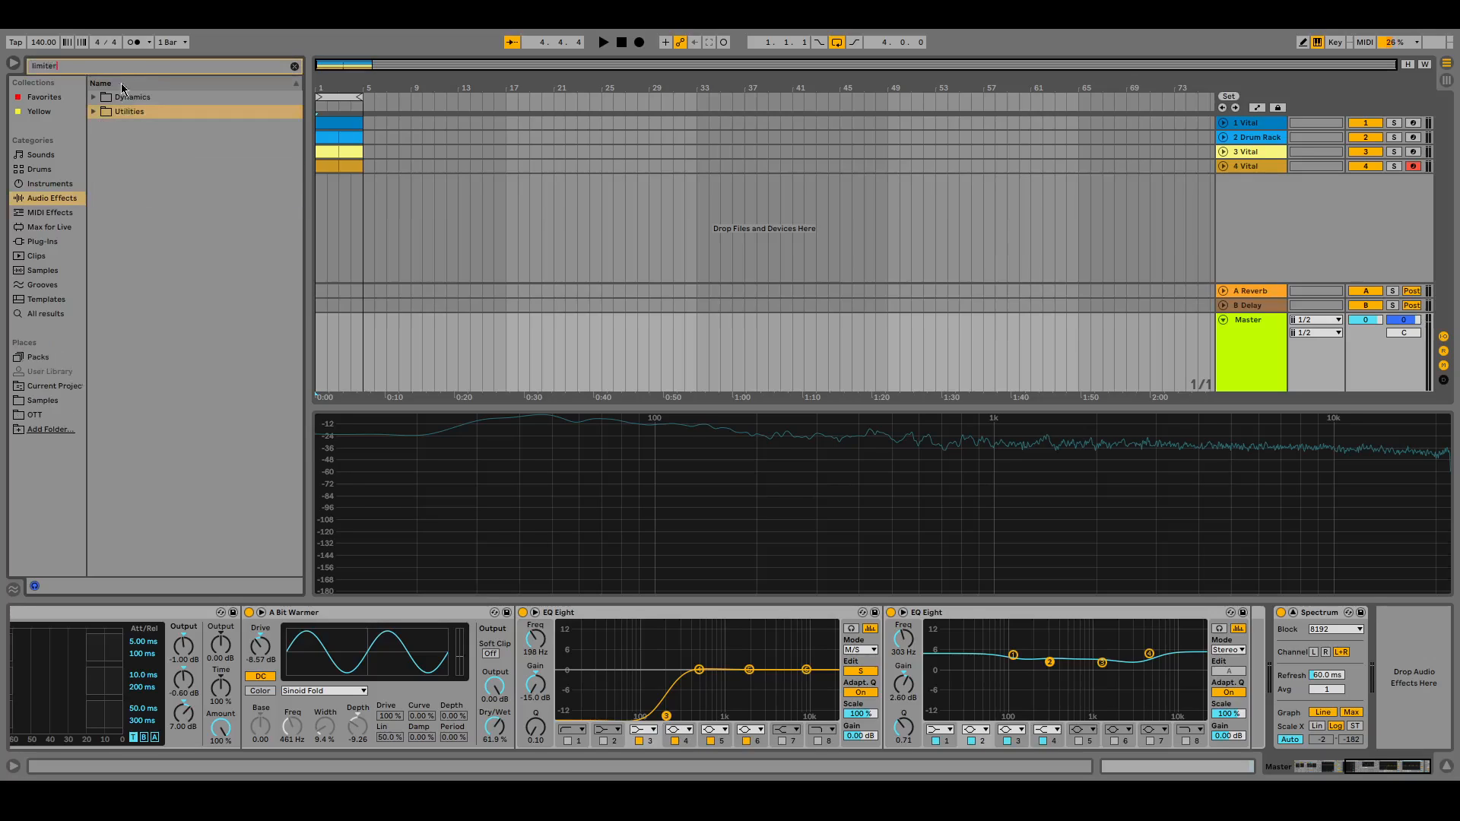
click(93, 111)
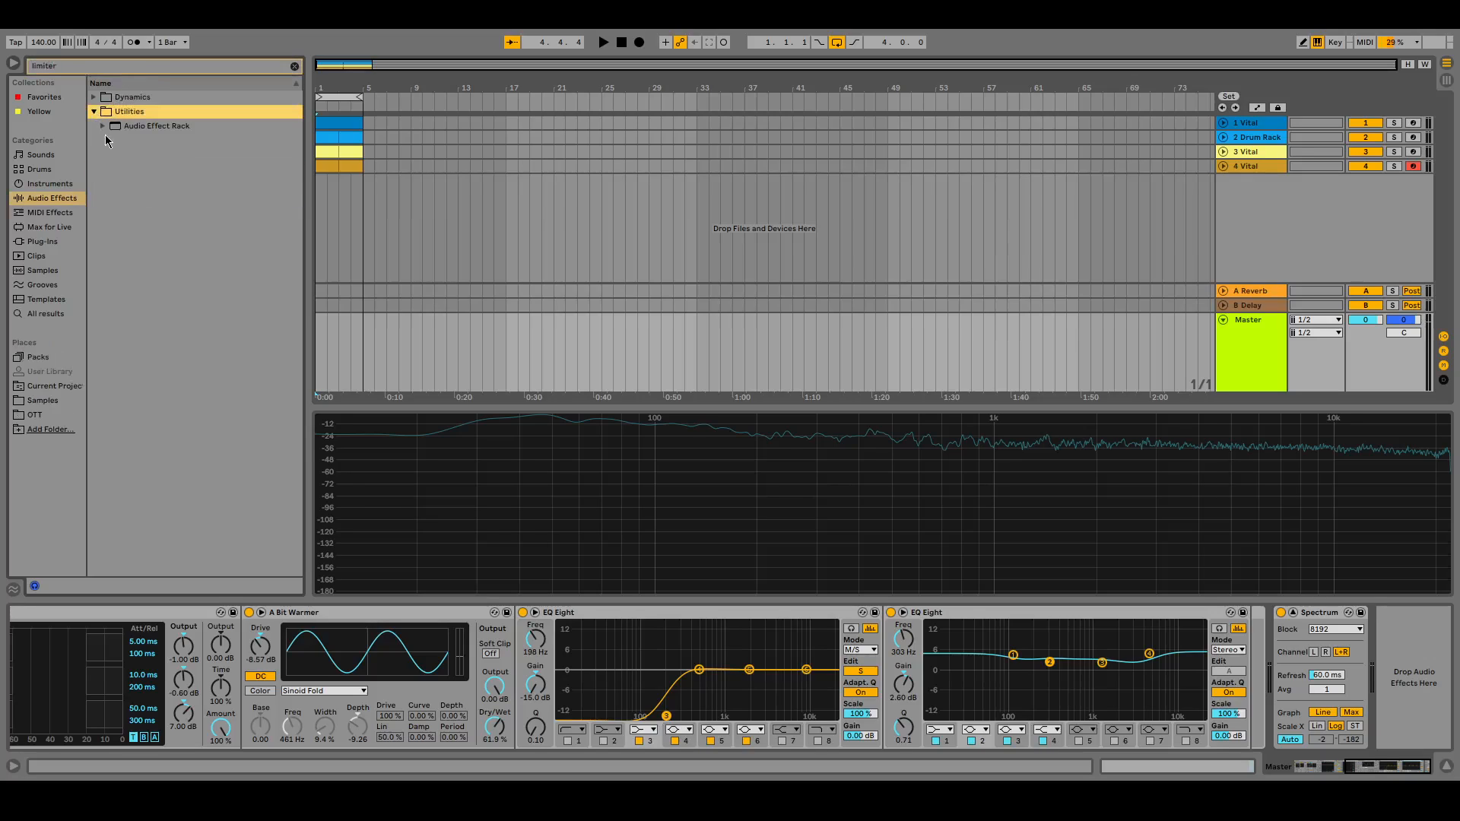
click(102, 127)
click(111, 141)
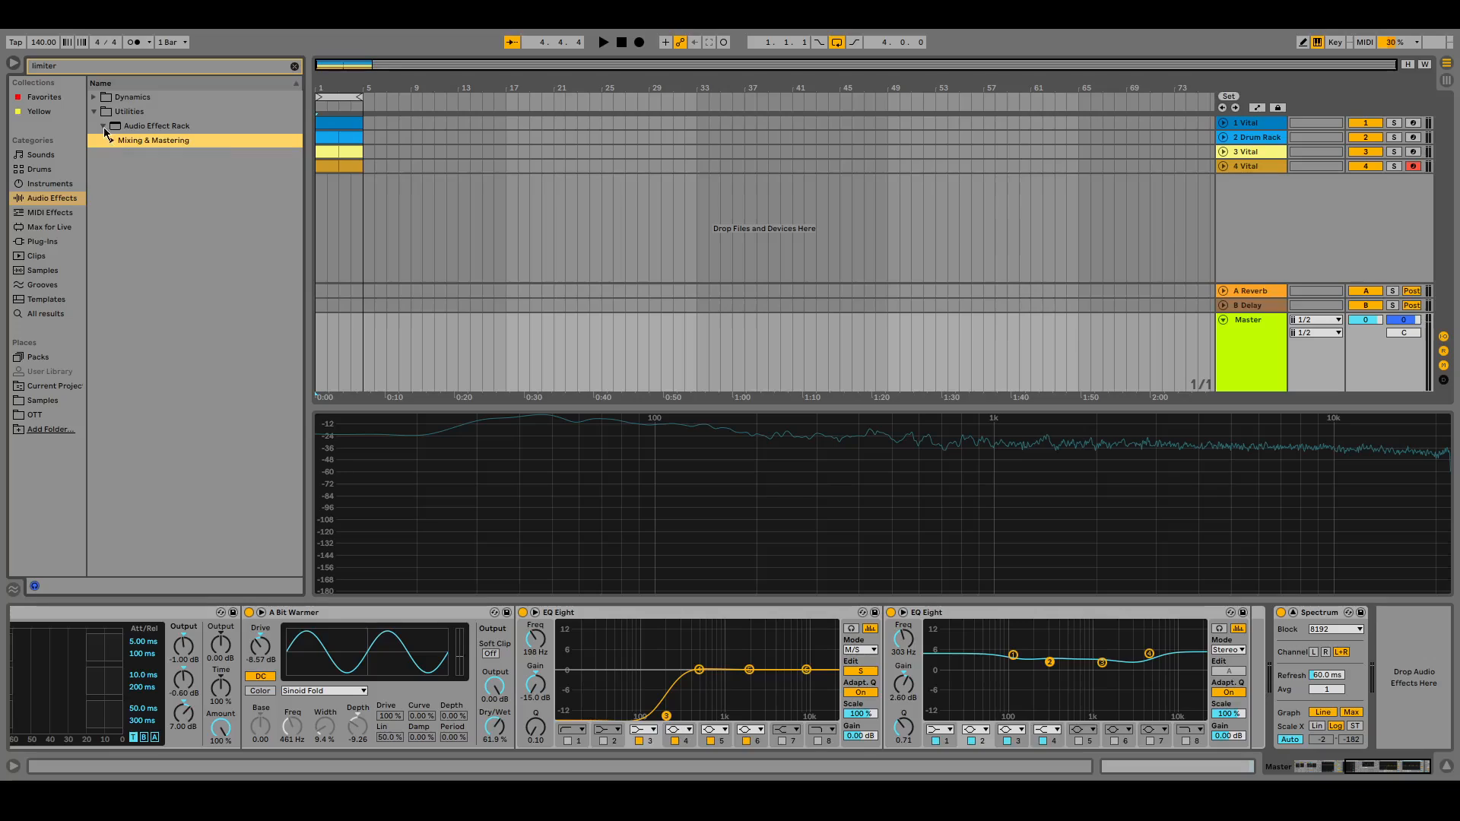
click(93, 111)
click(93, 97)
drag(102, 127, 1255, 682)
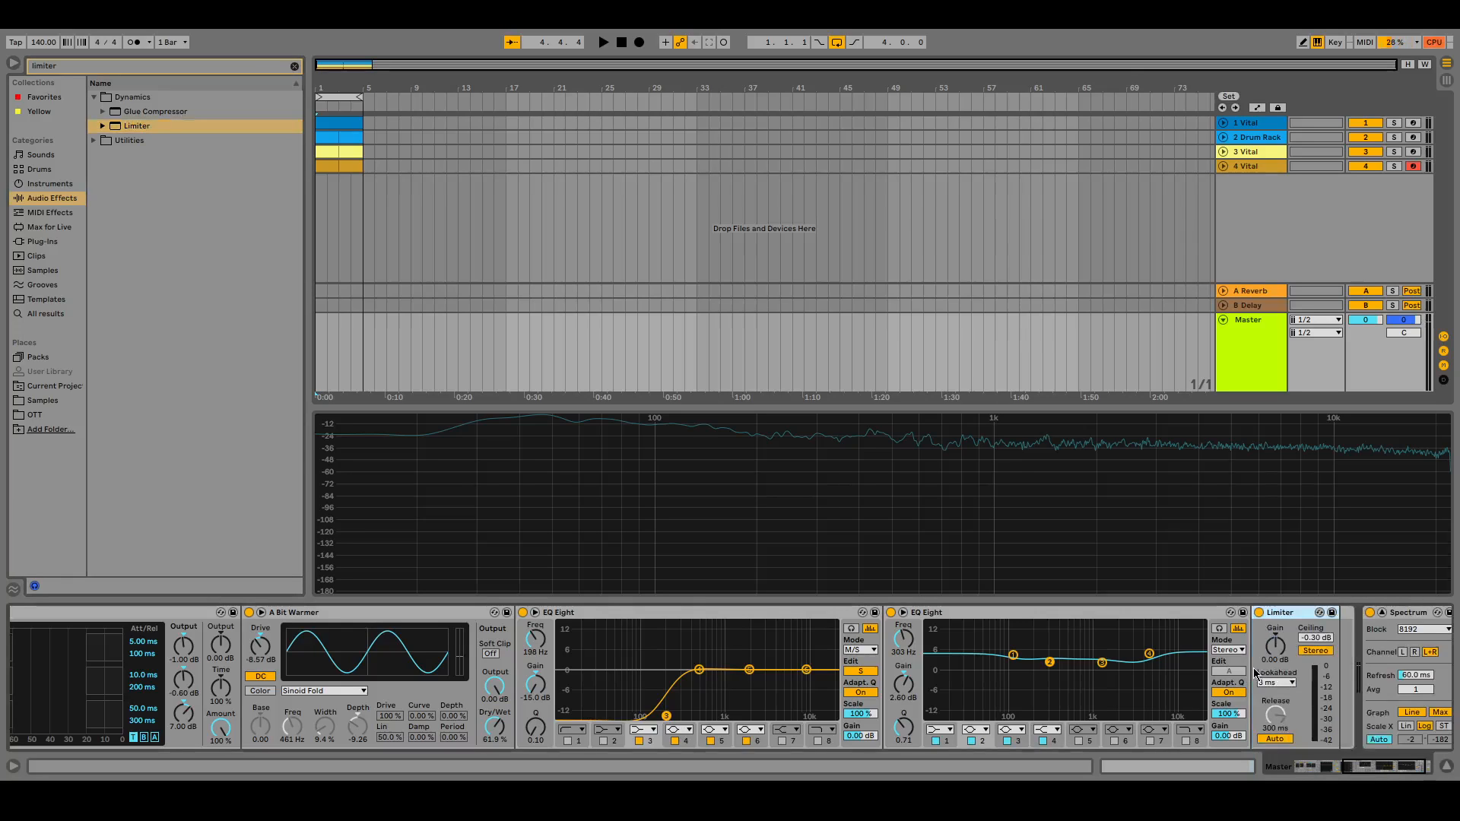
key(space)
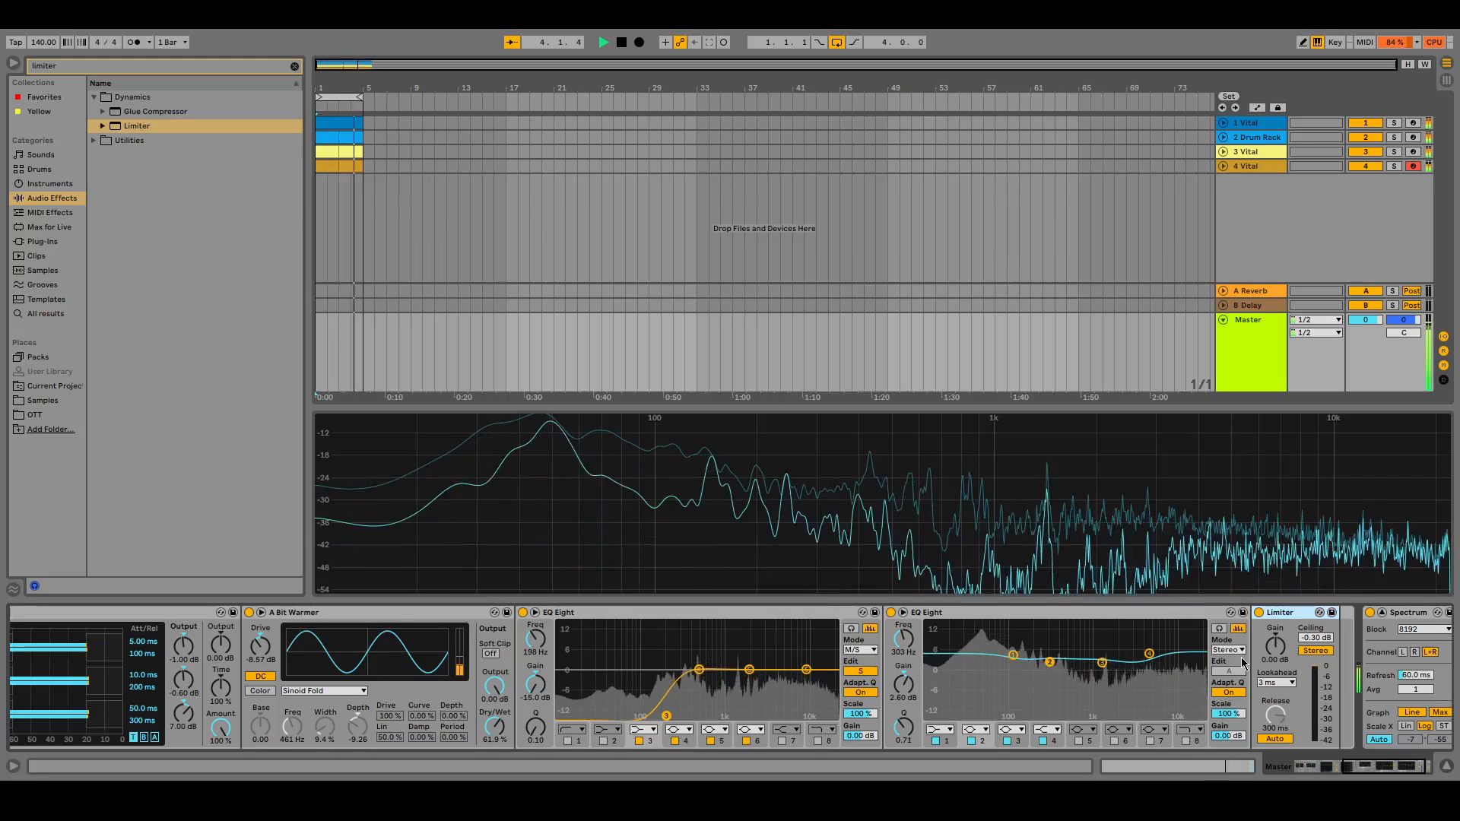
key(space)
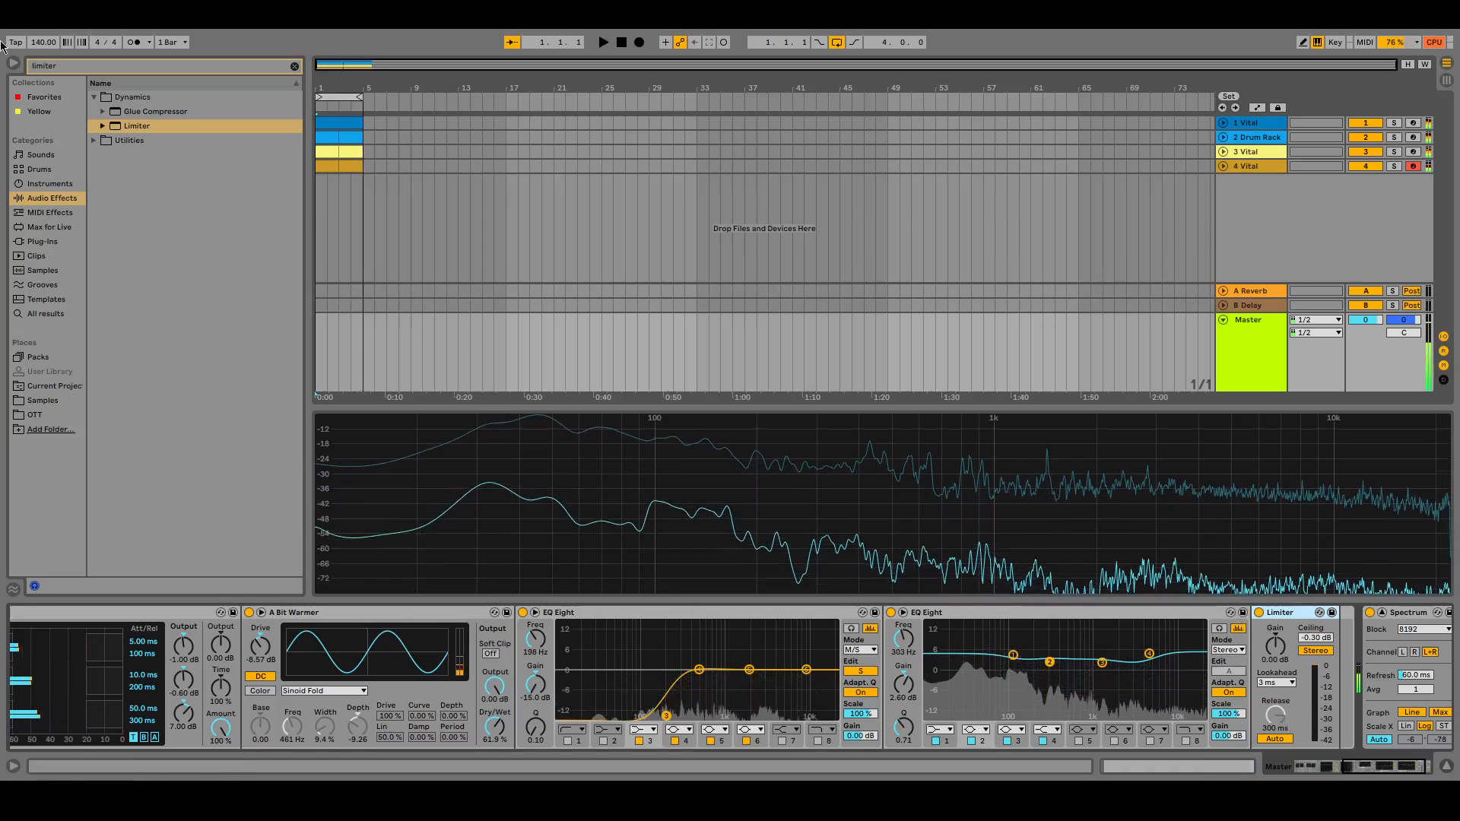
Clear the browser search, add a Compressor from Dynamics between the second EQ Eight and the Limiter, and switch it to its collapsed view.
click(294, 66)
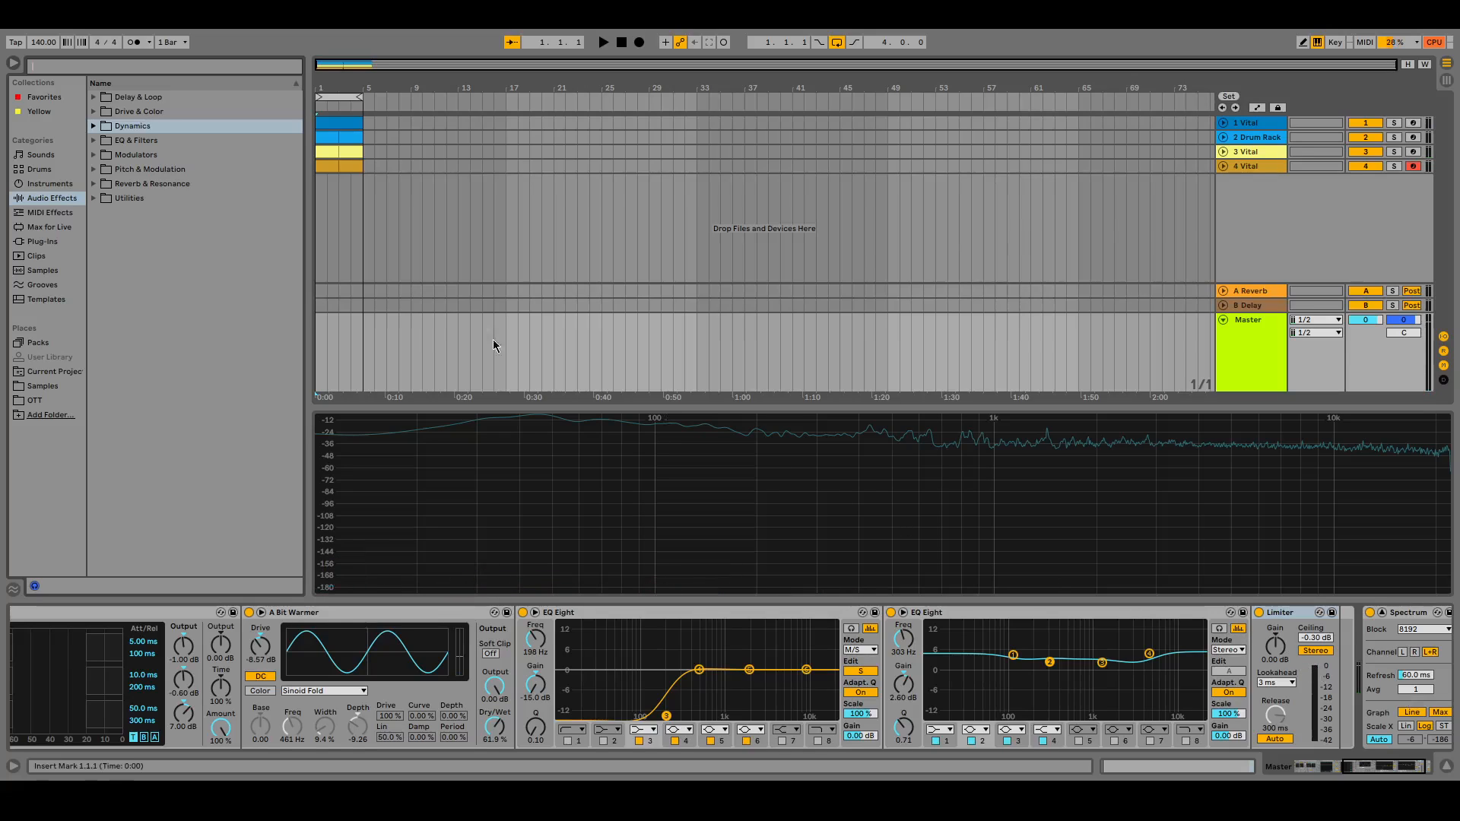
click(94, 126)
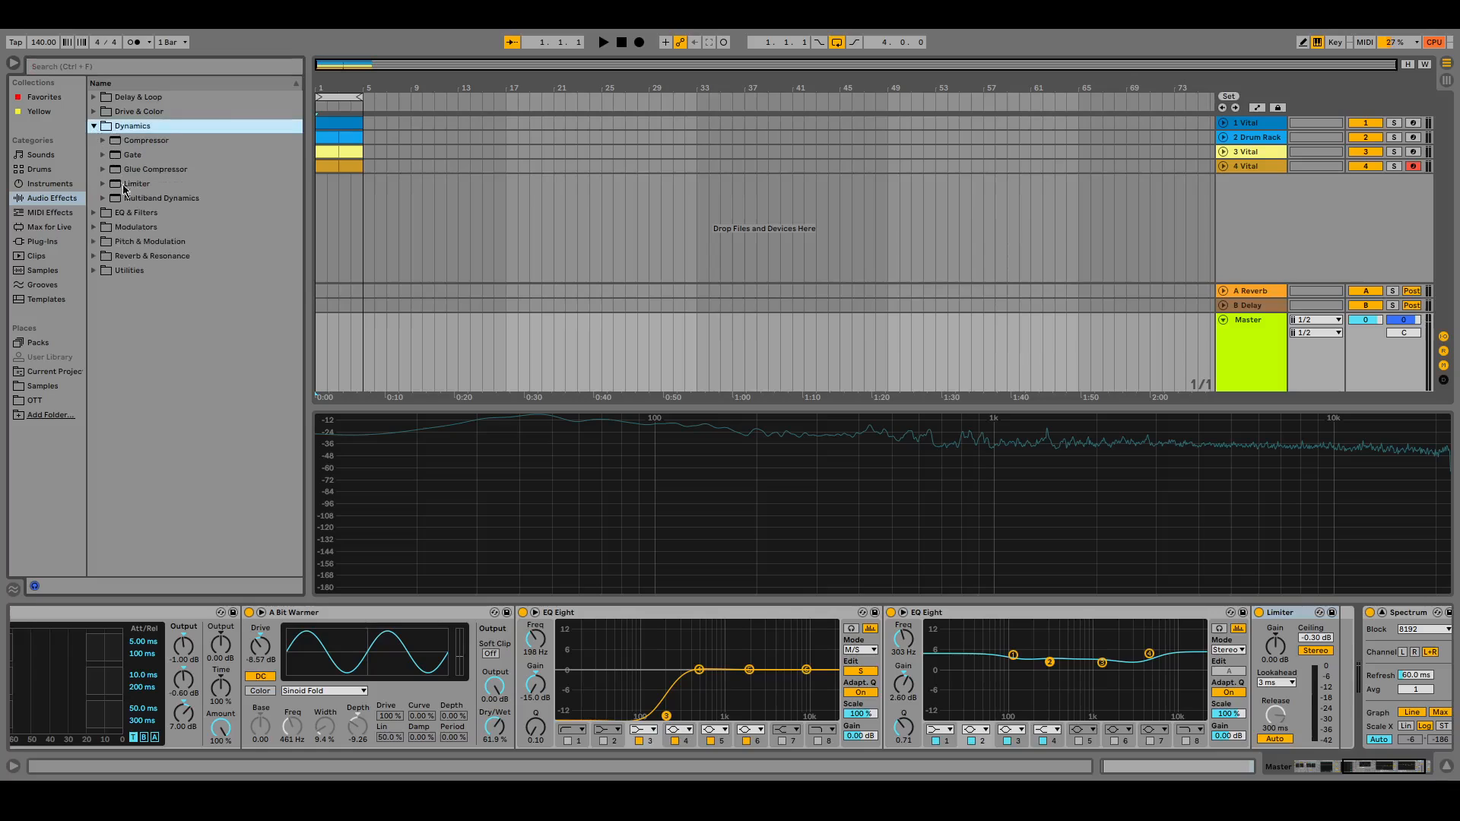
click(138, 142)
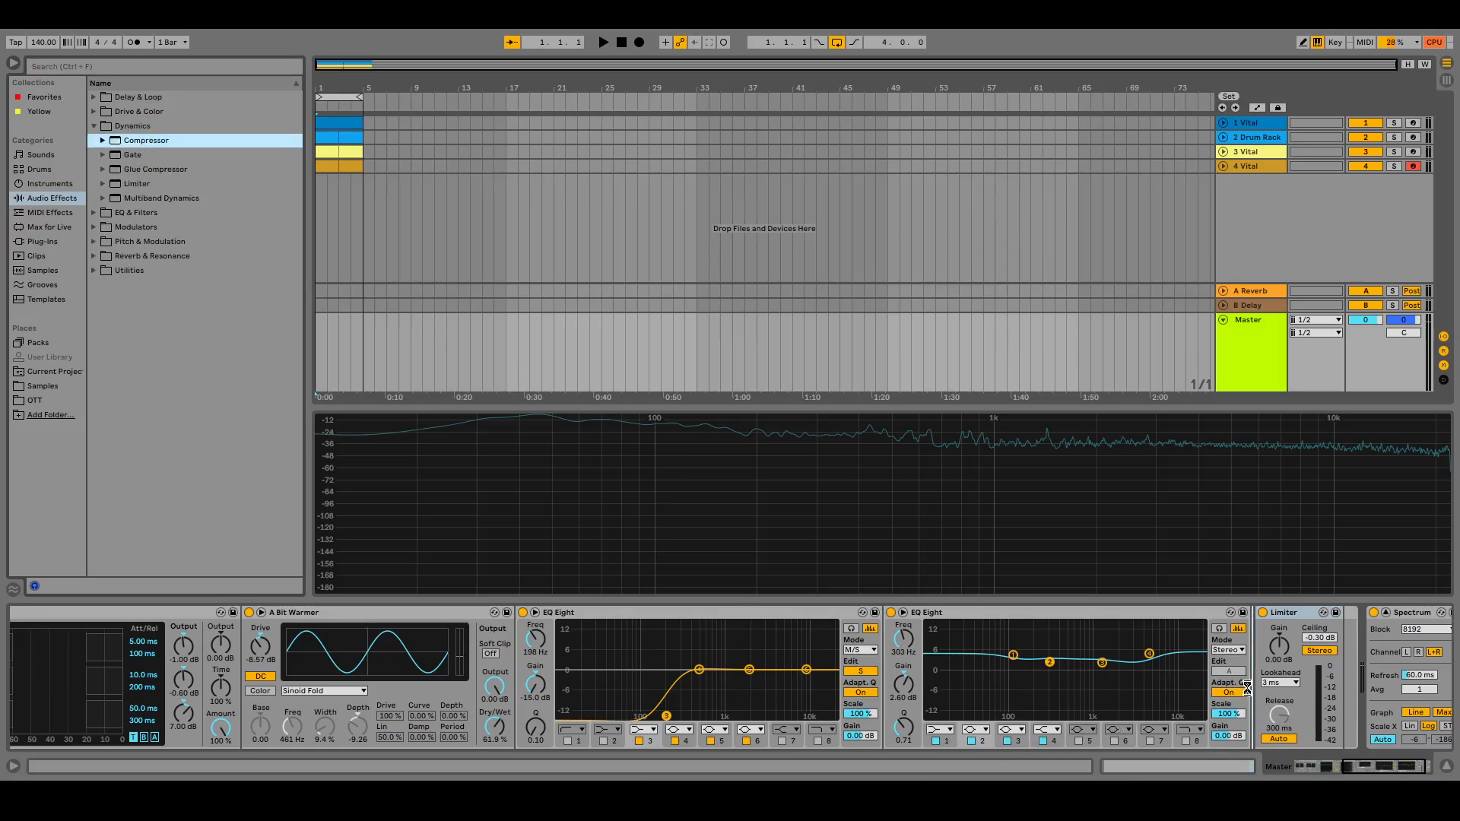
drag(1247, 688, 1234, 707)
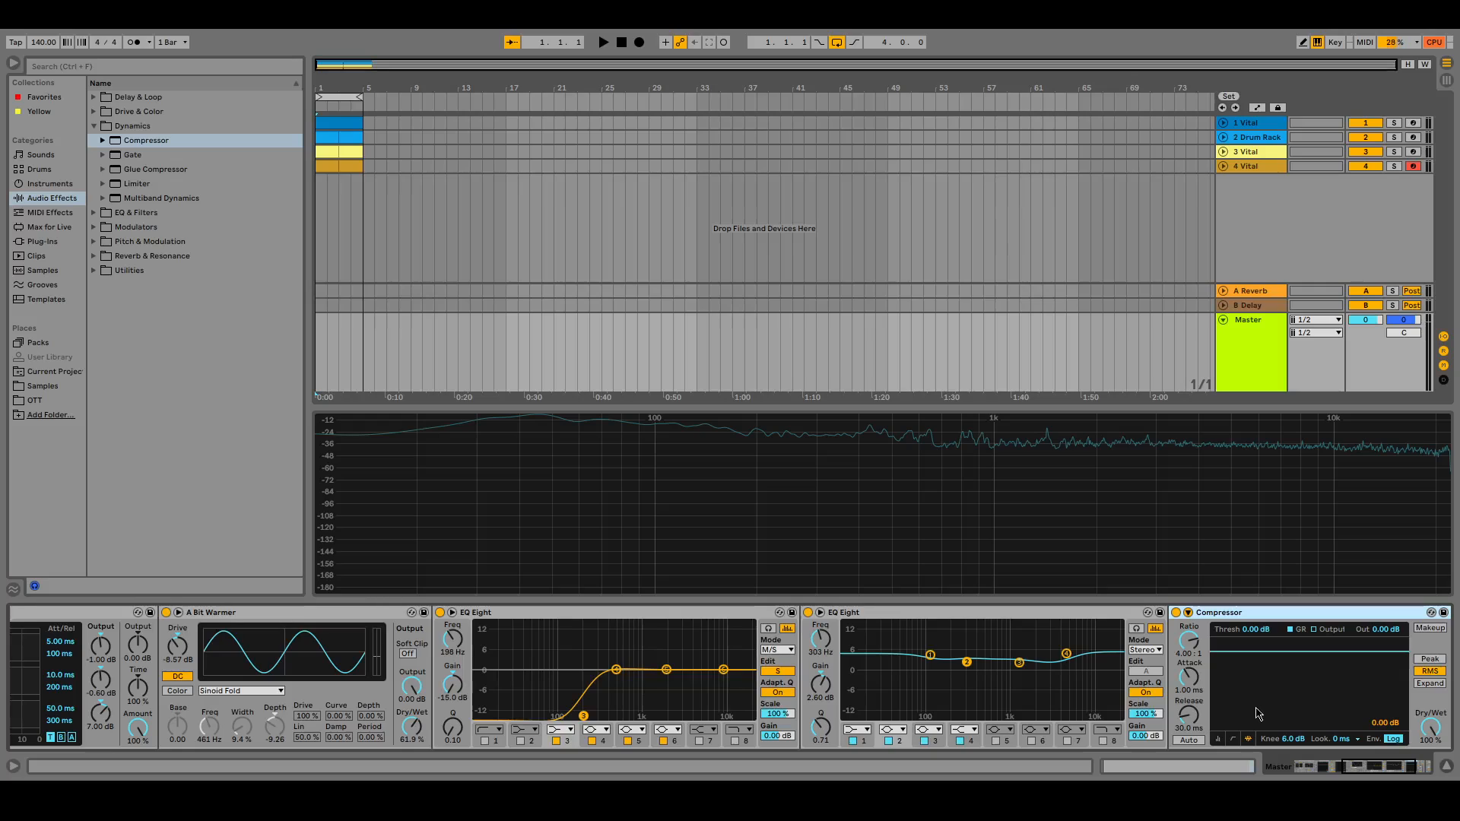
click(1217, 738)
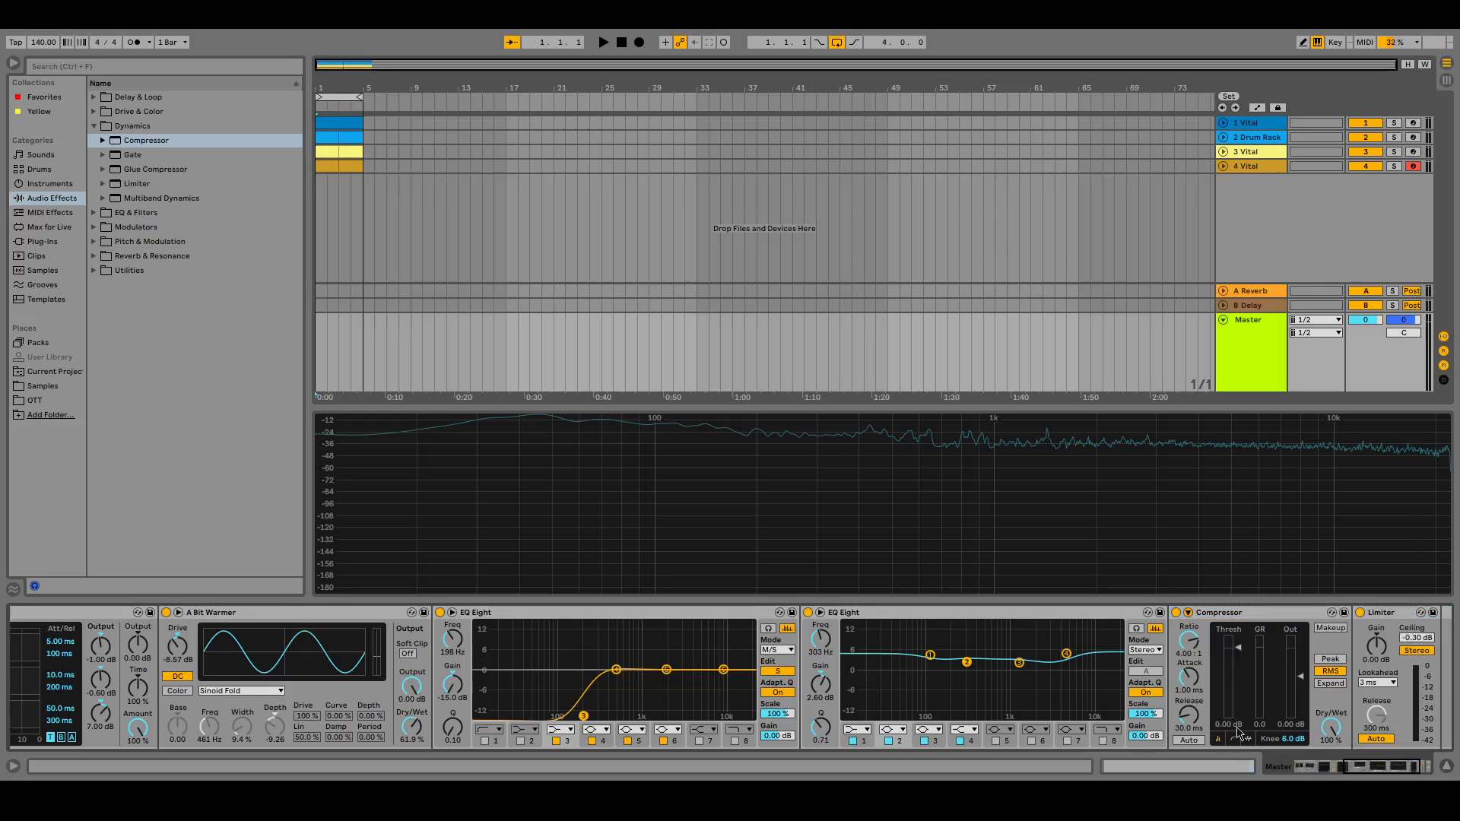
While the loop plays, set the new Compressor's threshold to -9.78 dB and its output to -0.33 dB, briefly viewing its transfer curve.
click(1368, 774)
key(space)
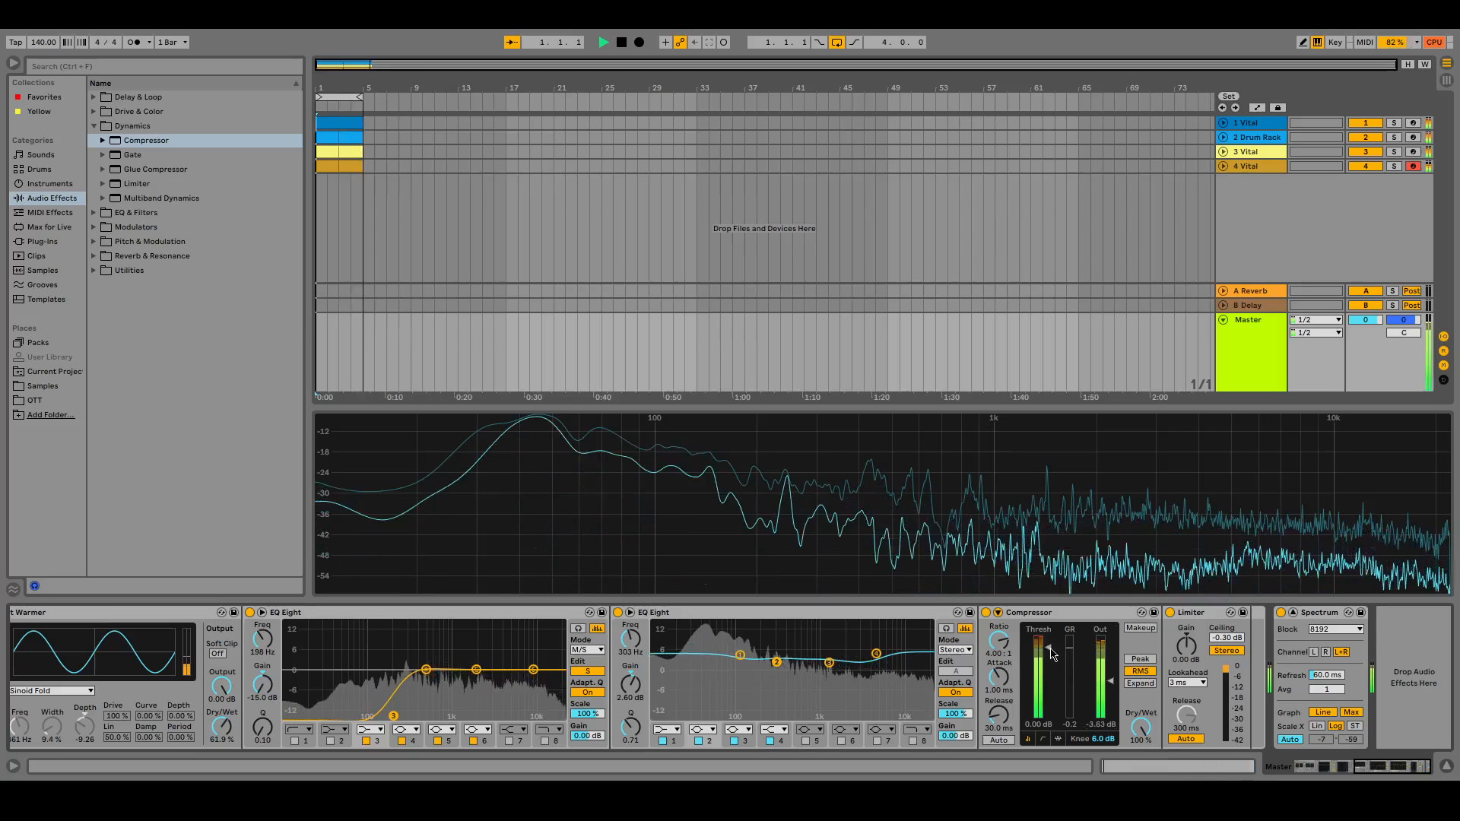
drag(1048, 661, 1051, 669)
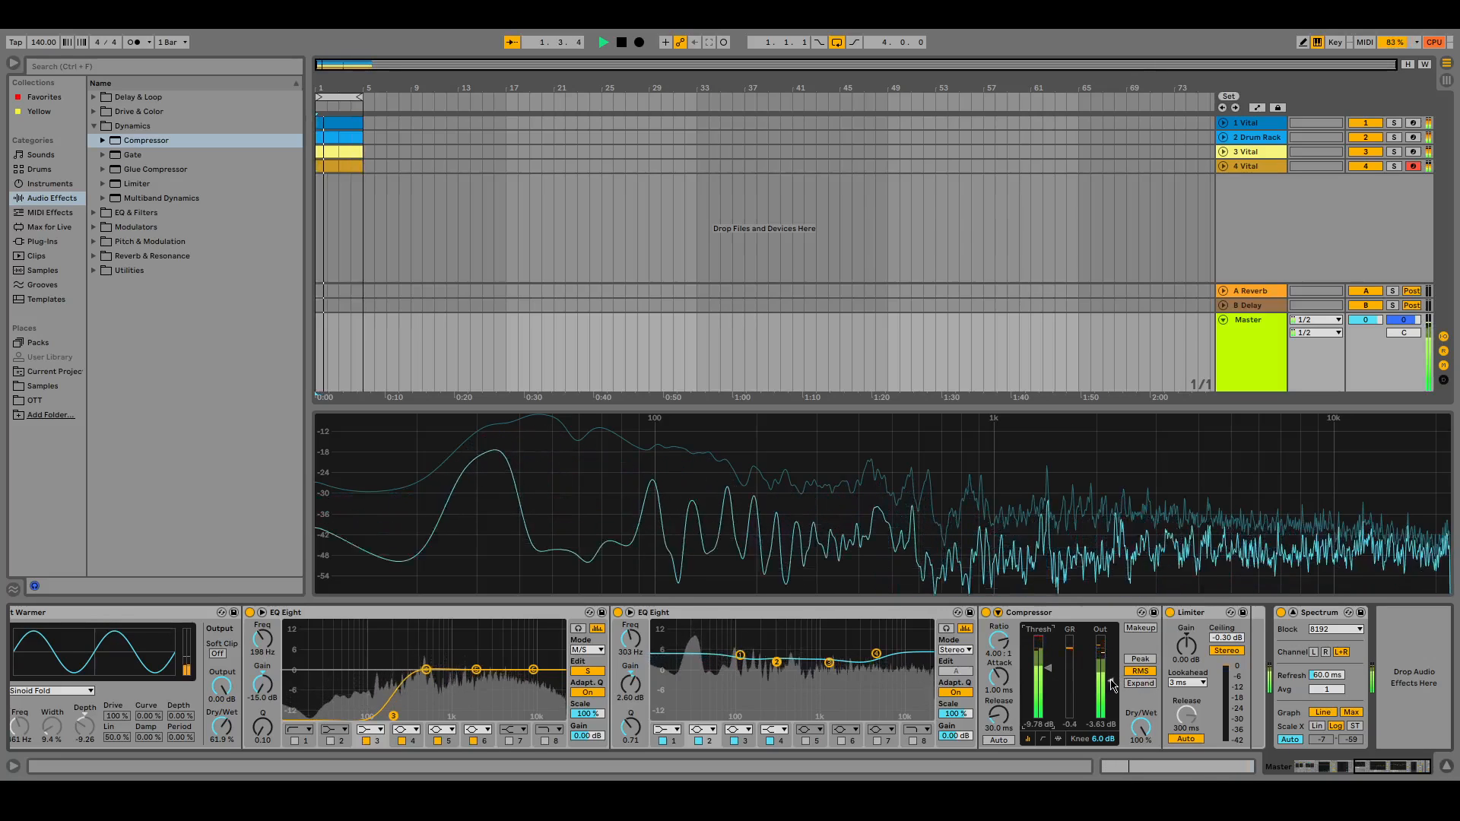
drag(1111, 685, 1107, 682)
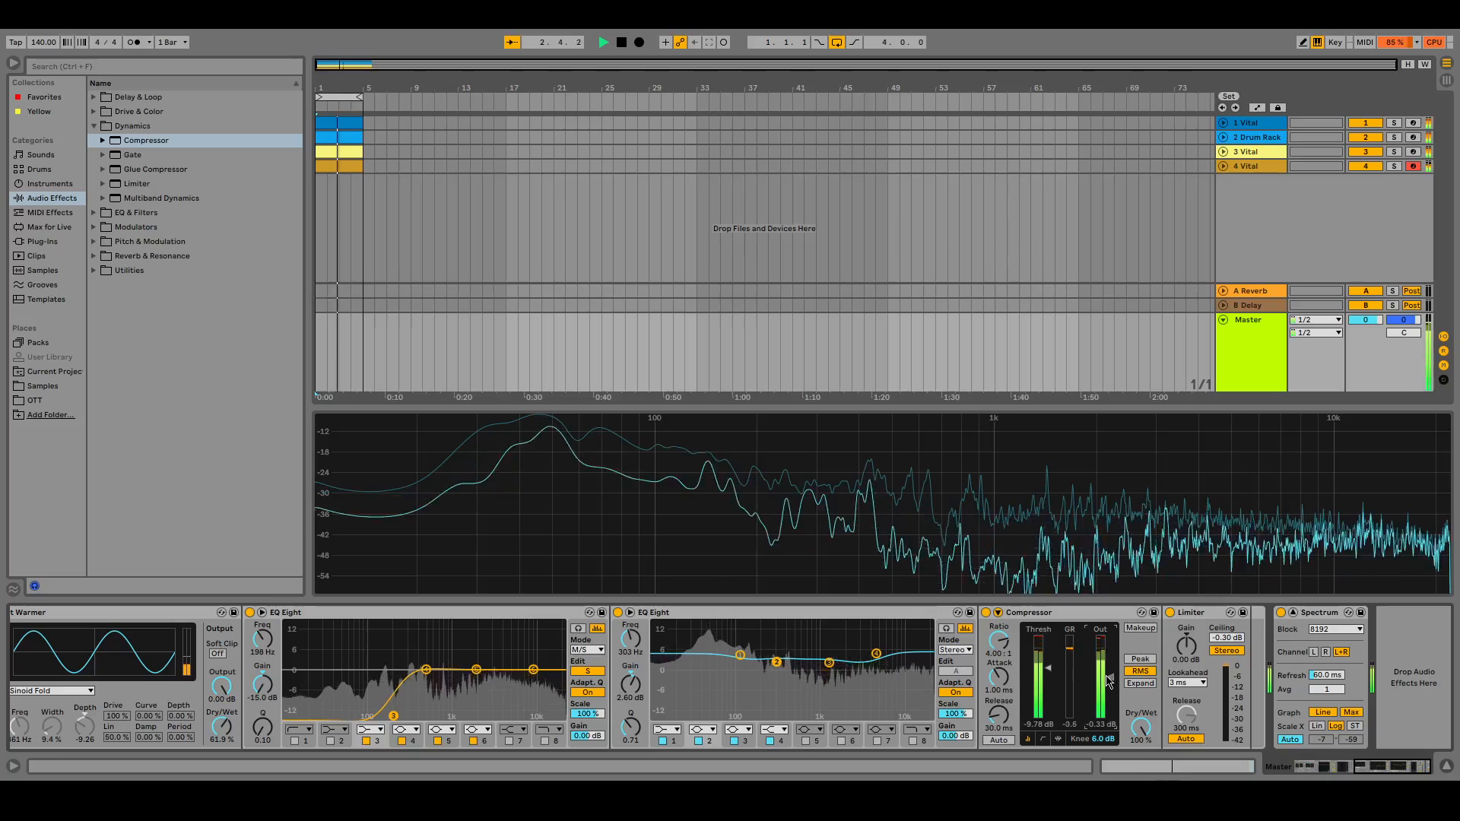
click(1041, 739)
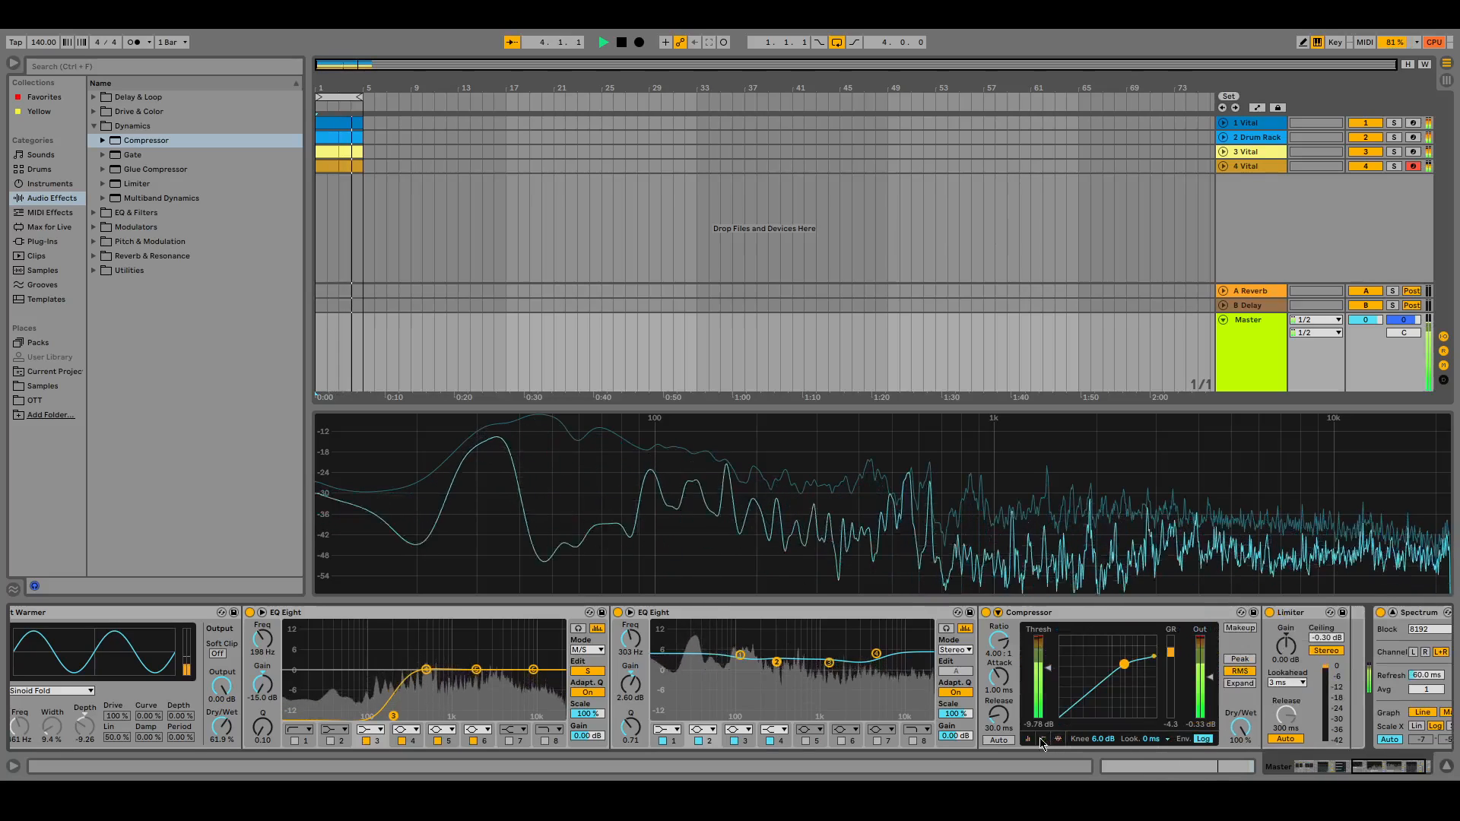
click(1027, 739)
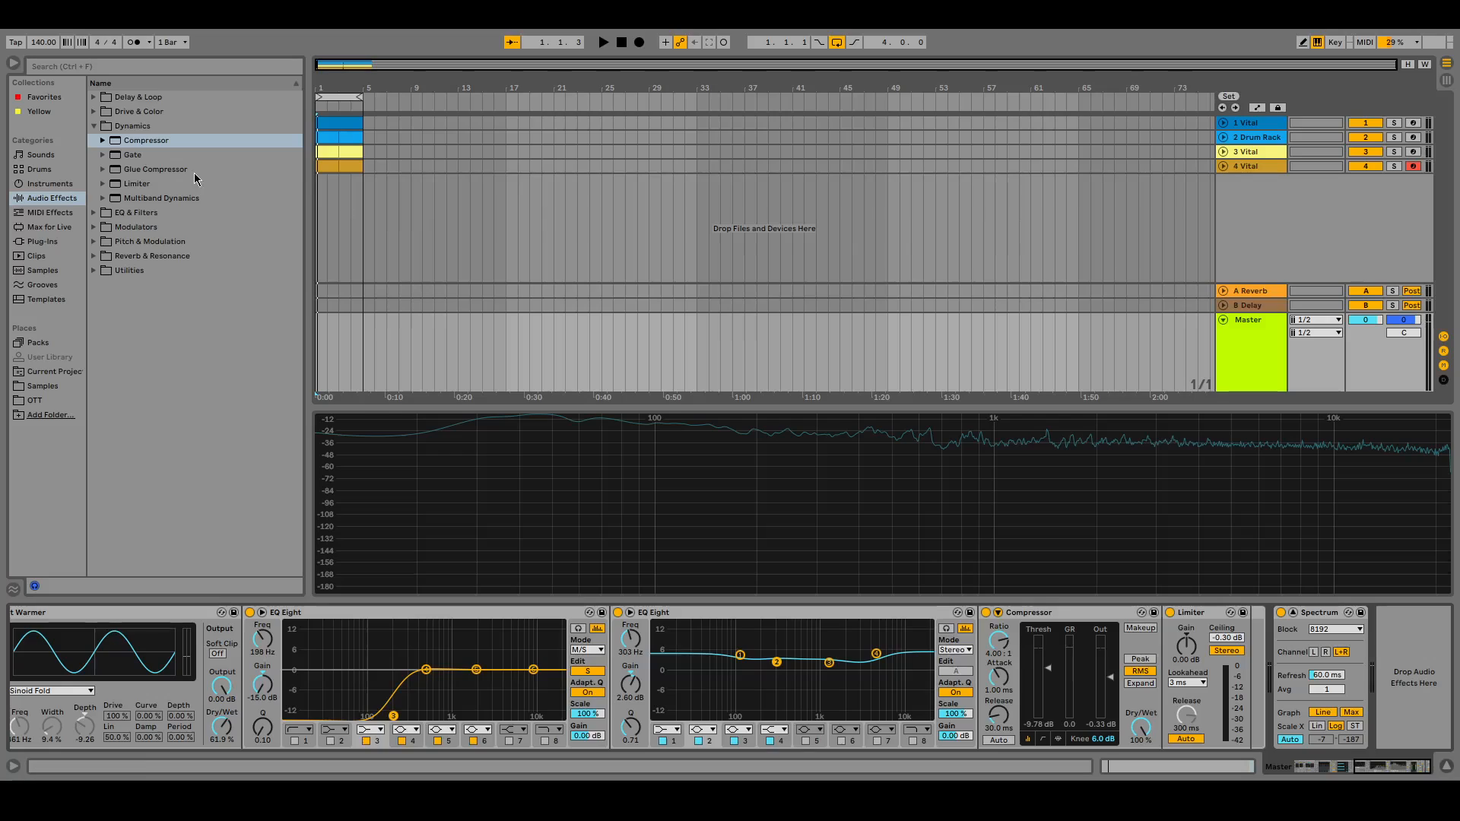
Collapse the Dynamics folder in the browser and return the expanded Spectrum display to its device.
key(Left)
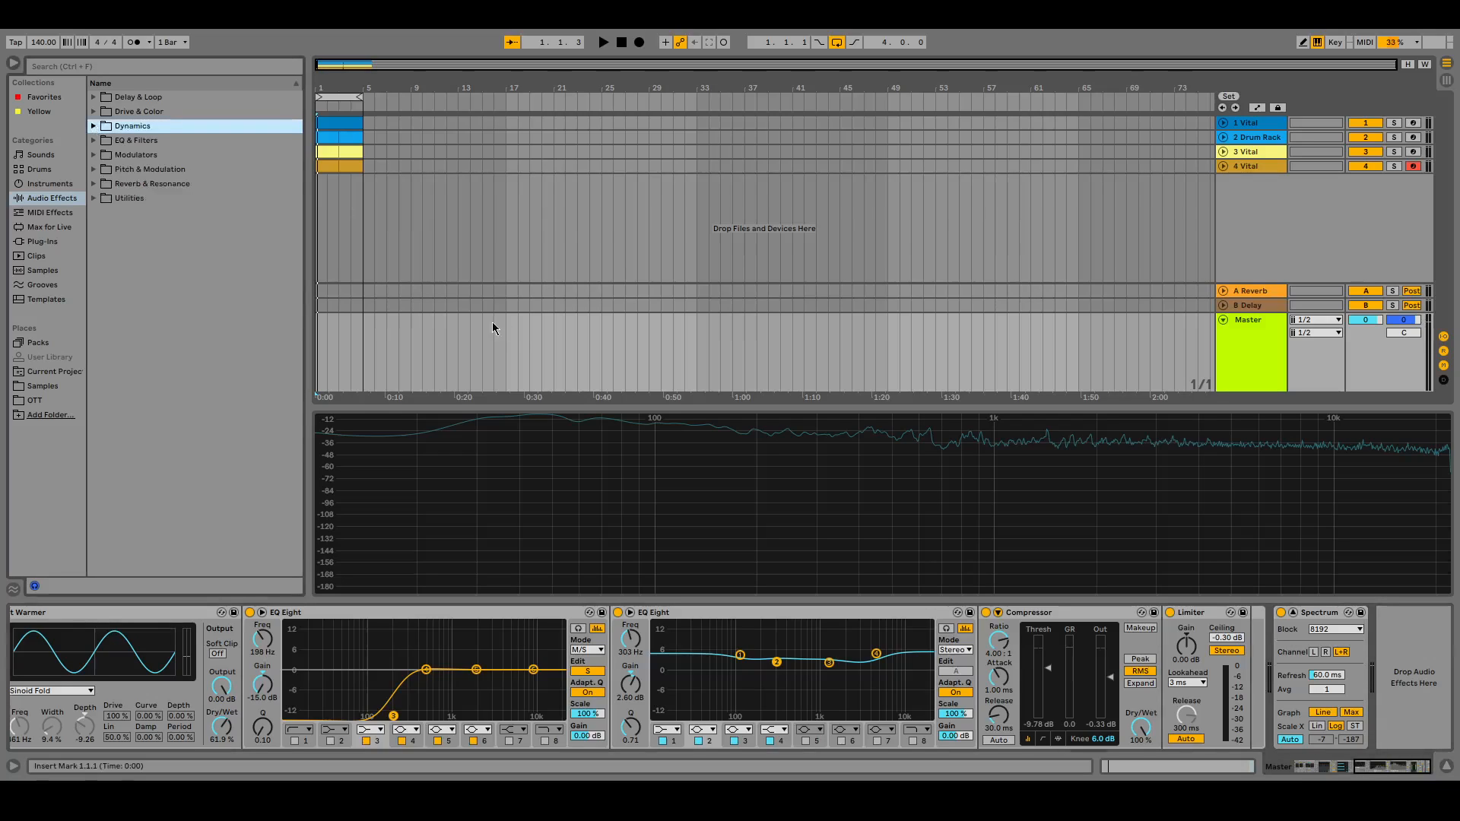
click(1294, 614)
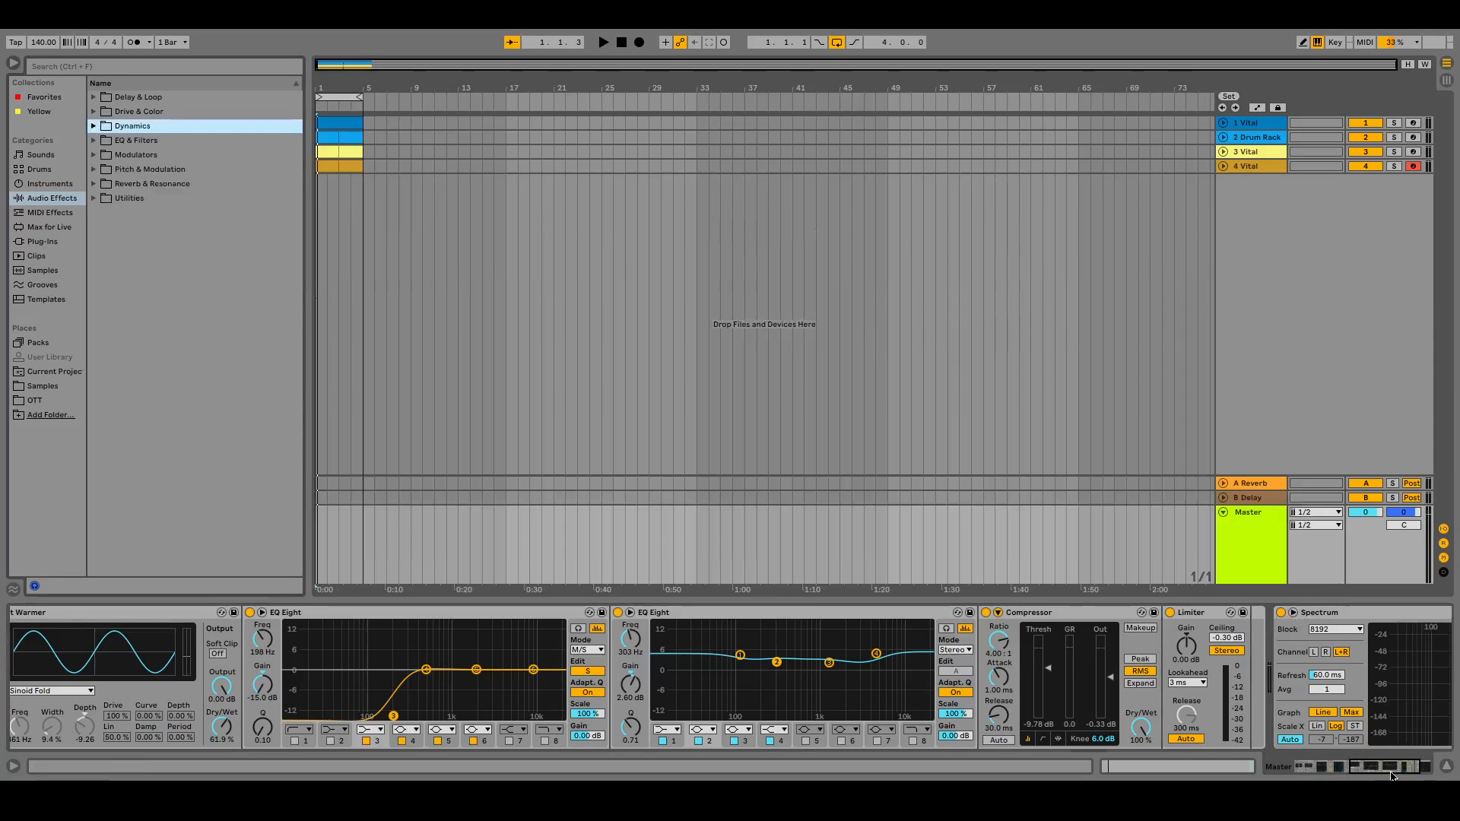
drag(1393, 775, 1429, 752)
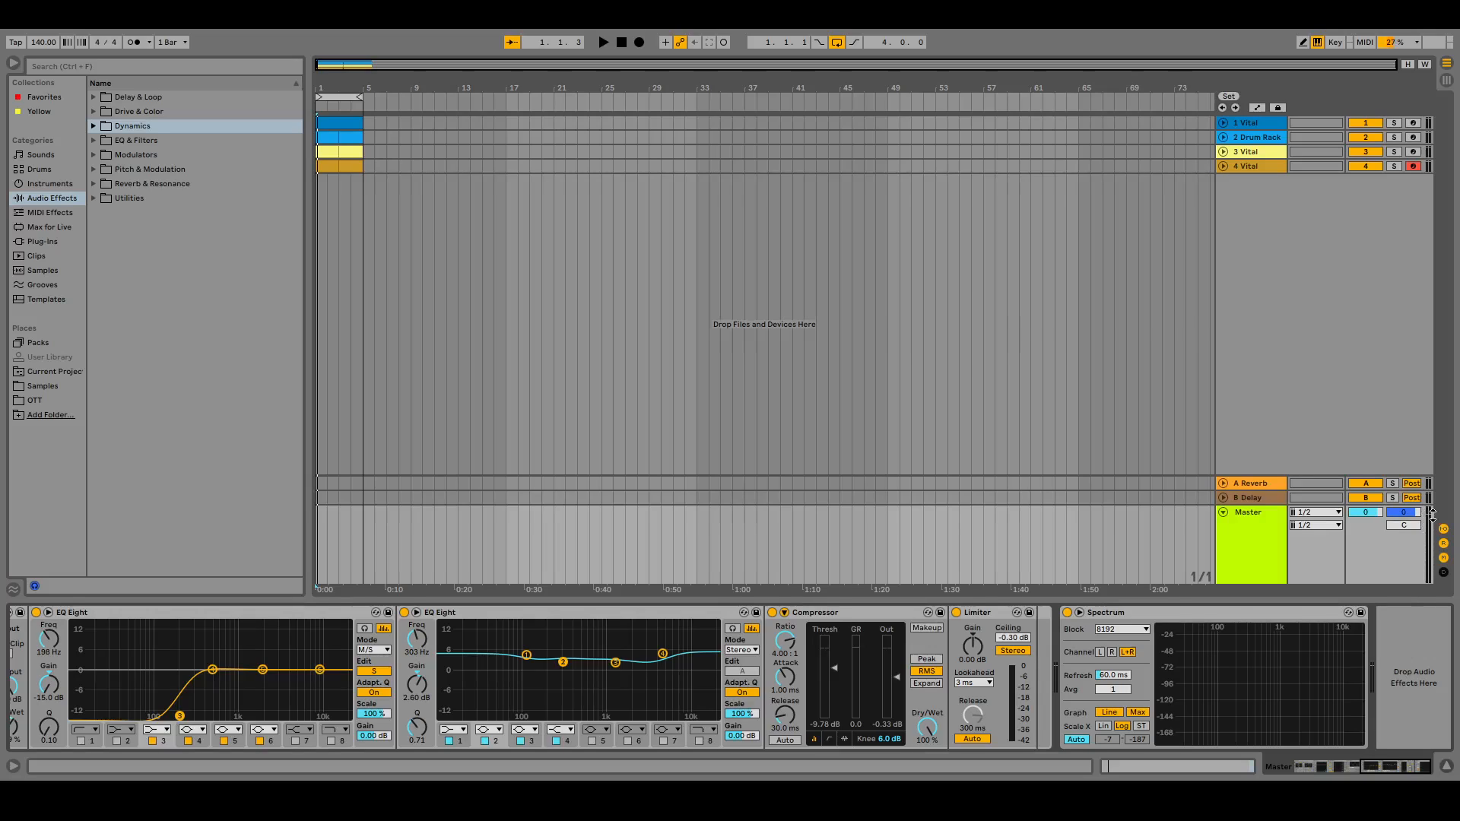
drag(1405, 767, 1289, 771)
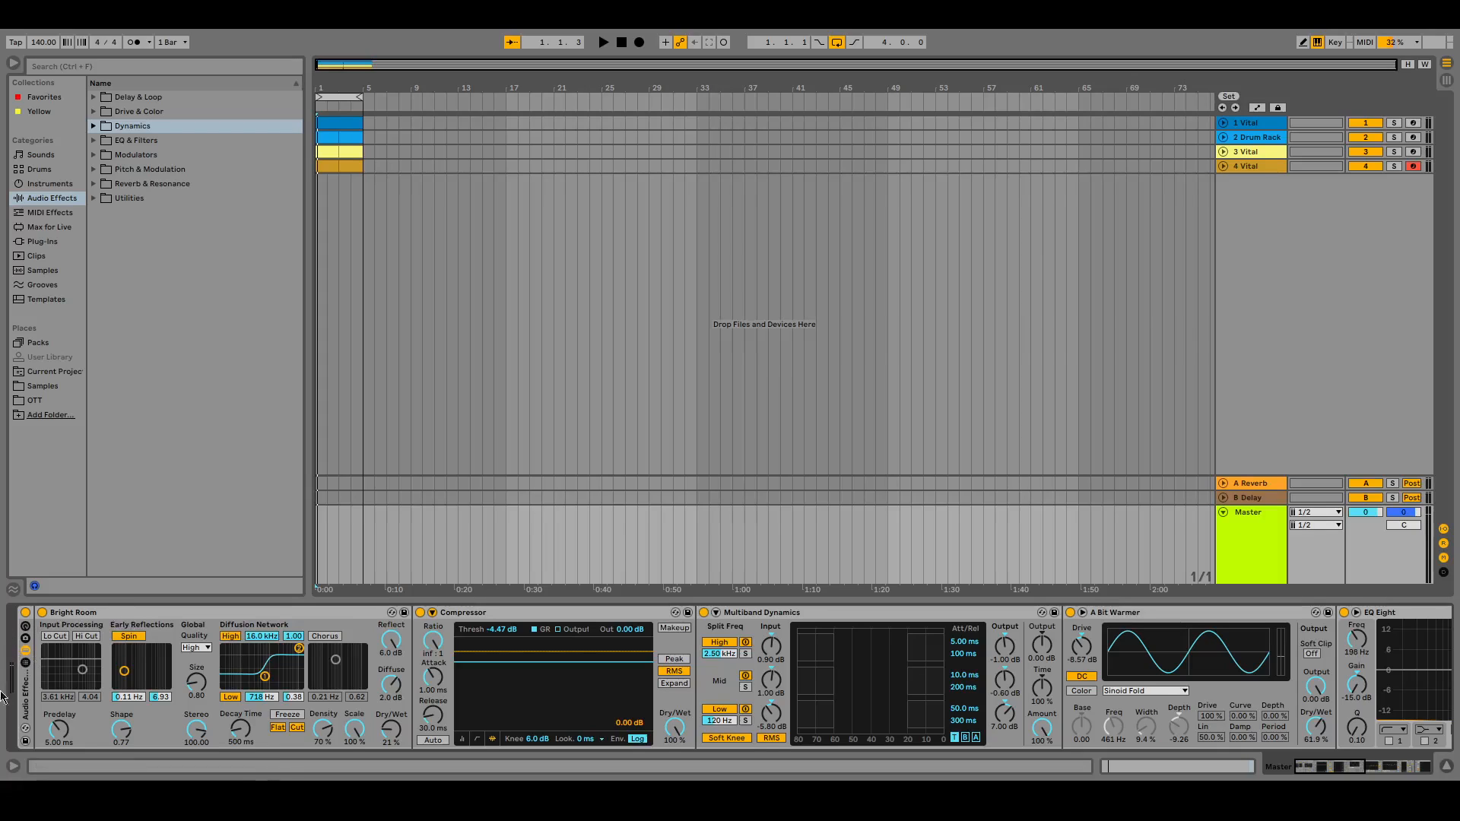
Play the loop while repeatedly bypassing and re-enabling the whole Audio Effect Rack to compare the dry and processed sound.
key(space)
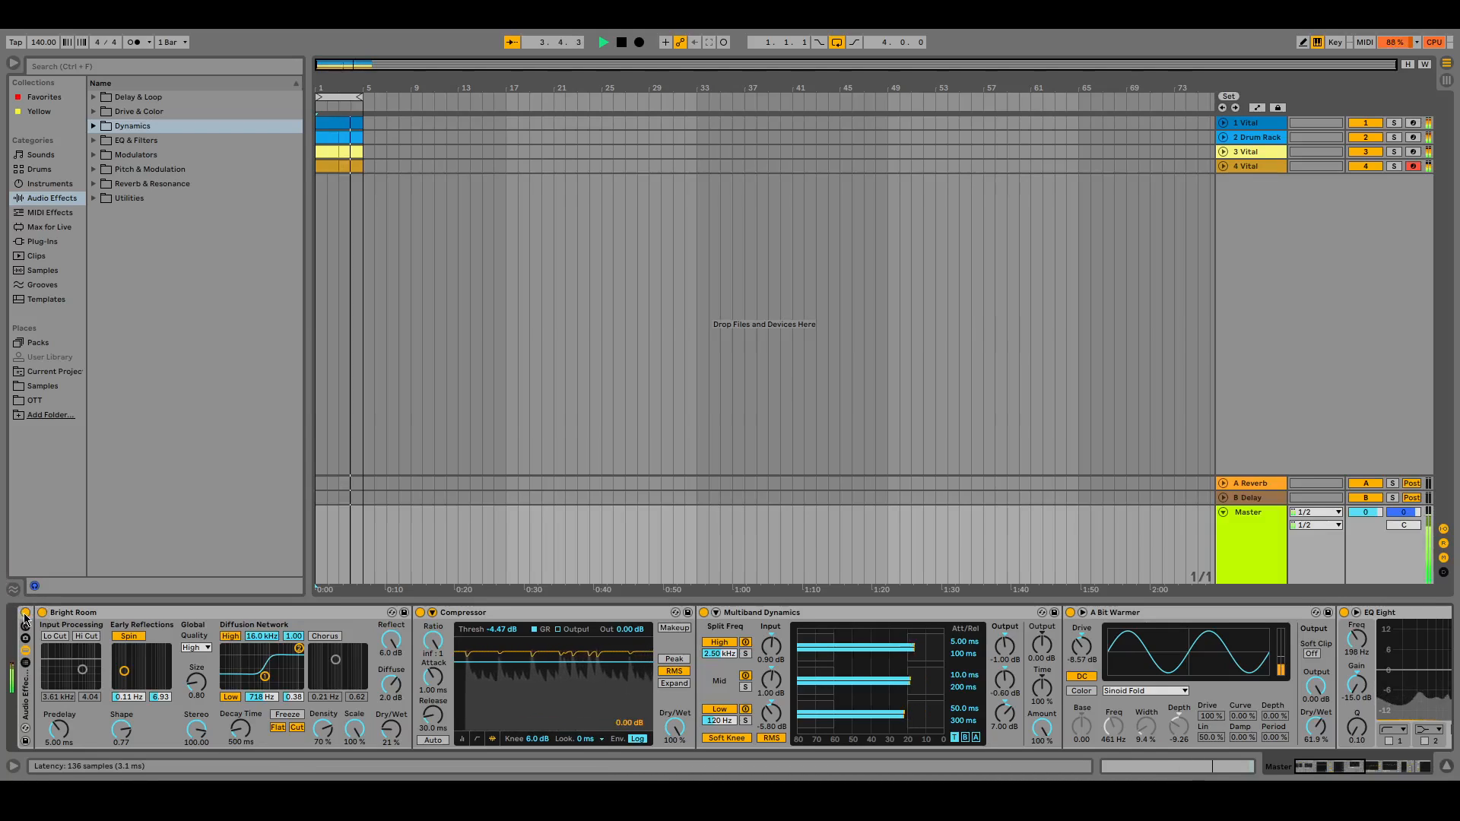
click(25, 617)
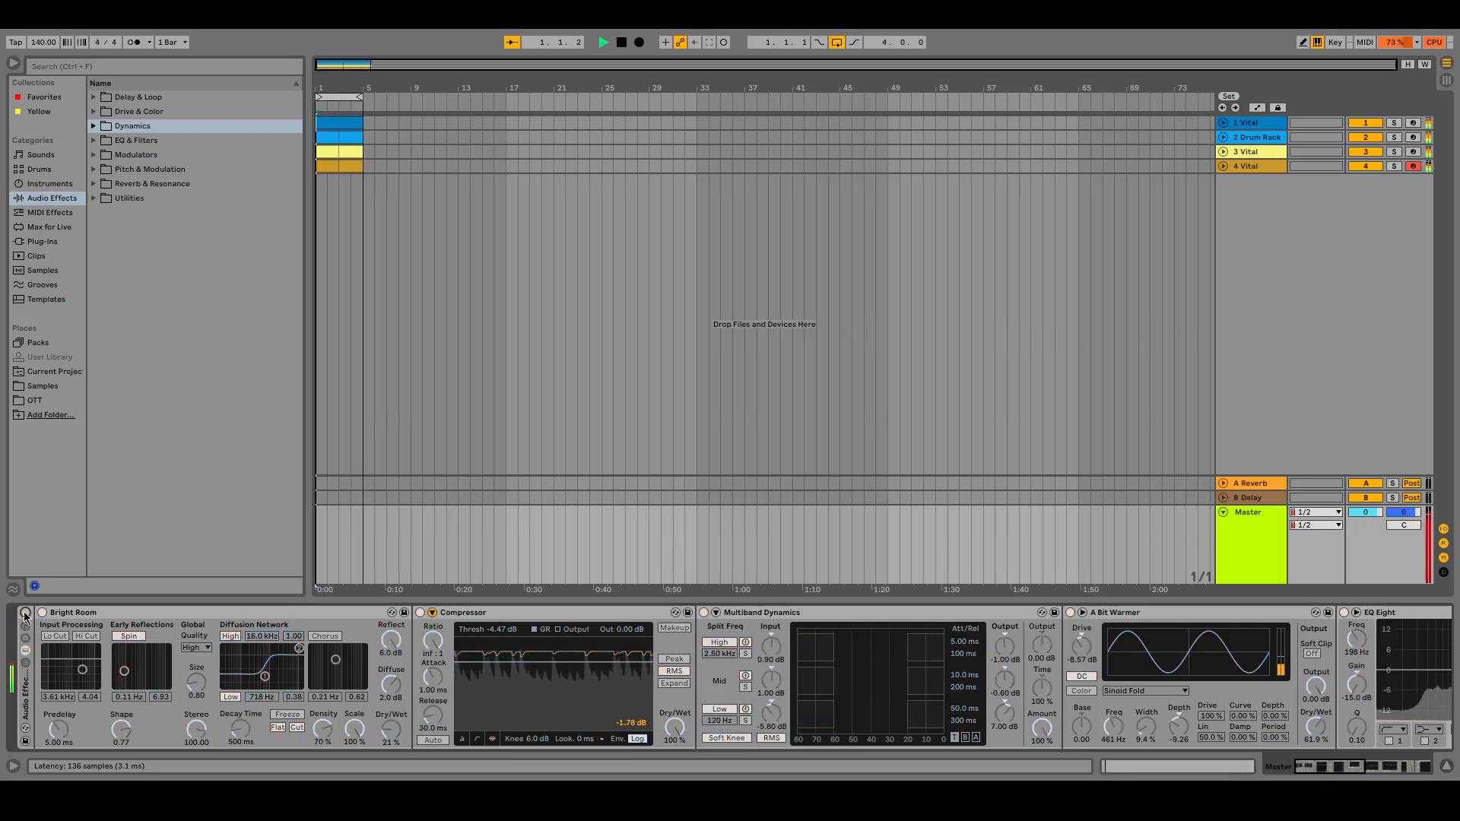
click(25, 617)
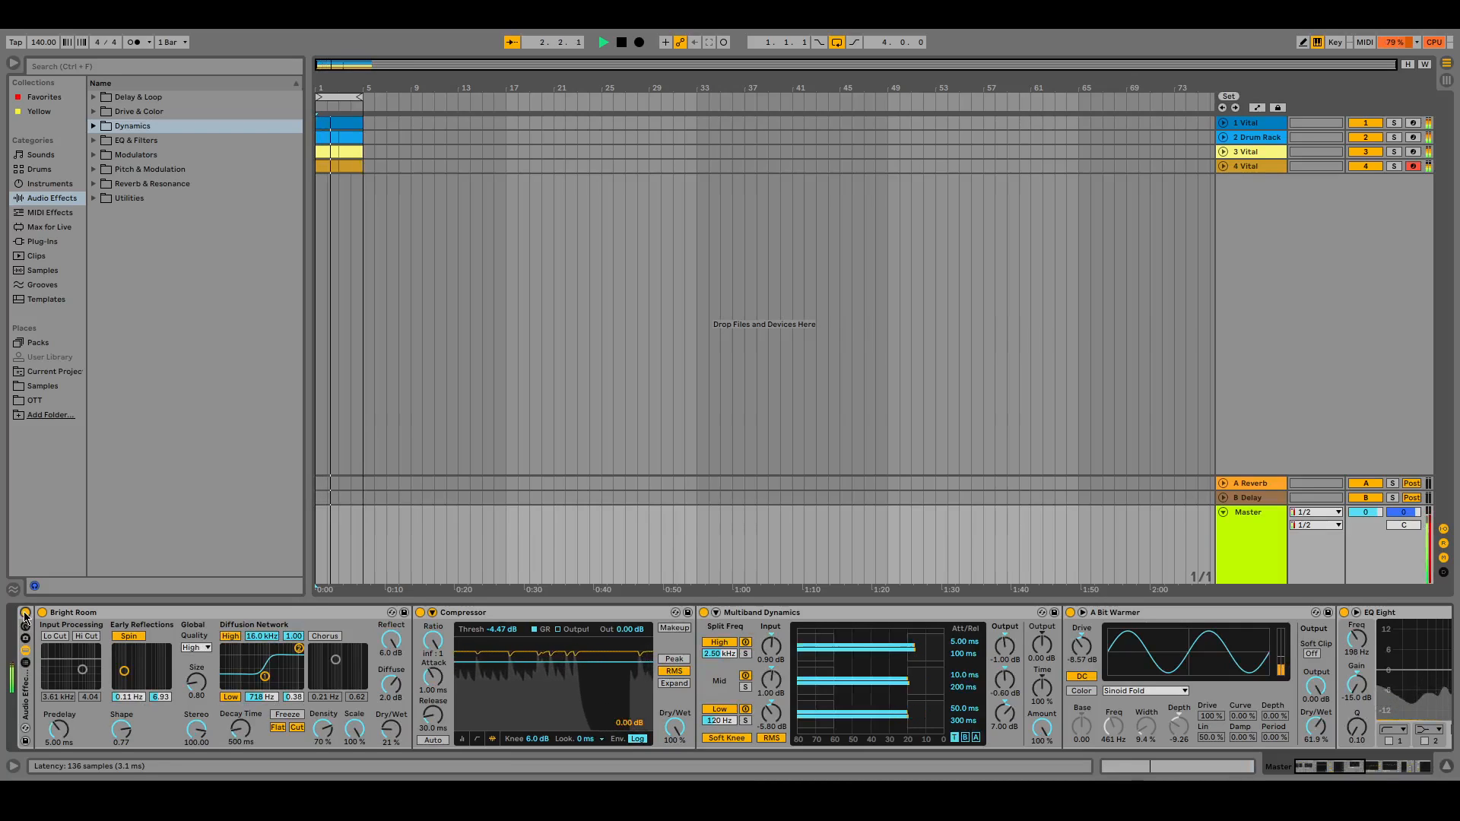
click(25, 617)
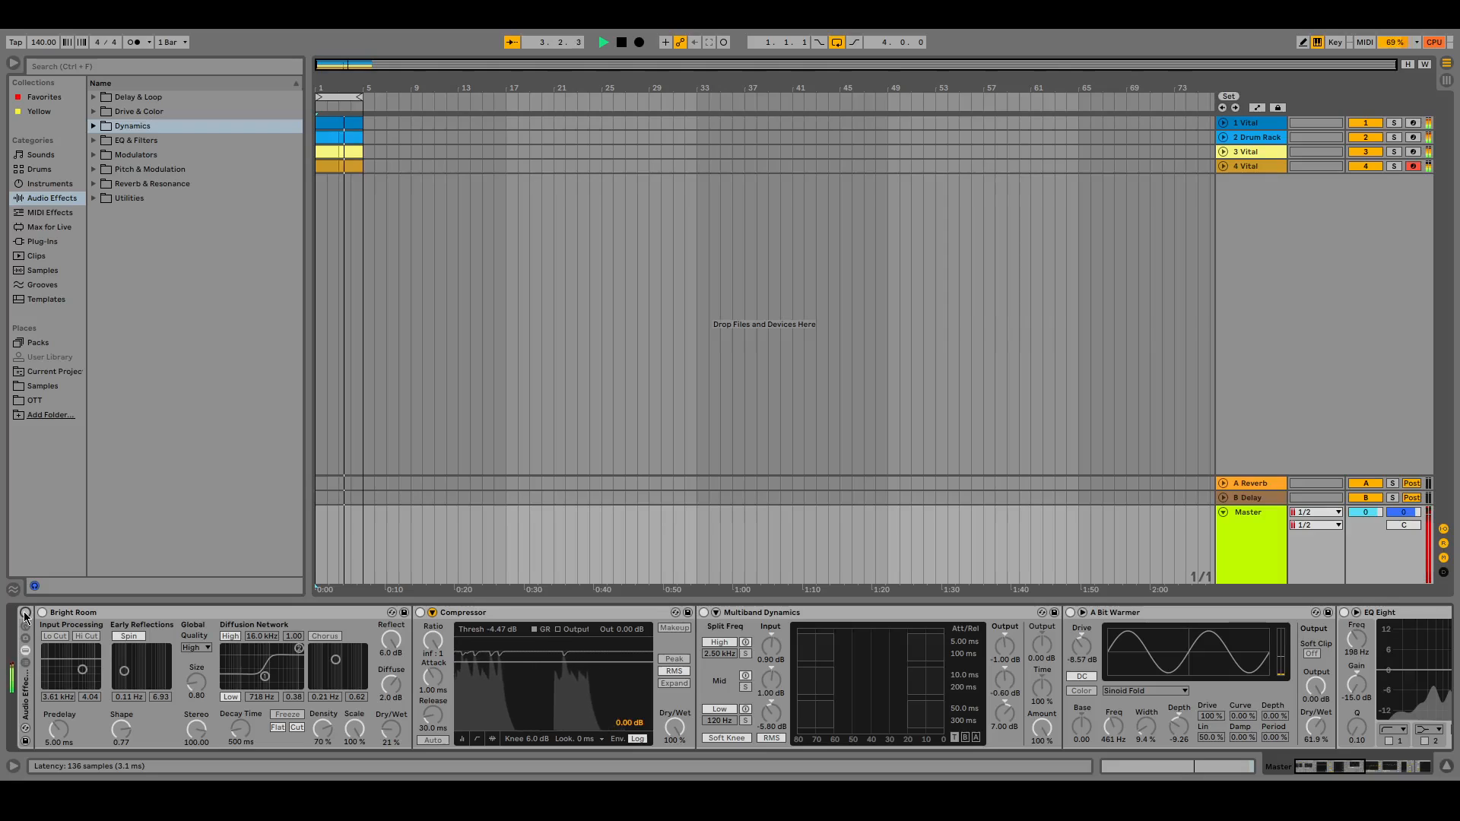
click(25, 617)
click(26, 618)
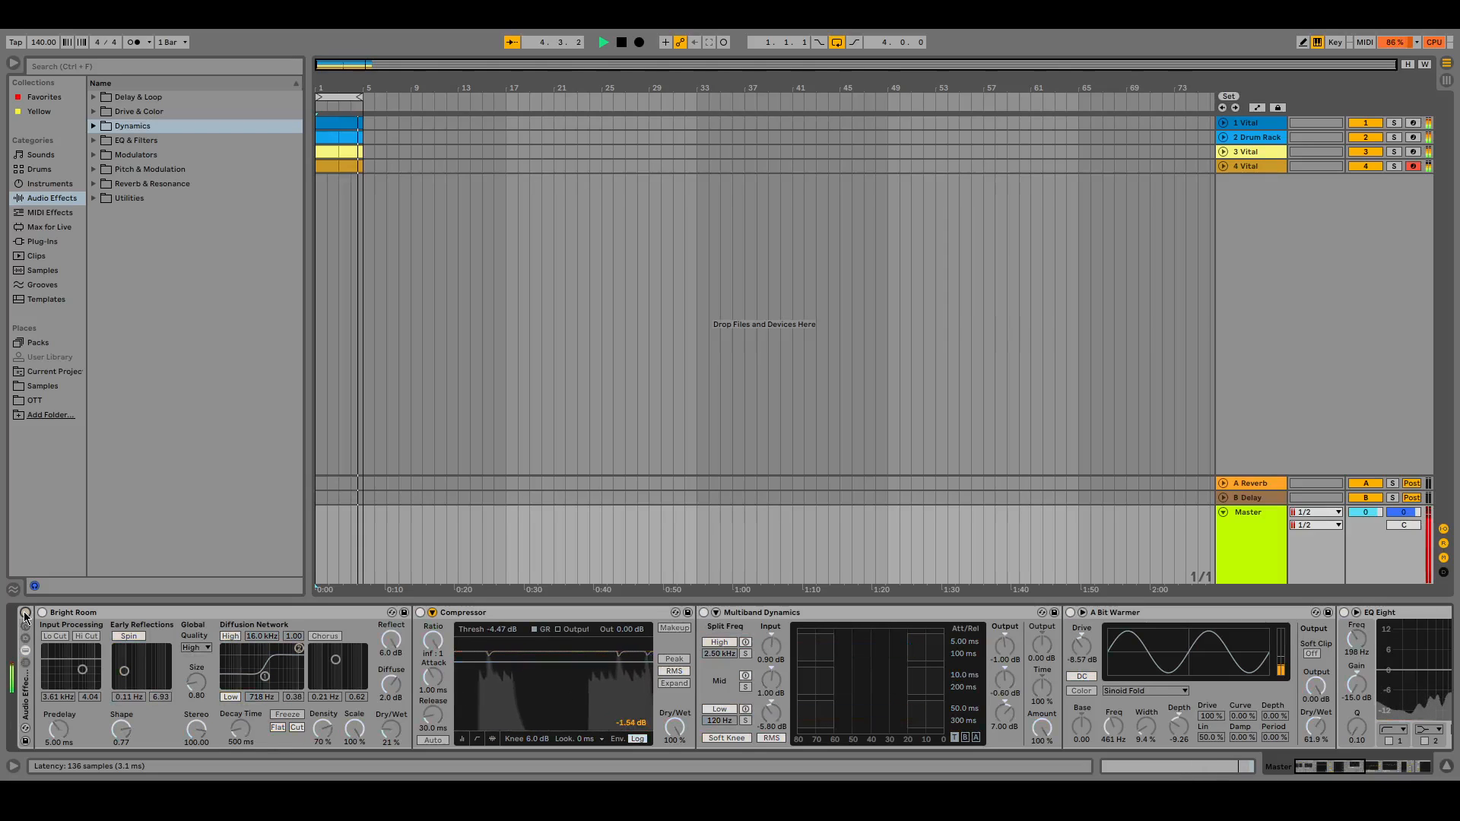
click(25, 617)
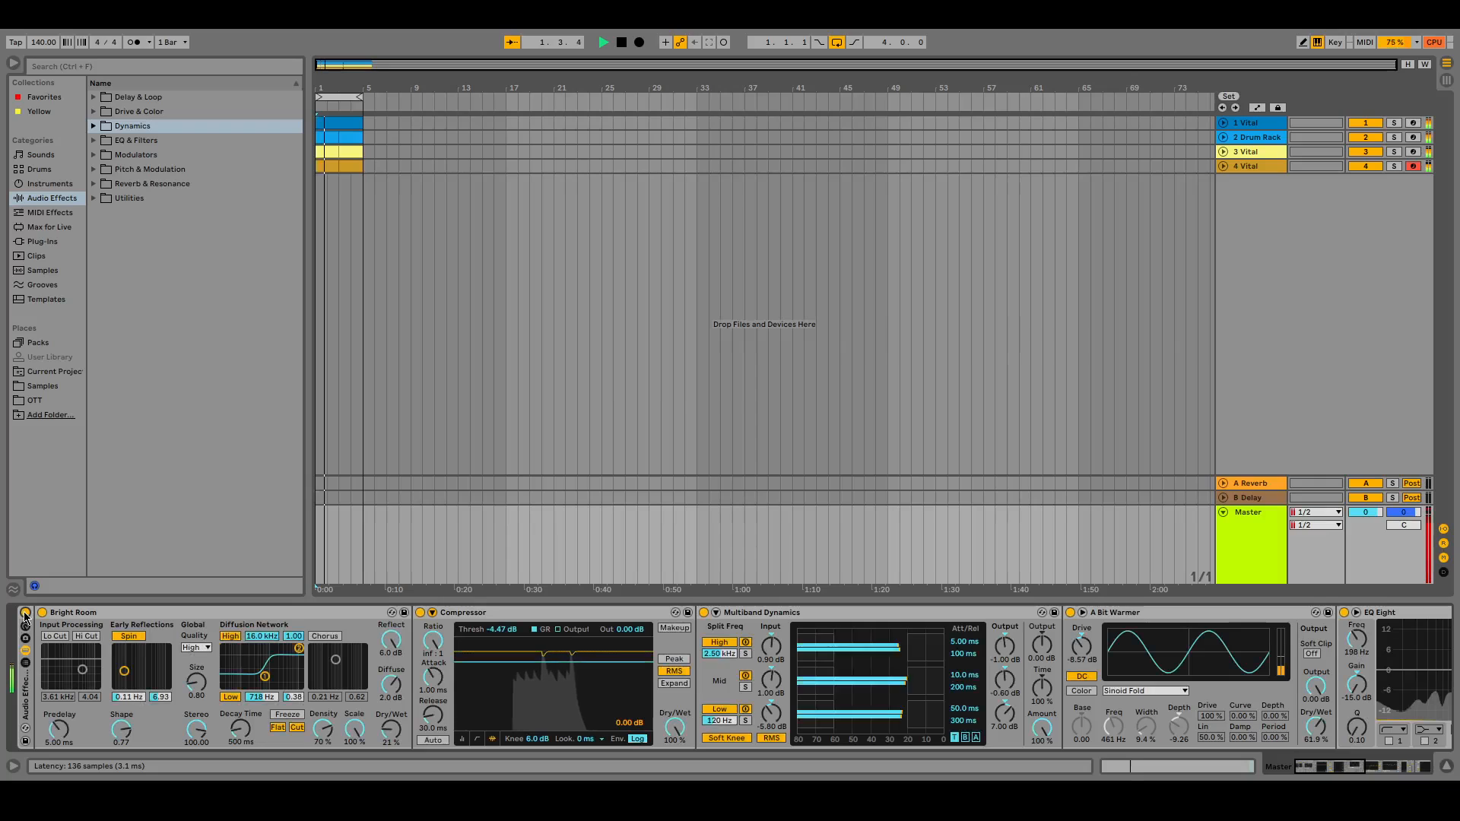
key(space)
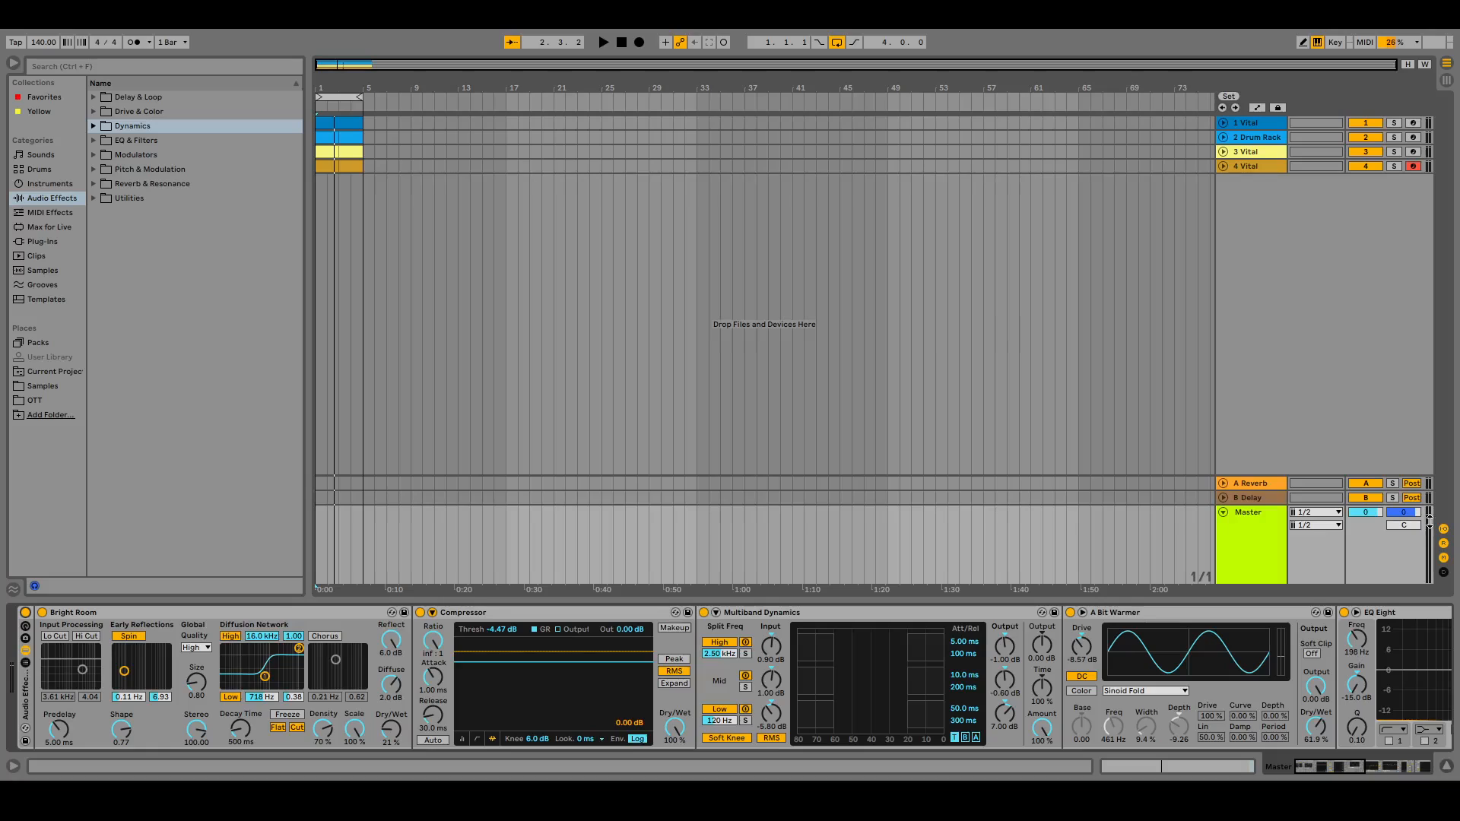
key(space)
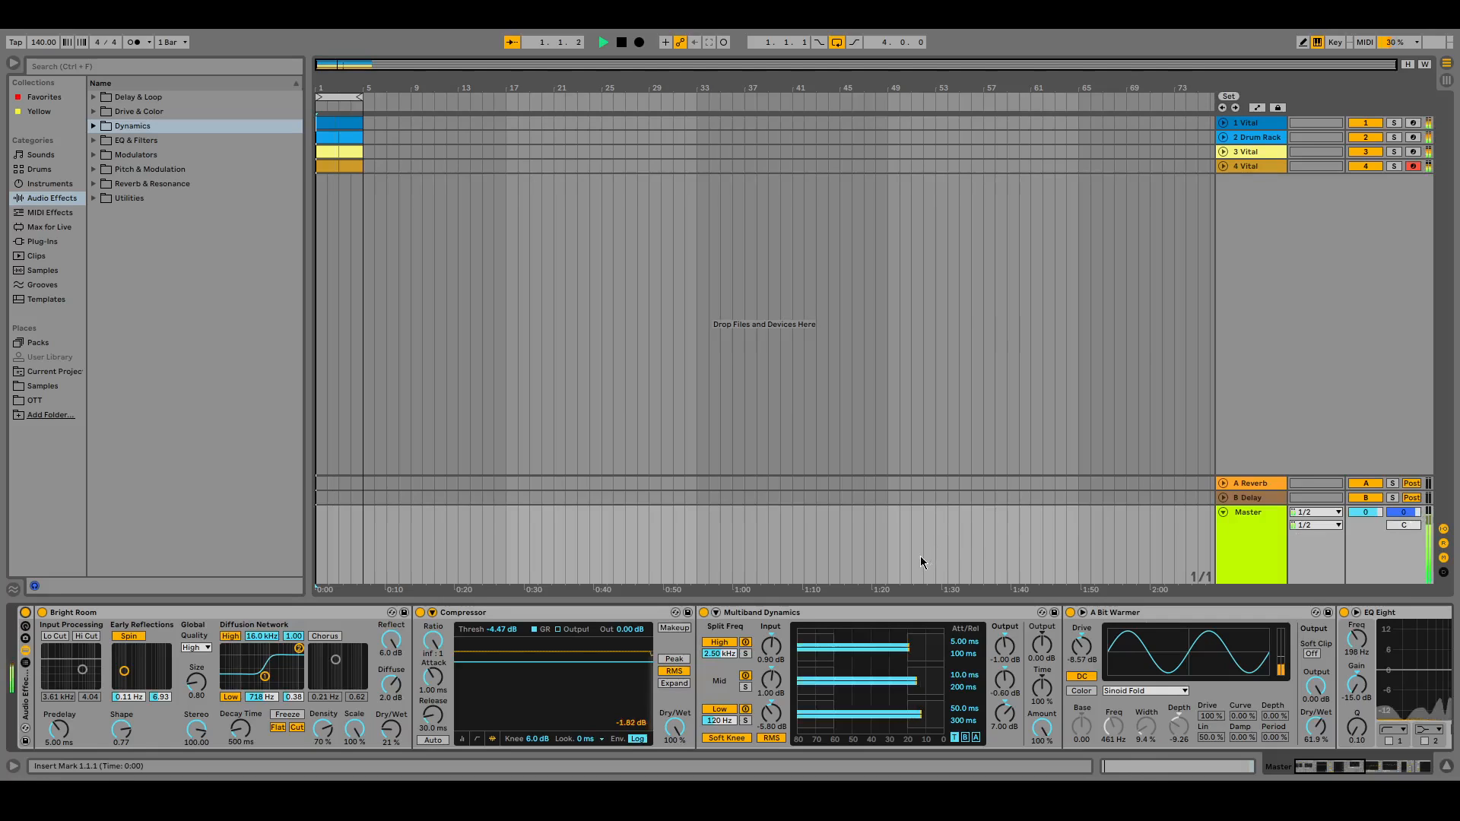
click(26, 613)
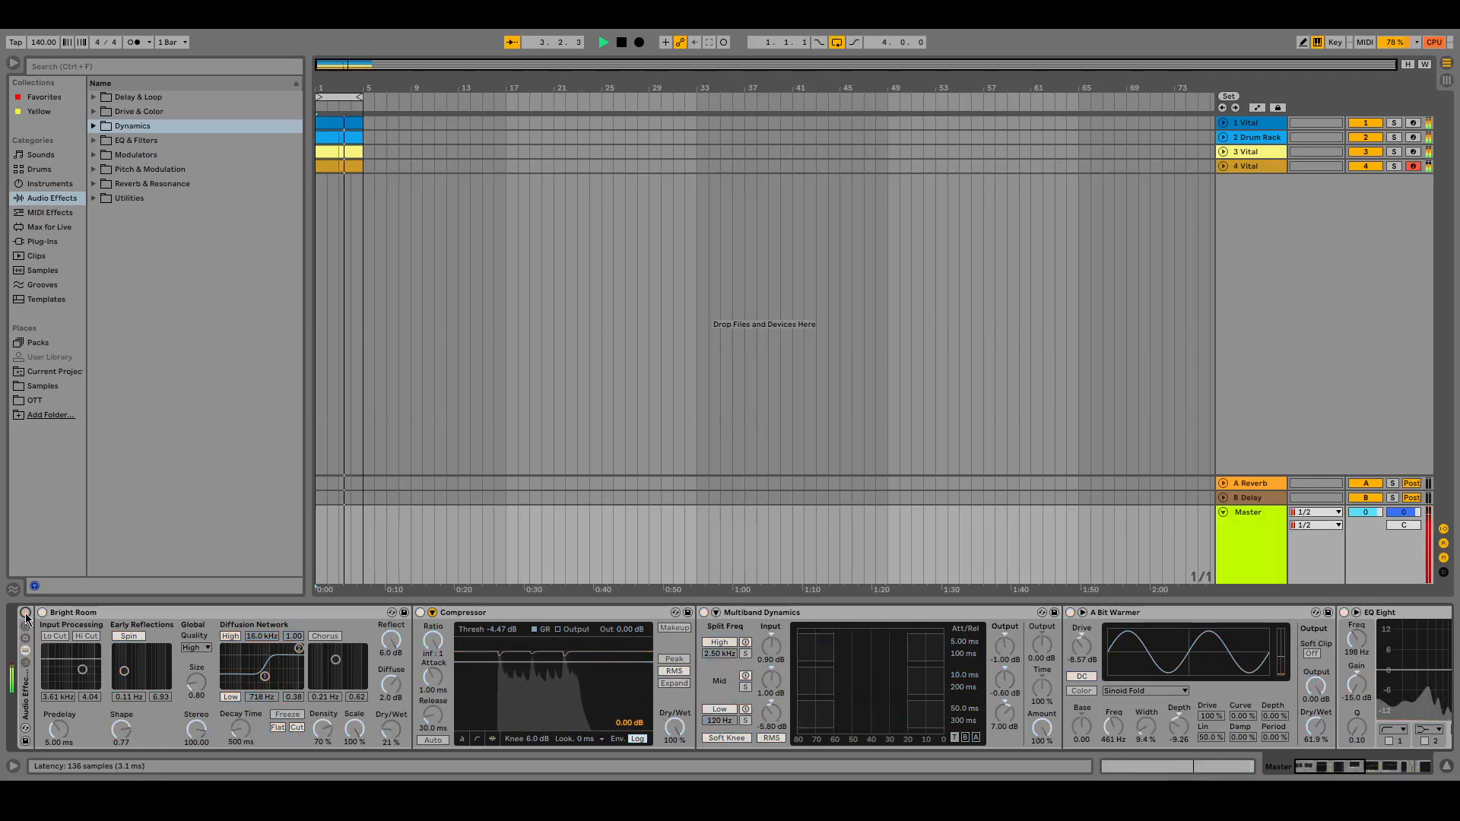
click(25, 614)
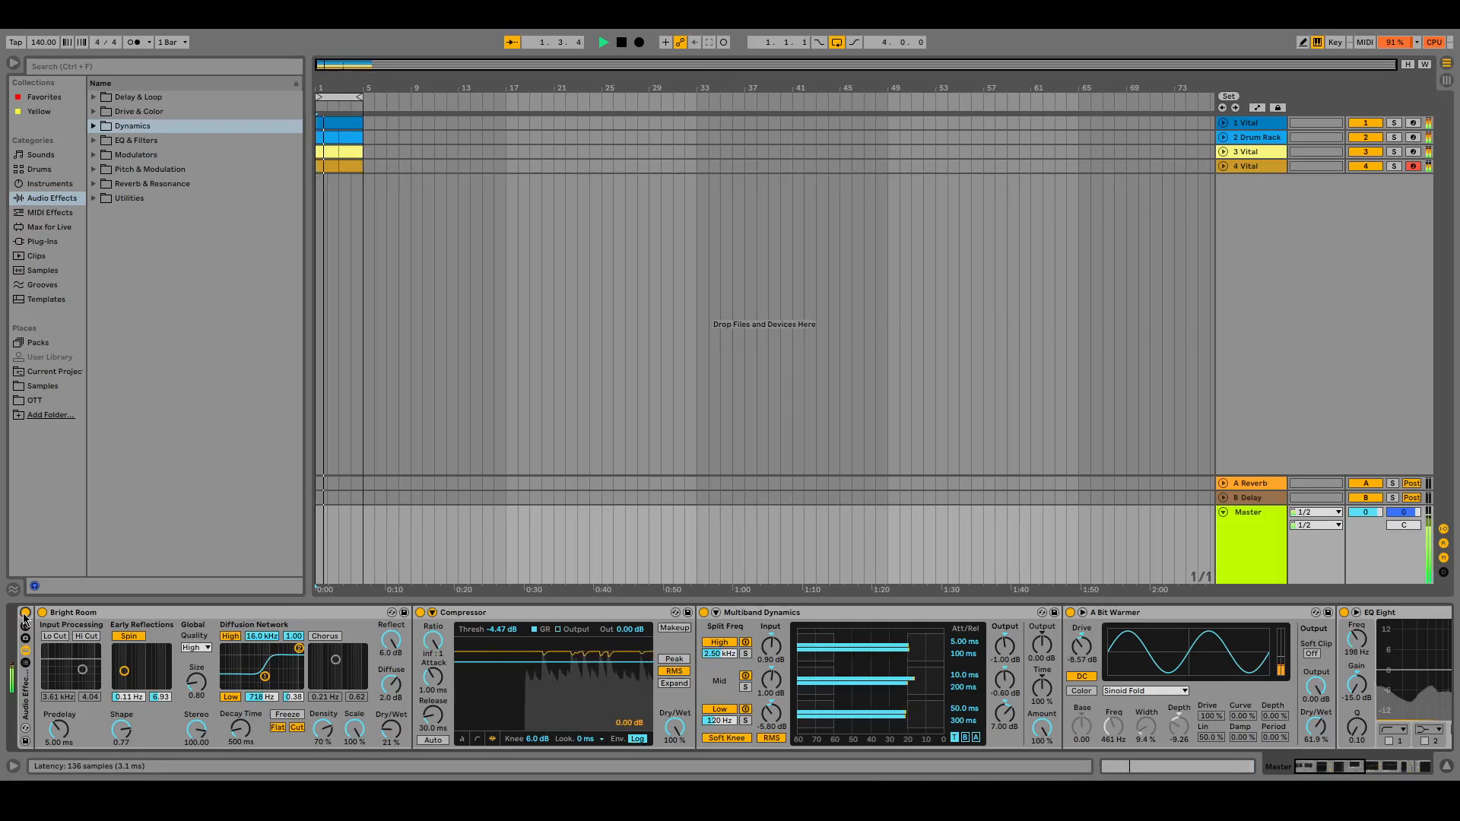
key(space)
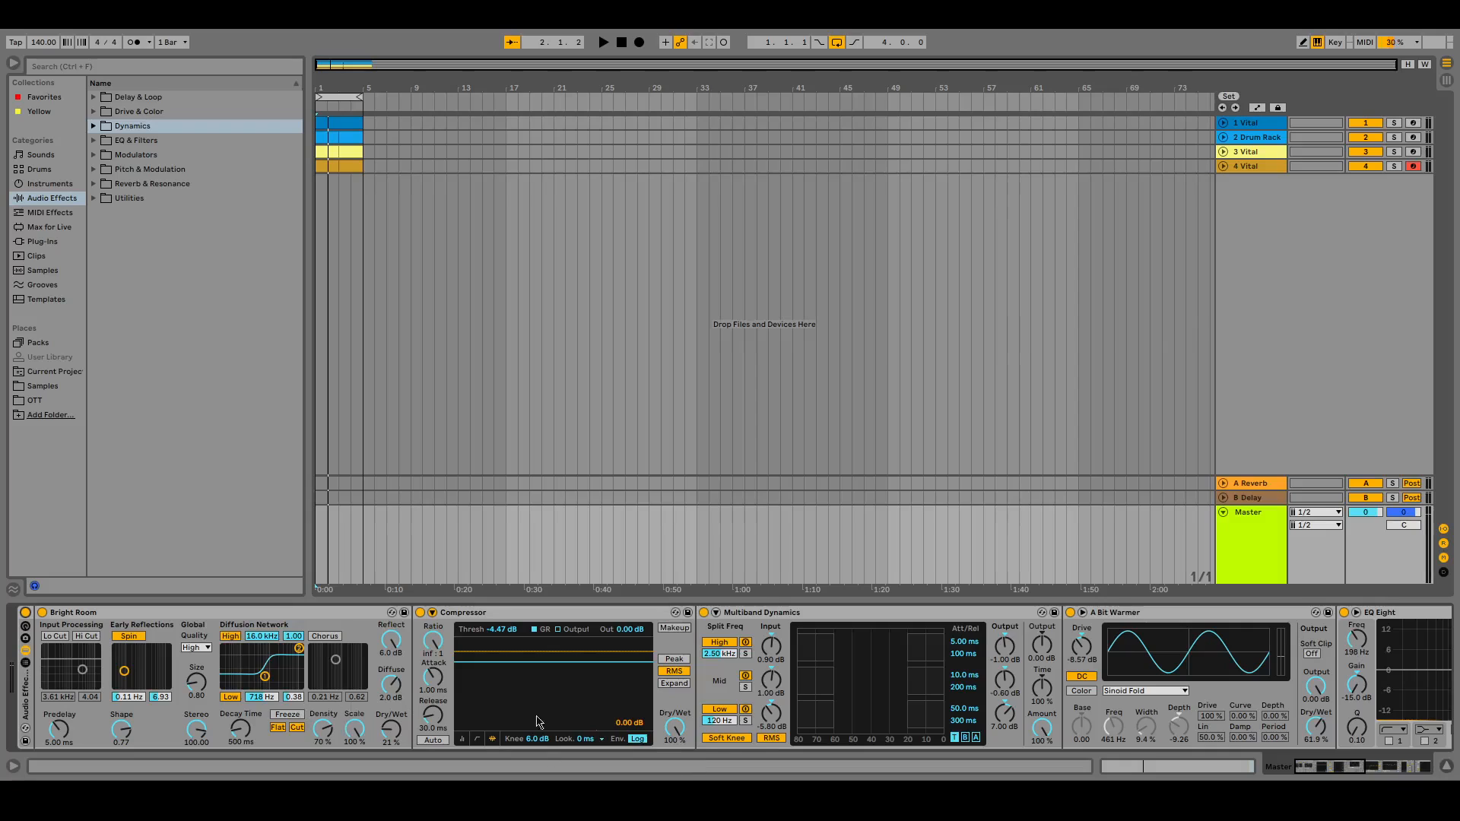
Toggle the Audio Effect Rack's devices, Macro Controls and Chain List views on and off to examine its layout.
mouse_move(1320, 768)
mouse_down()
mouse_move(1388, 774)
mouse_move(1319, 771)
mouse_up()
click(25, 666)
click(25, 666)
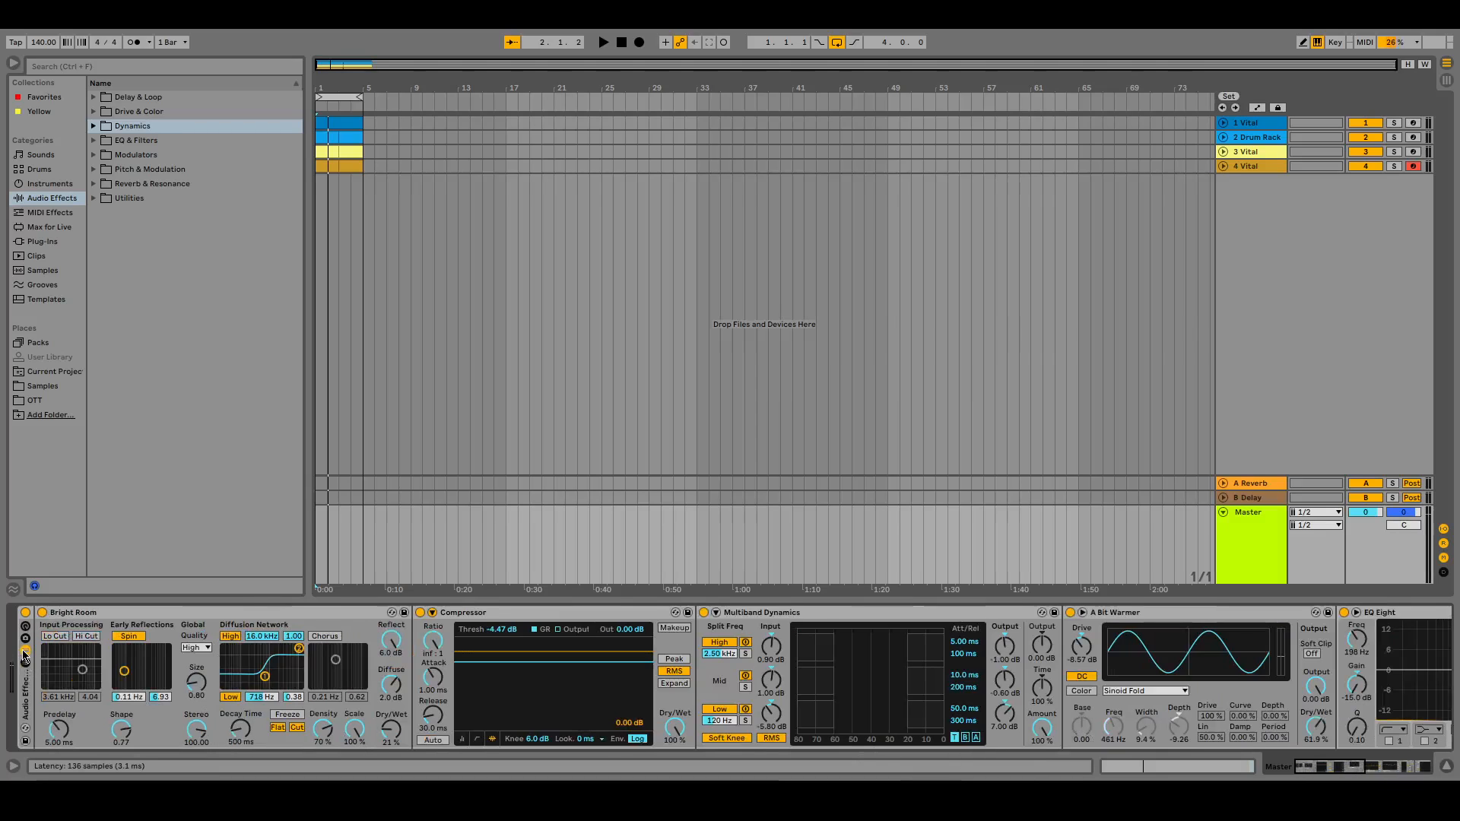
click(24, 653)
click(25, 653)
click(26, 628)
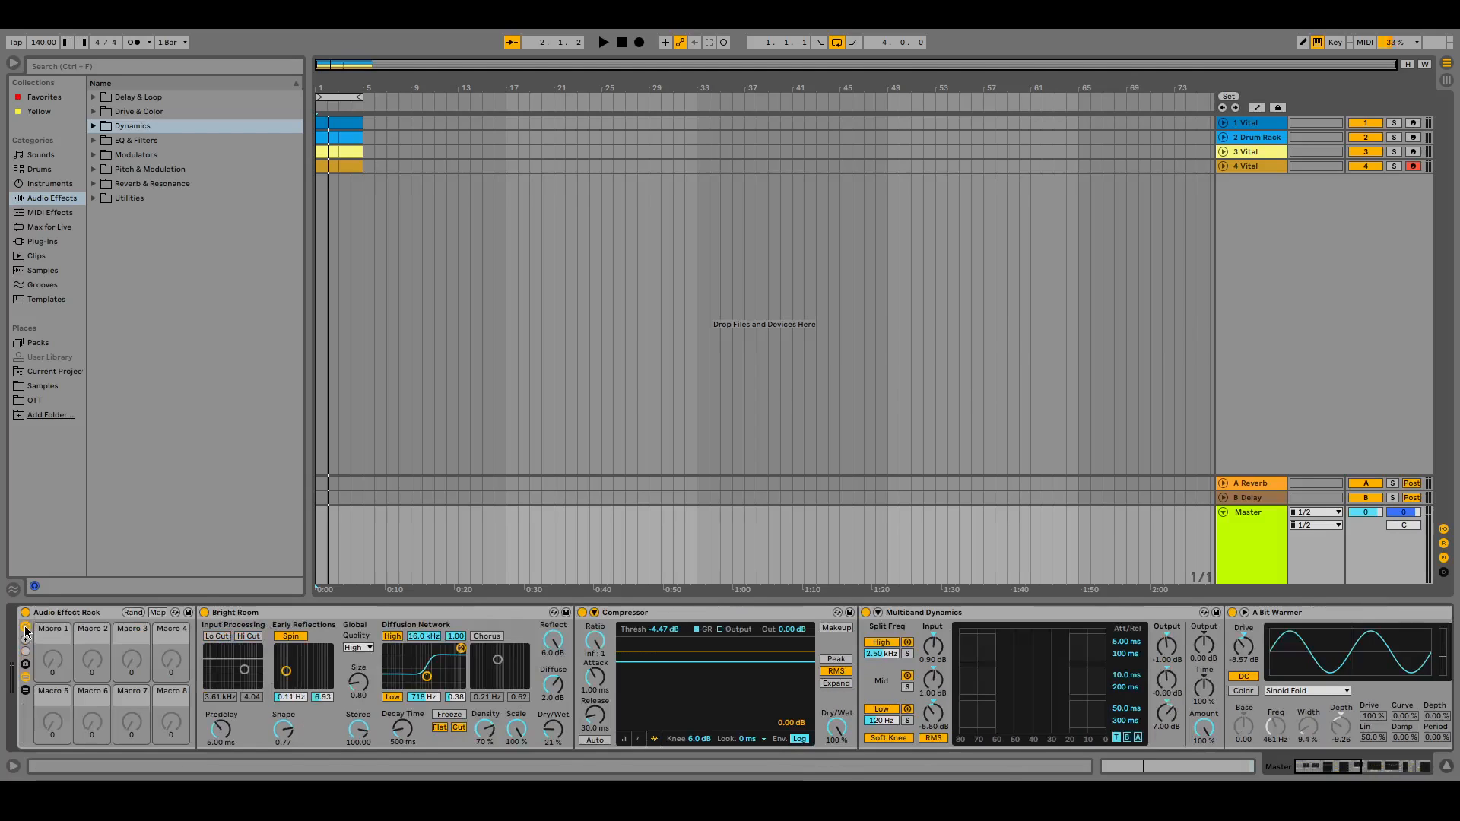
click(25, 629)
click(26, 640)
click(26, 641)
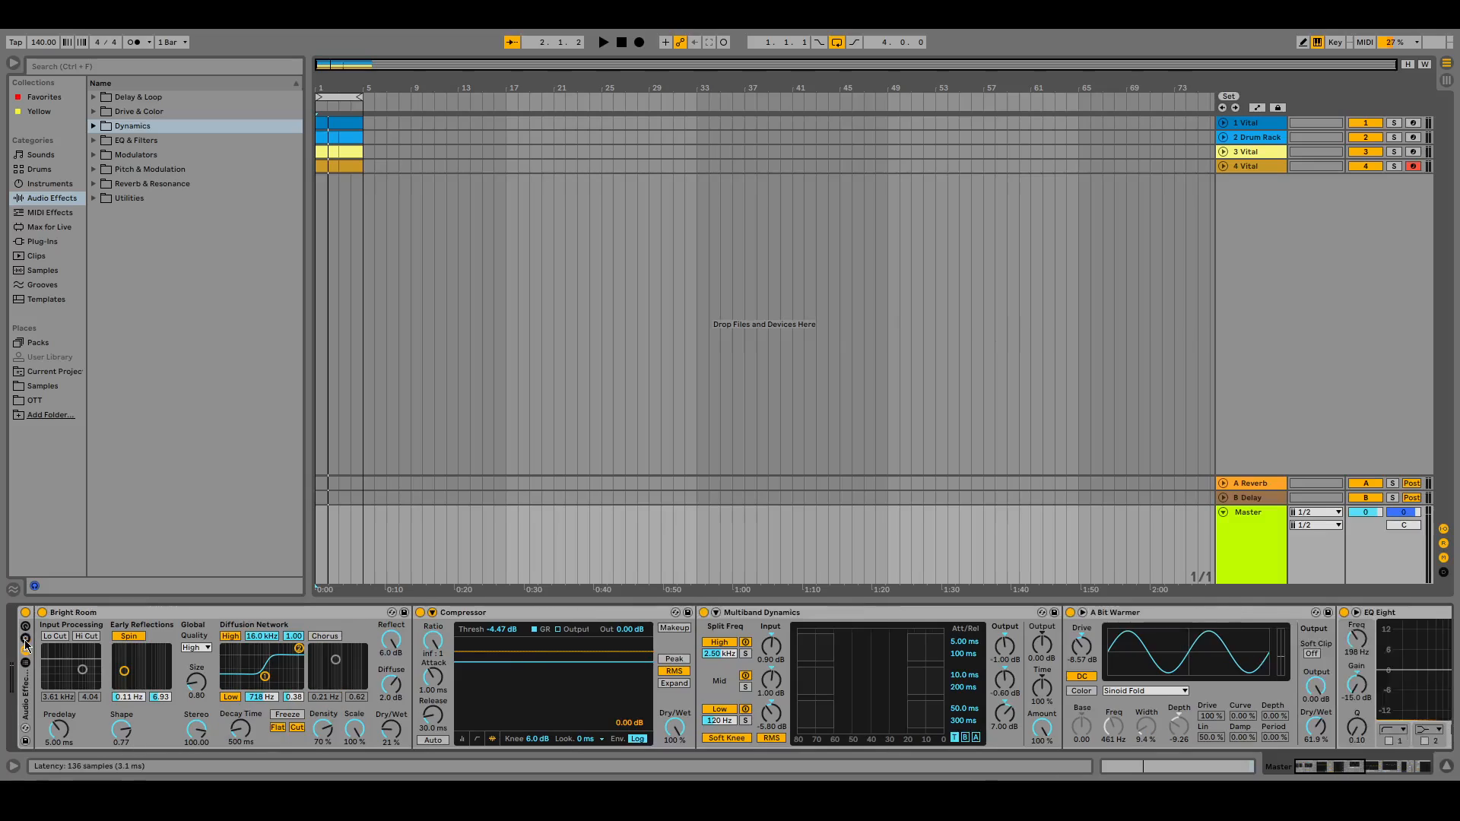